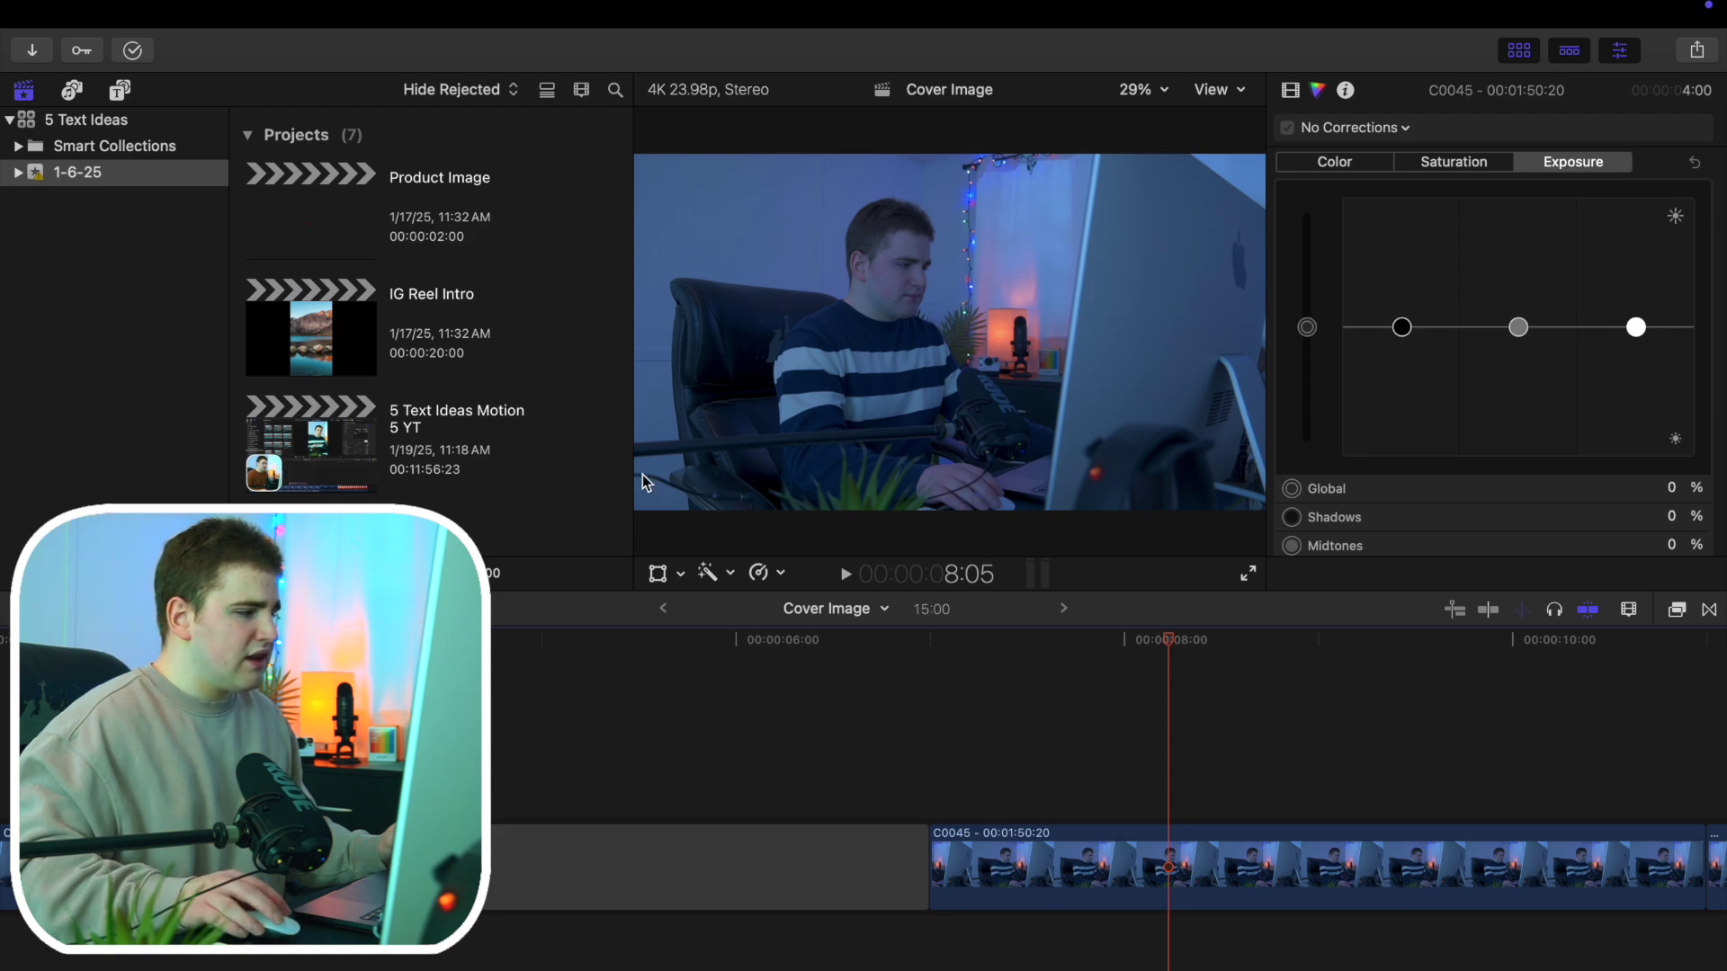
Switch to the Color & Effects workspace and hide the effects browser
mouse_move(456, 8)
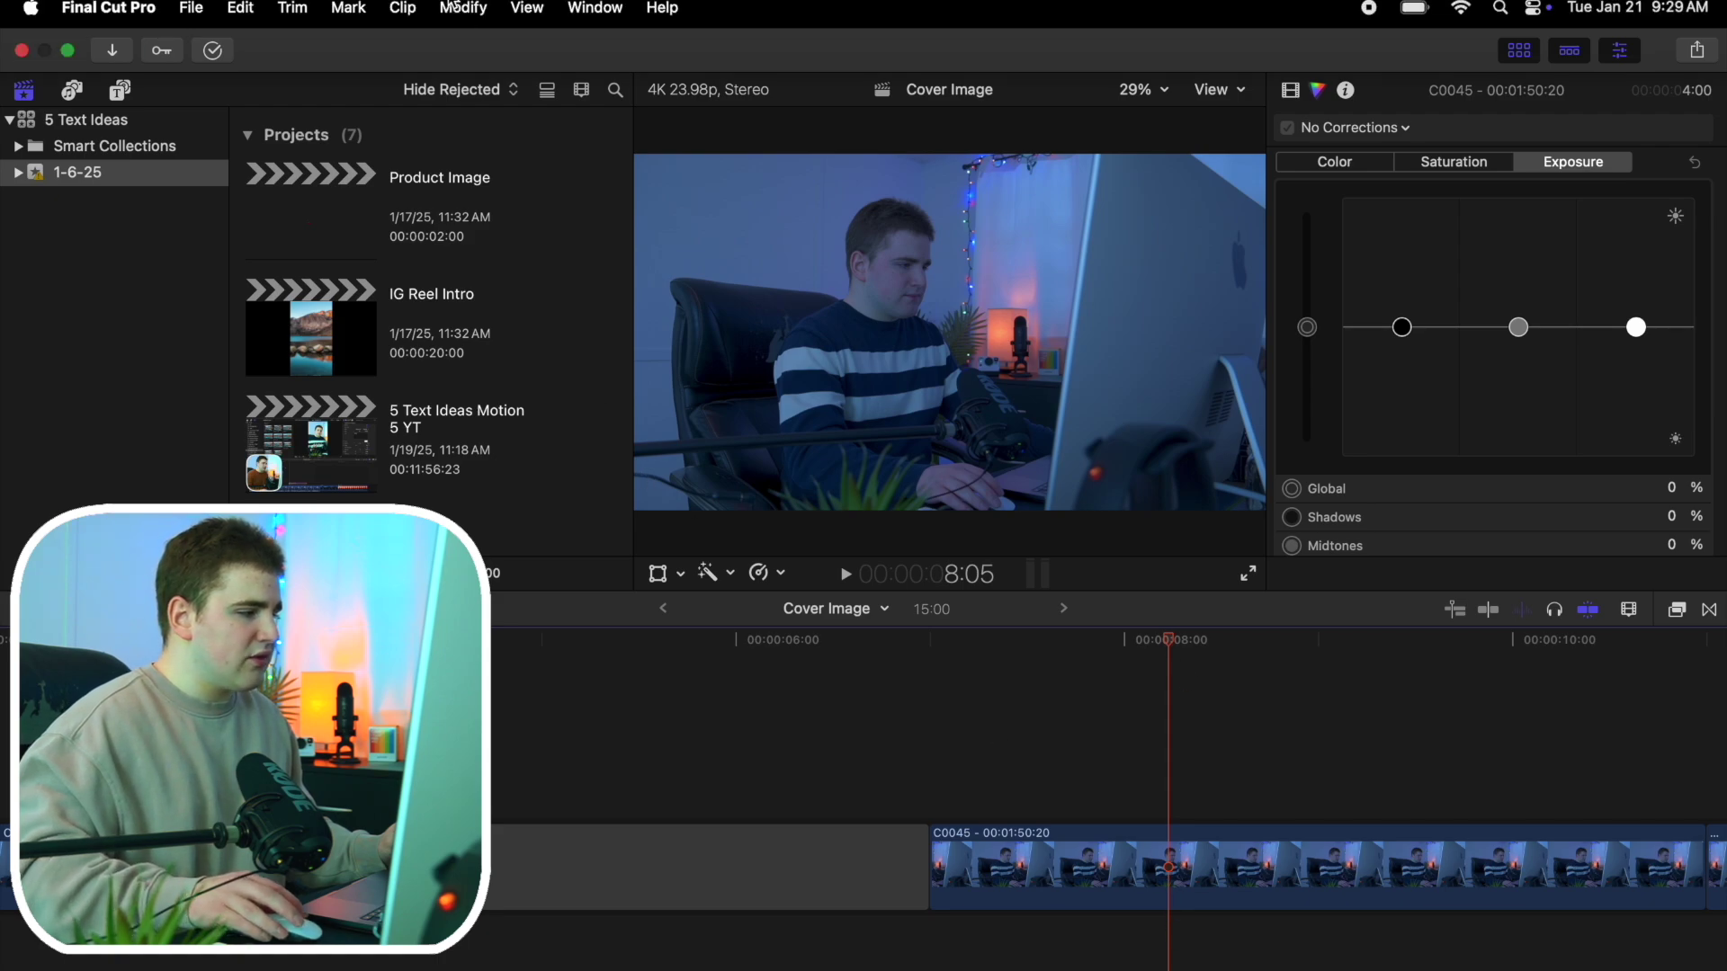
left_click(595, 9)
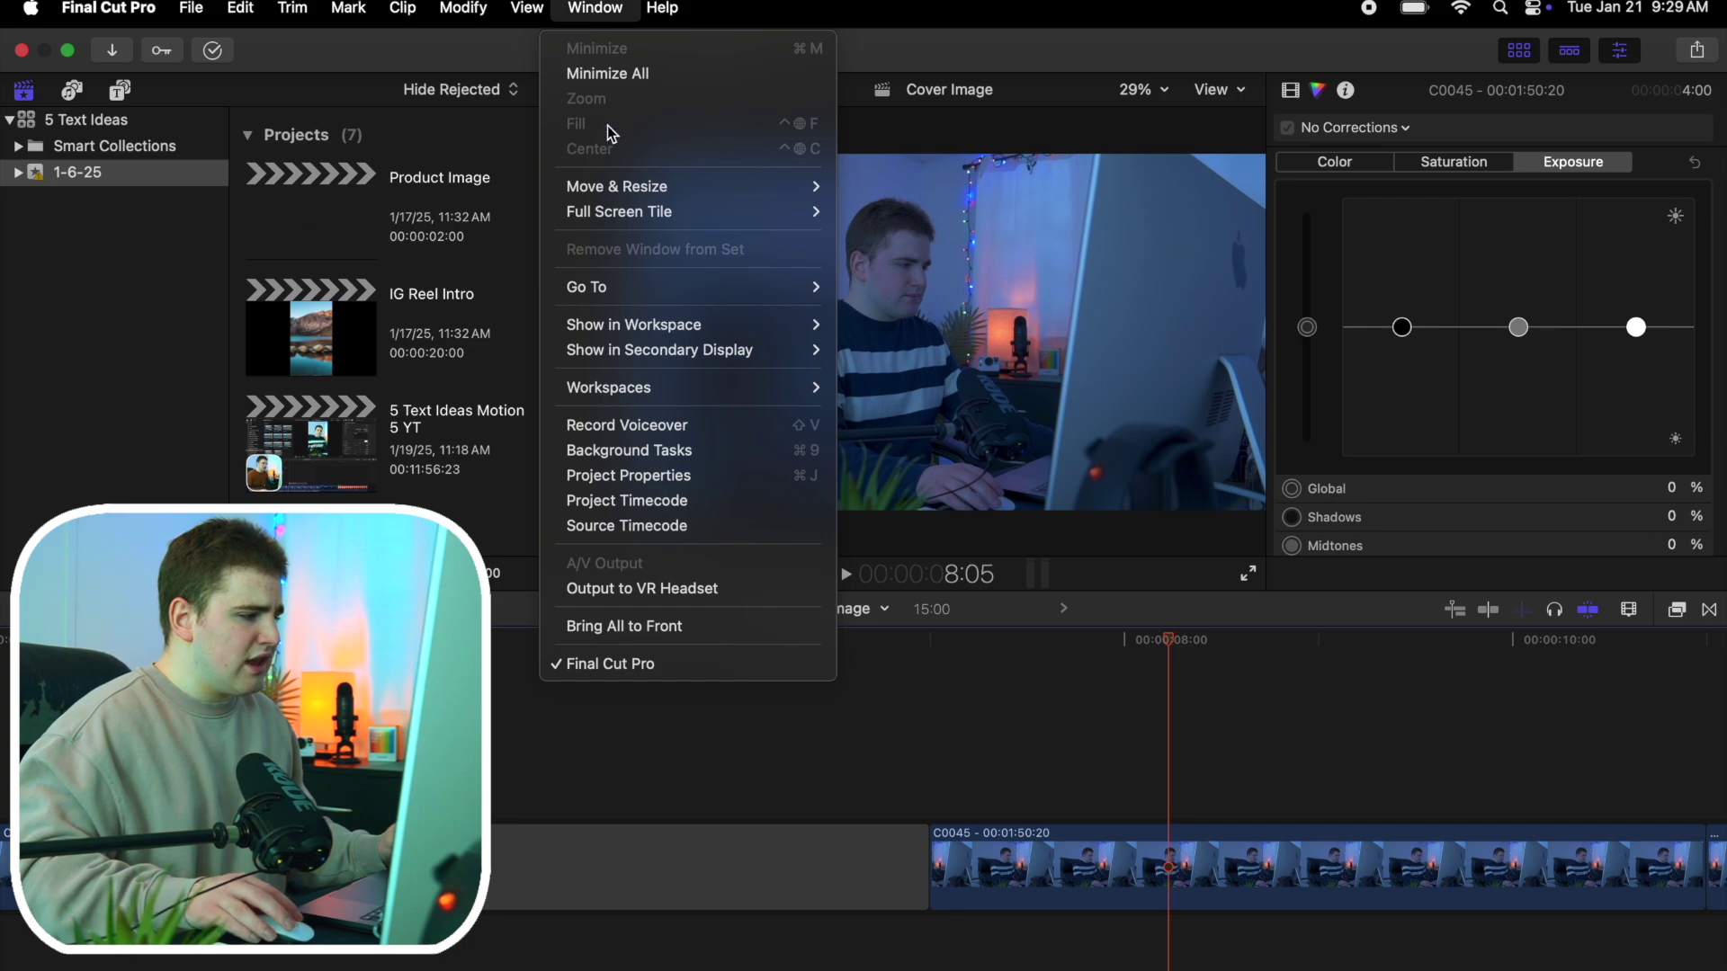
mouse_move(705, 397)
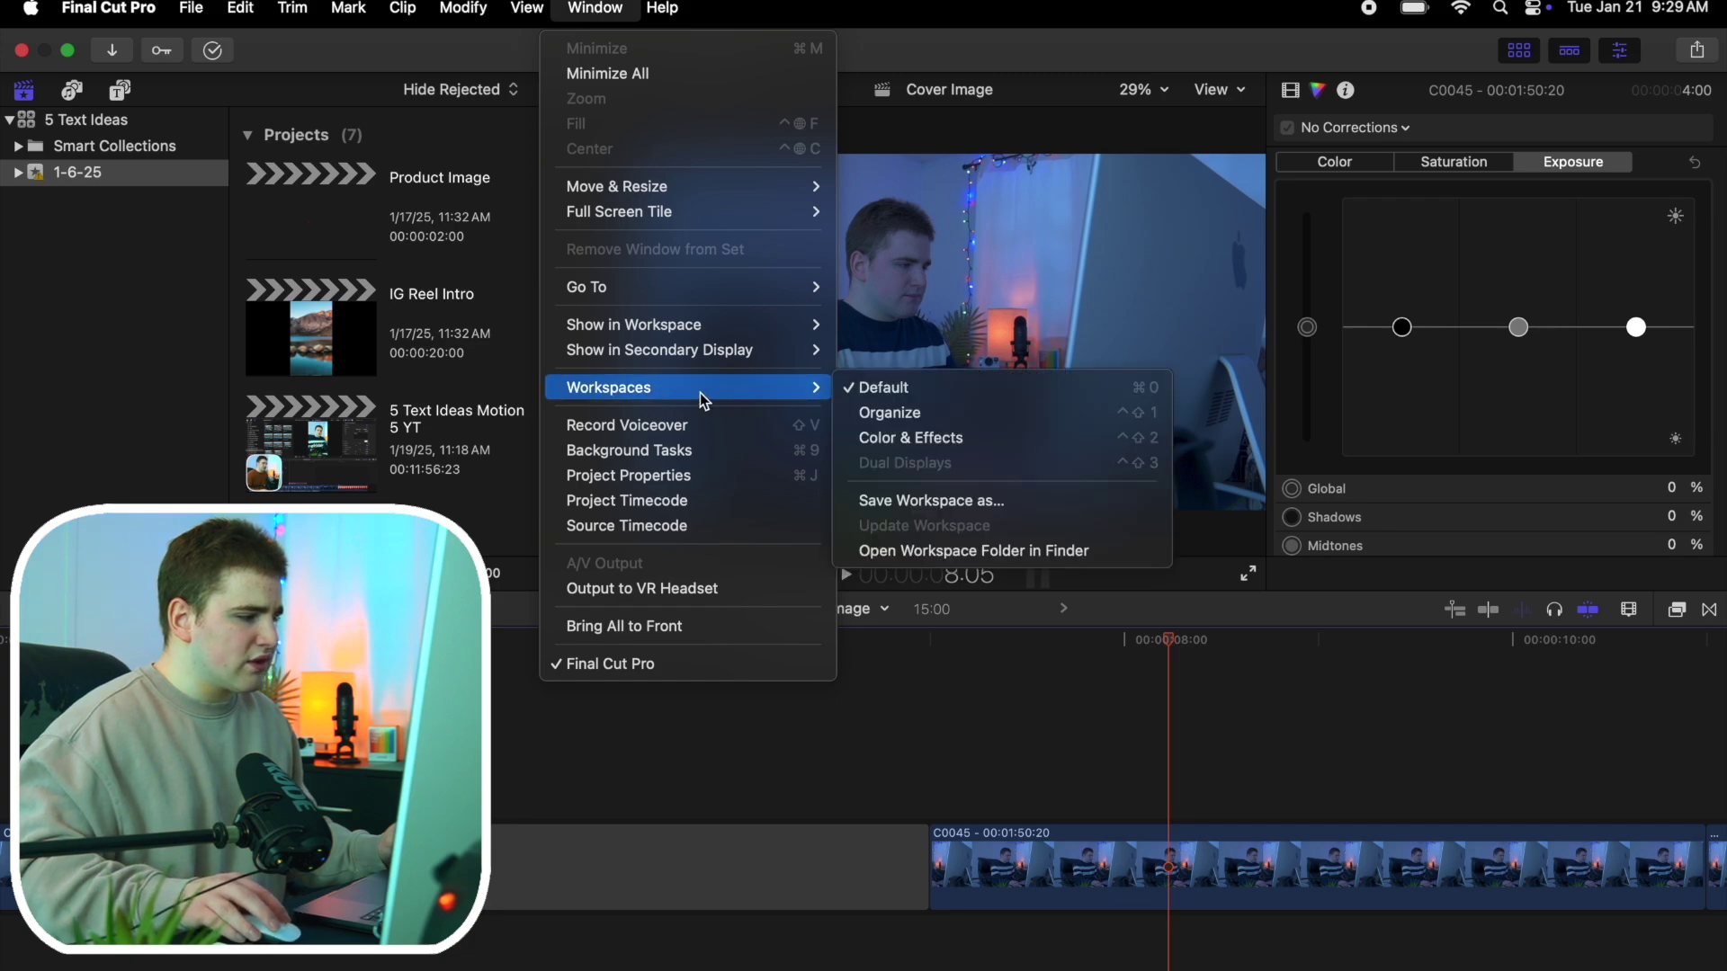
left_click(891, 439)
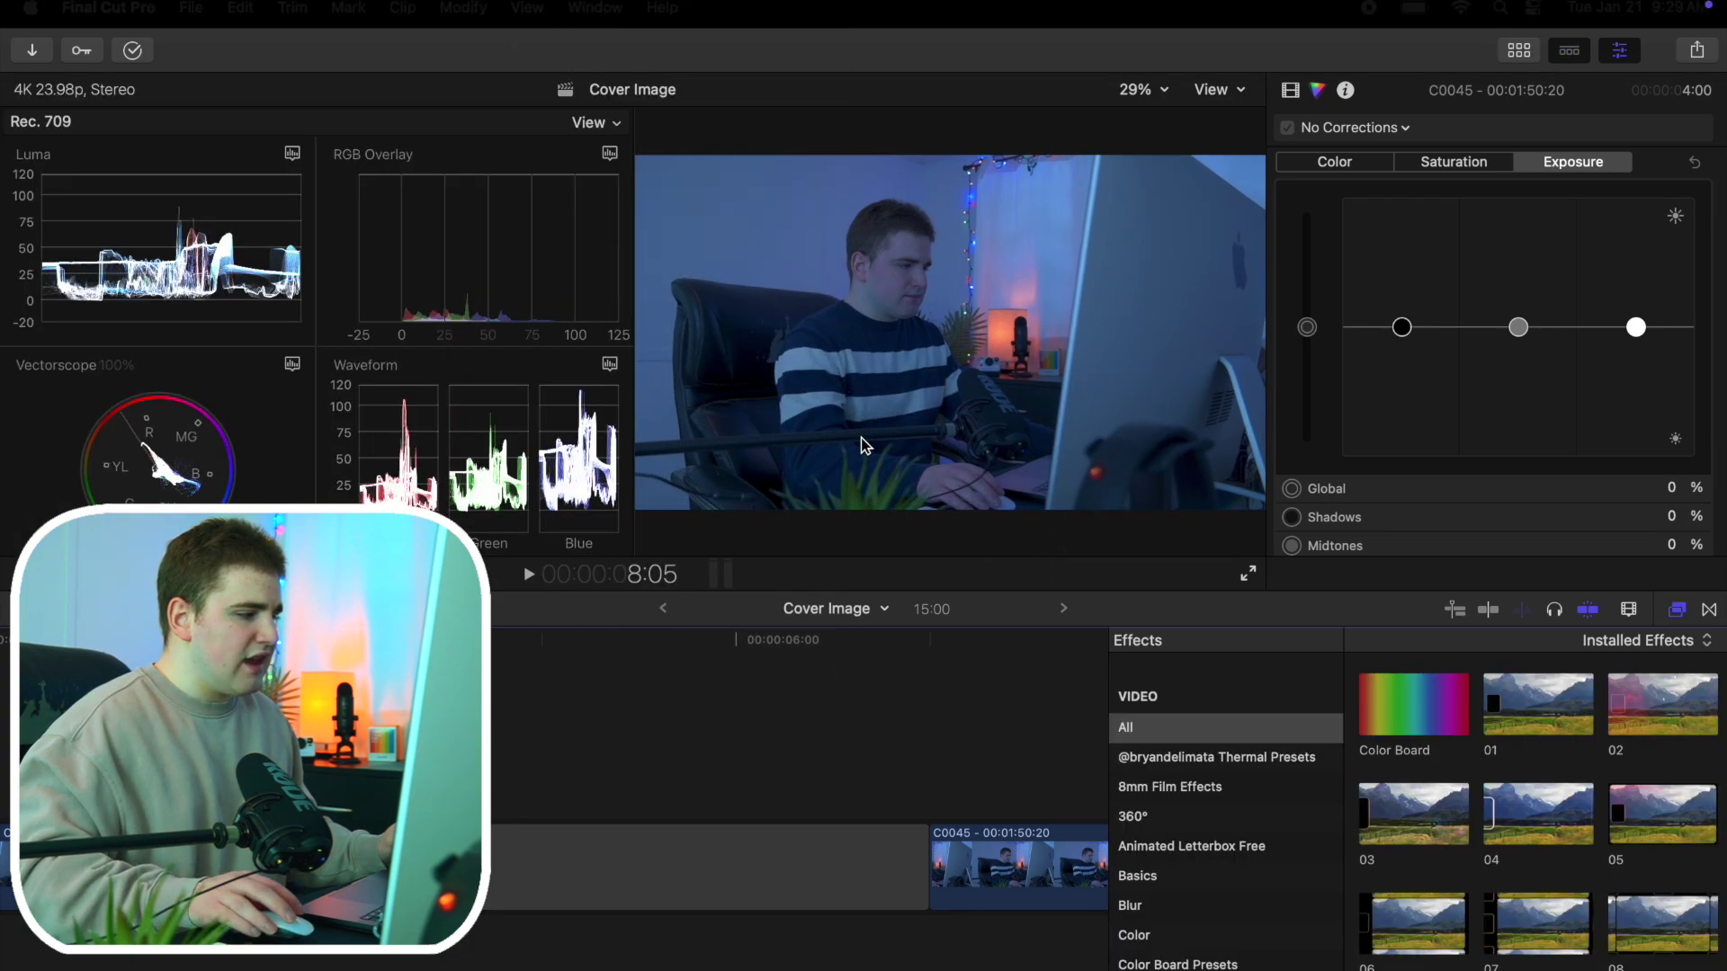
left_click(1678, 611)
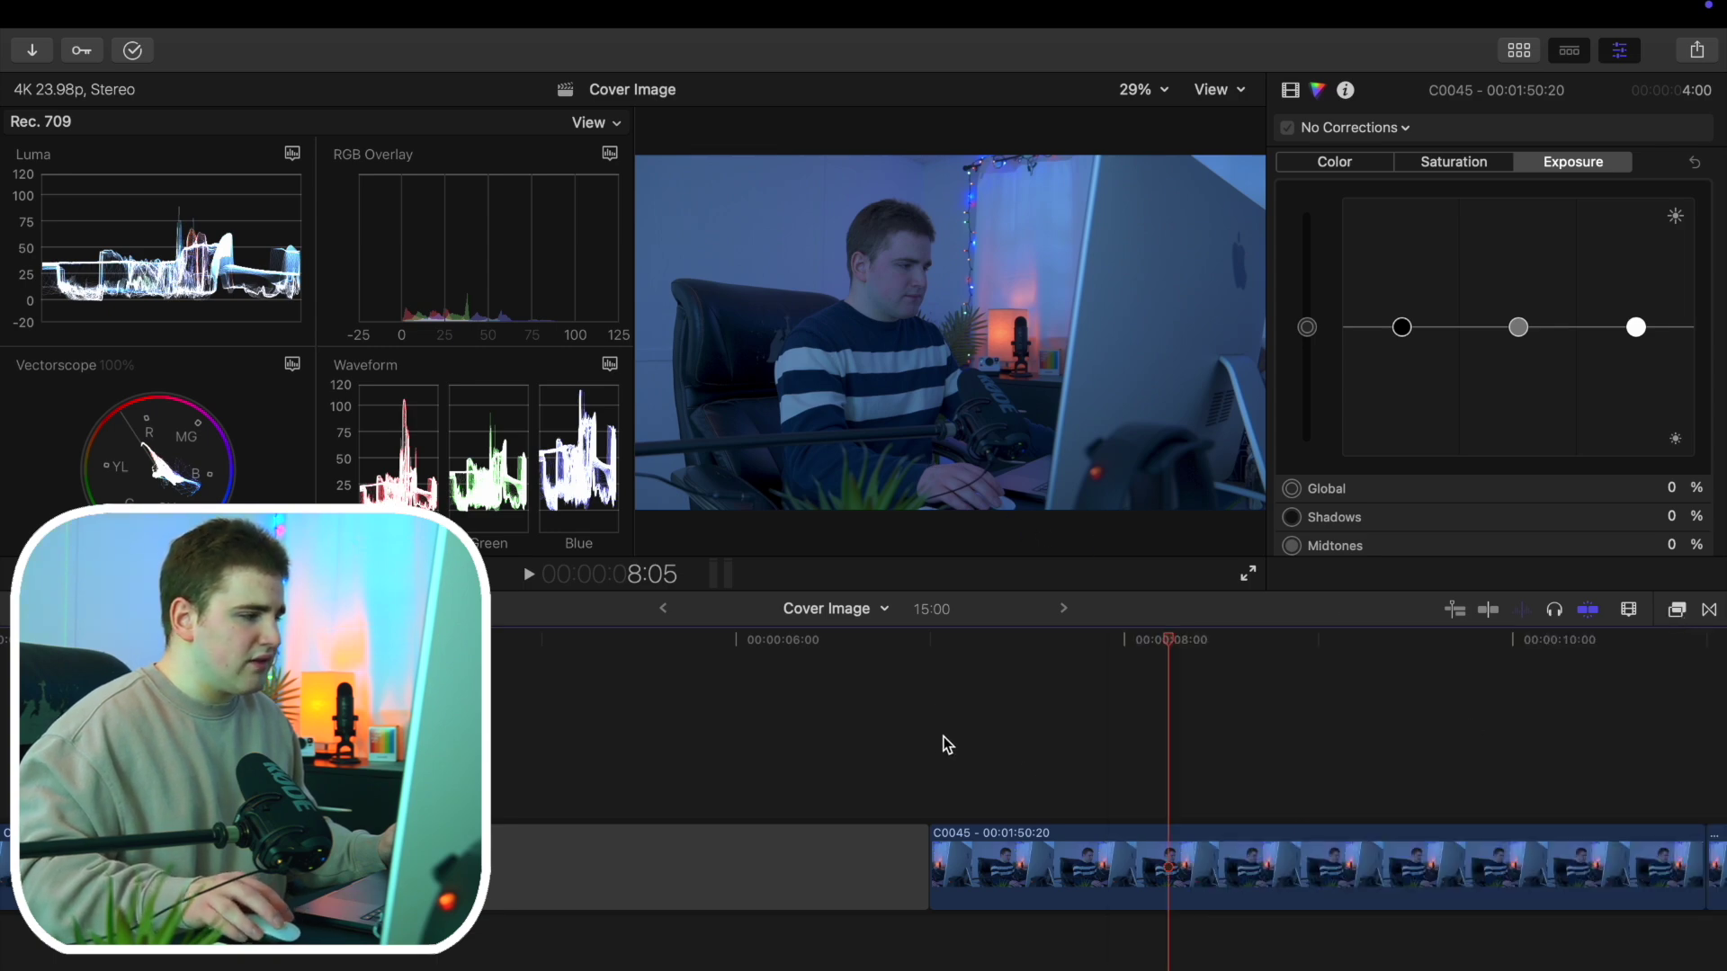
Reduce the video scopes to a single display showing the Luma waveform
left_click(608, 125)
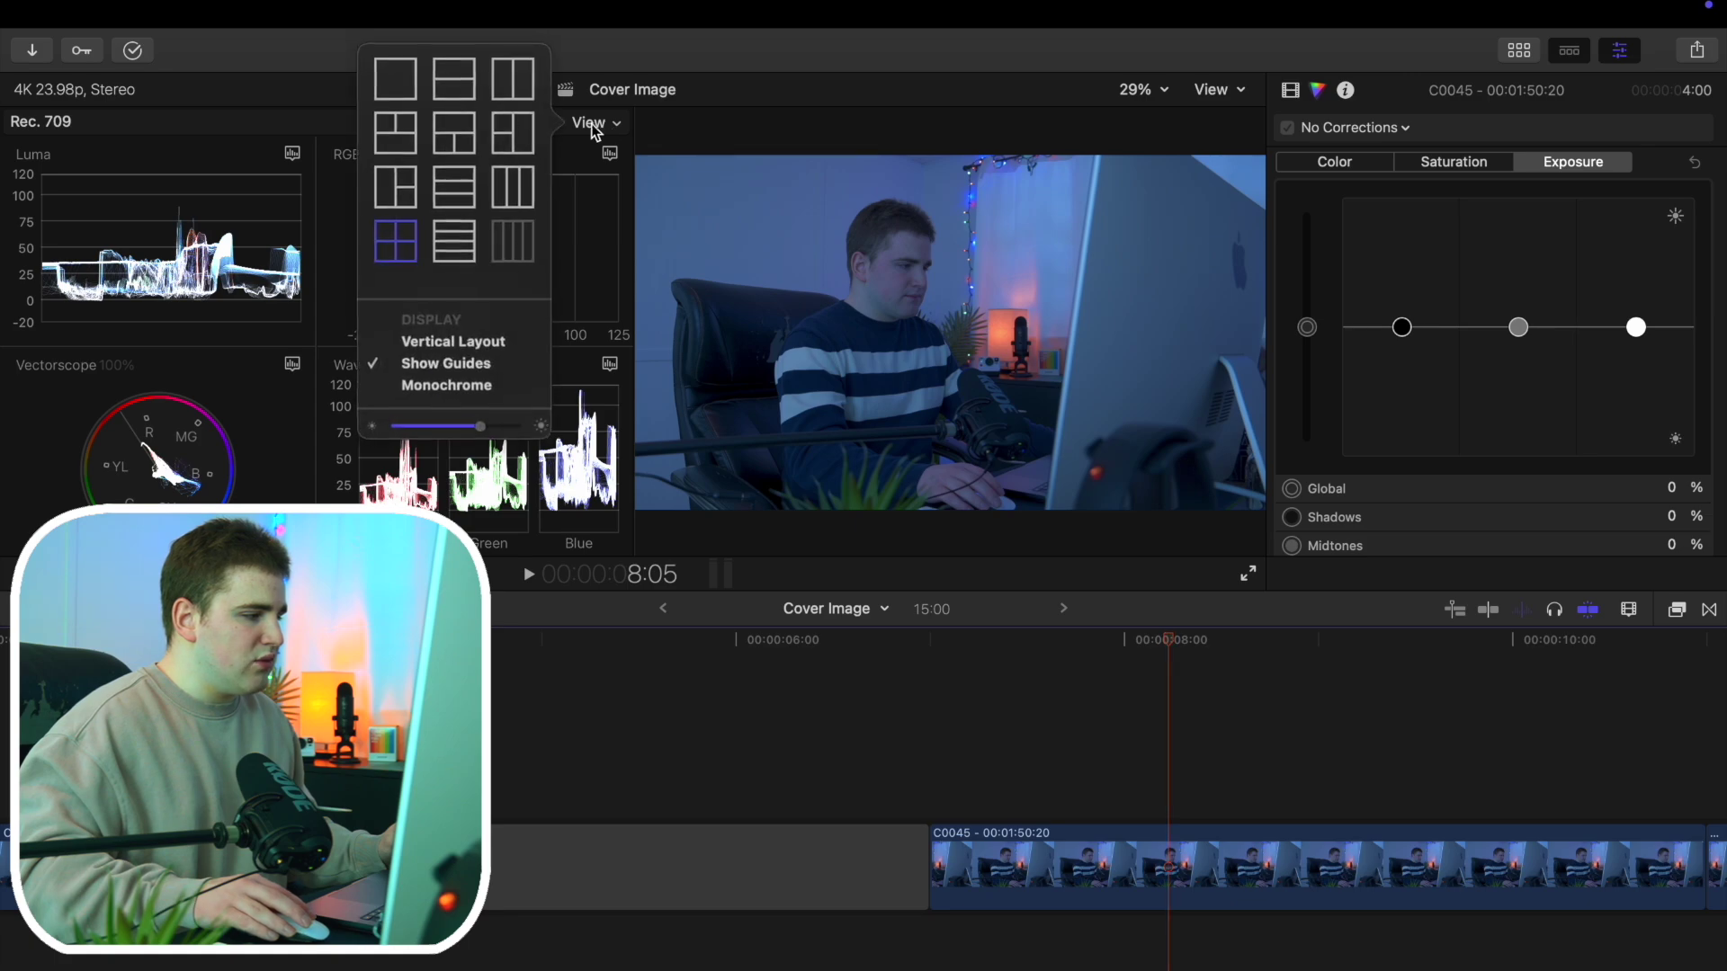
left_click(401, 93)
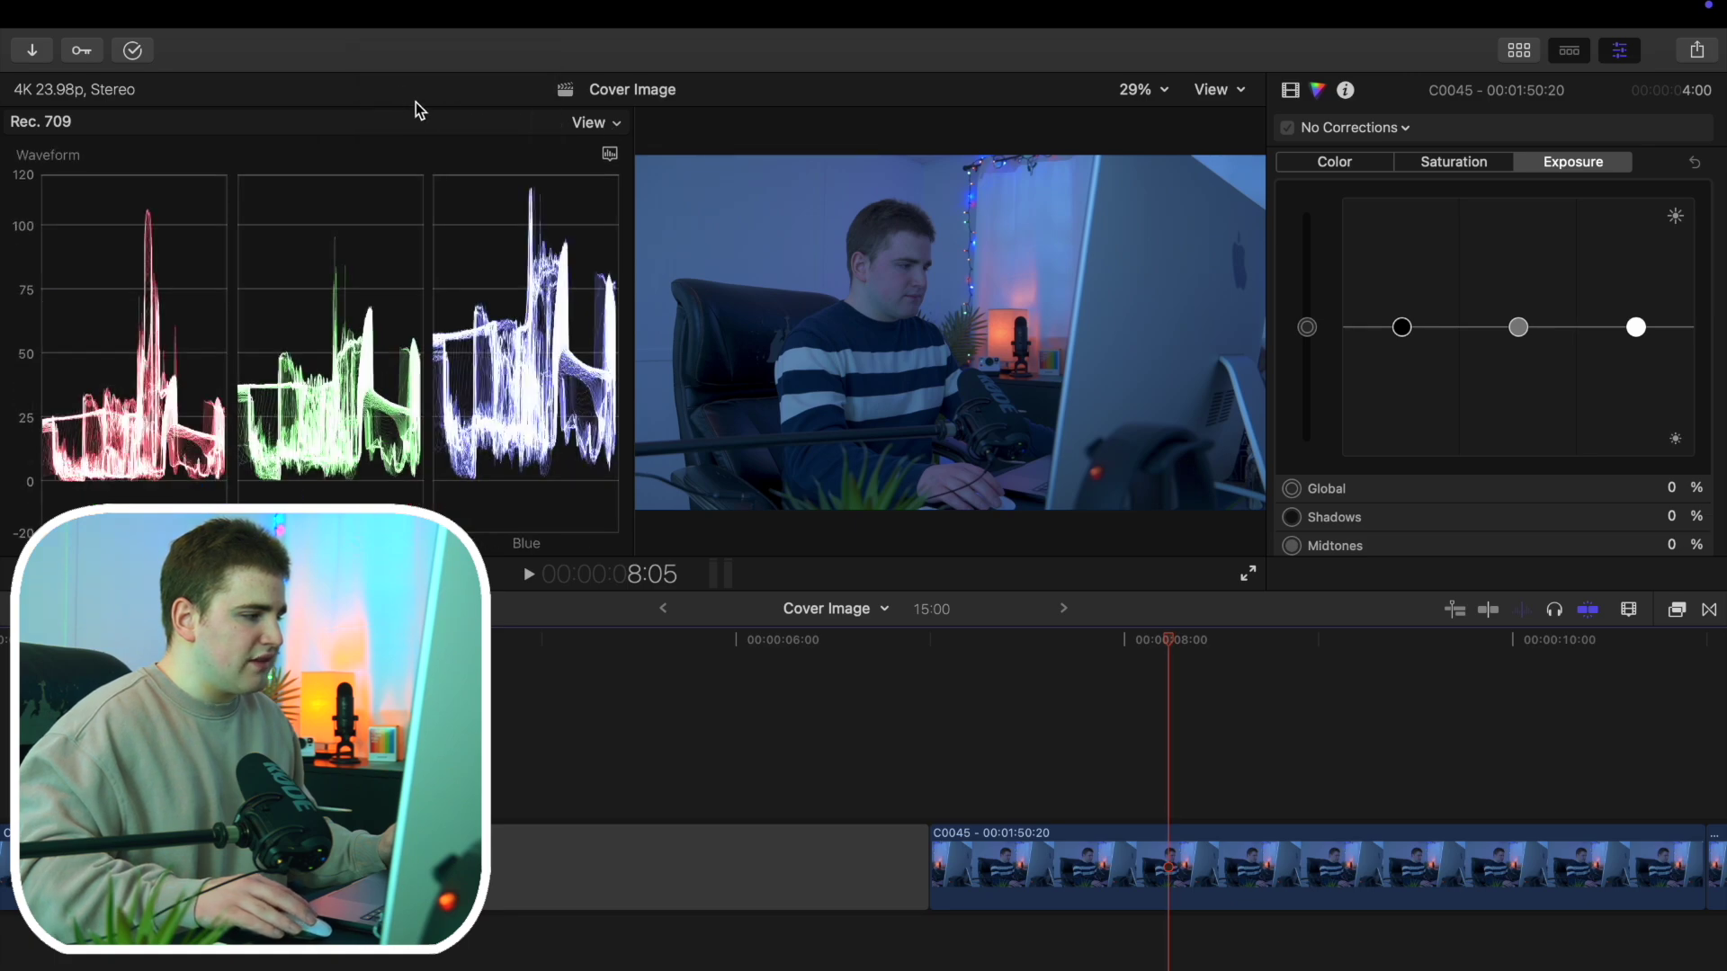
left_click(610, 155)
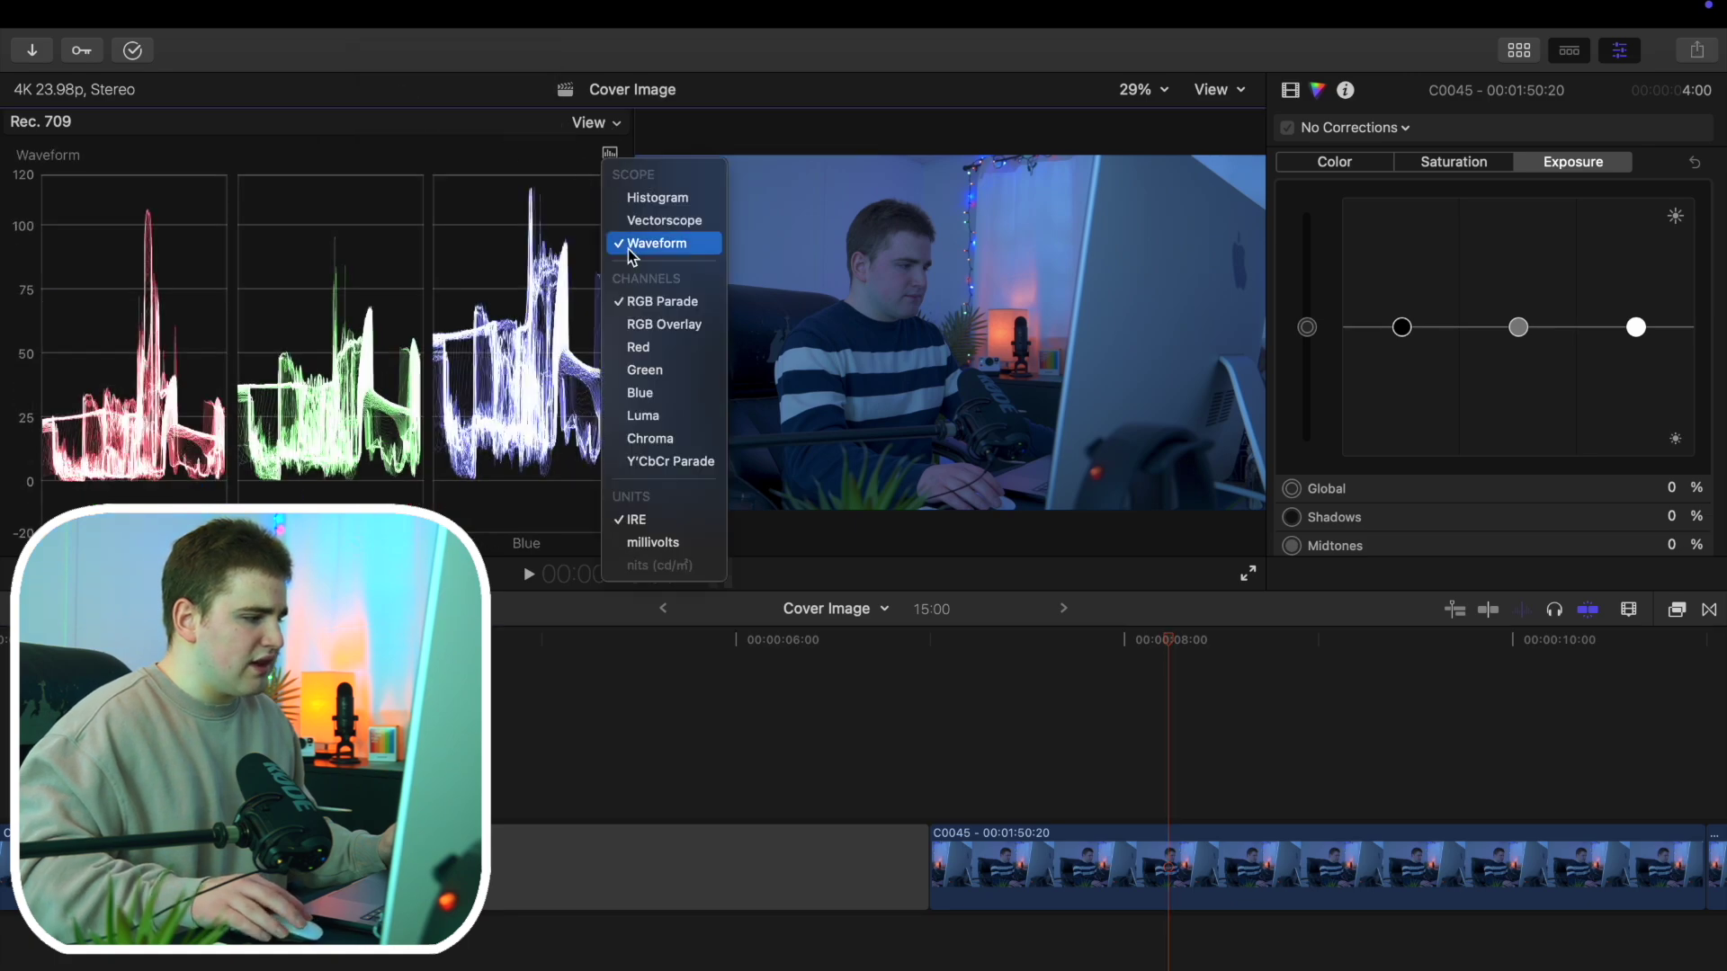
left_click(661, 415)
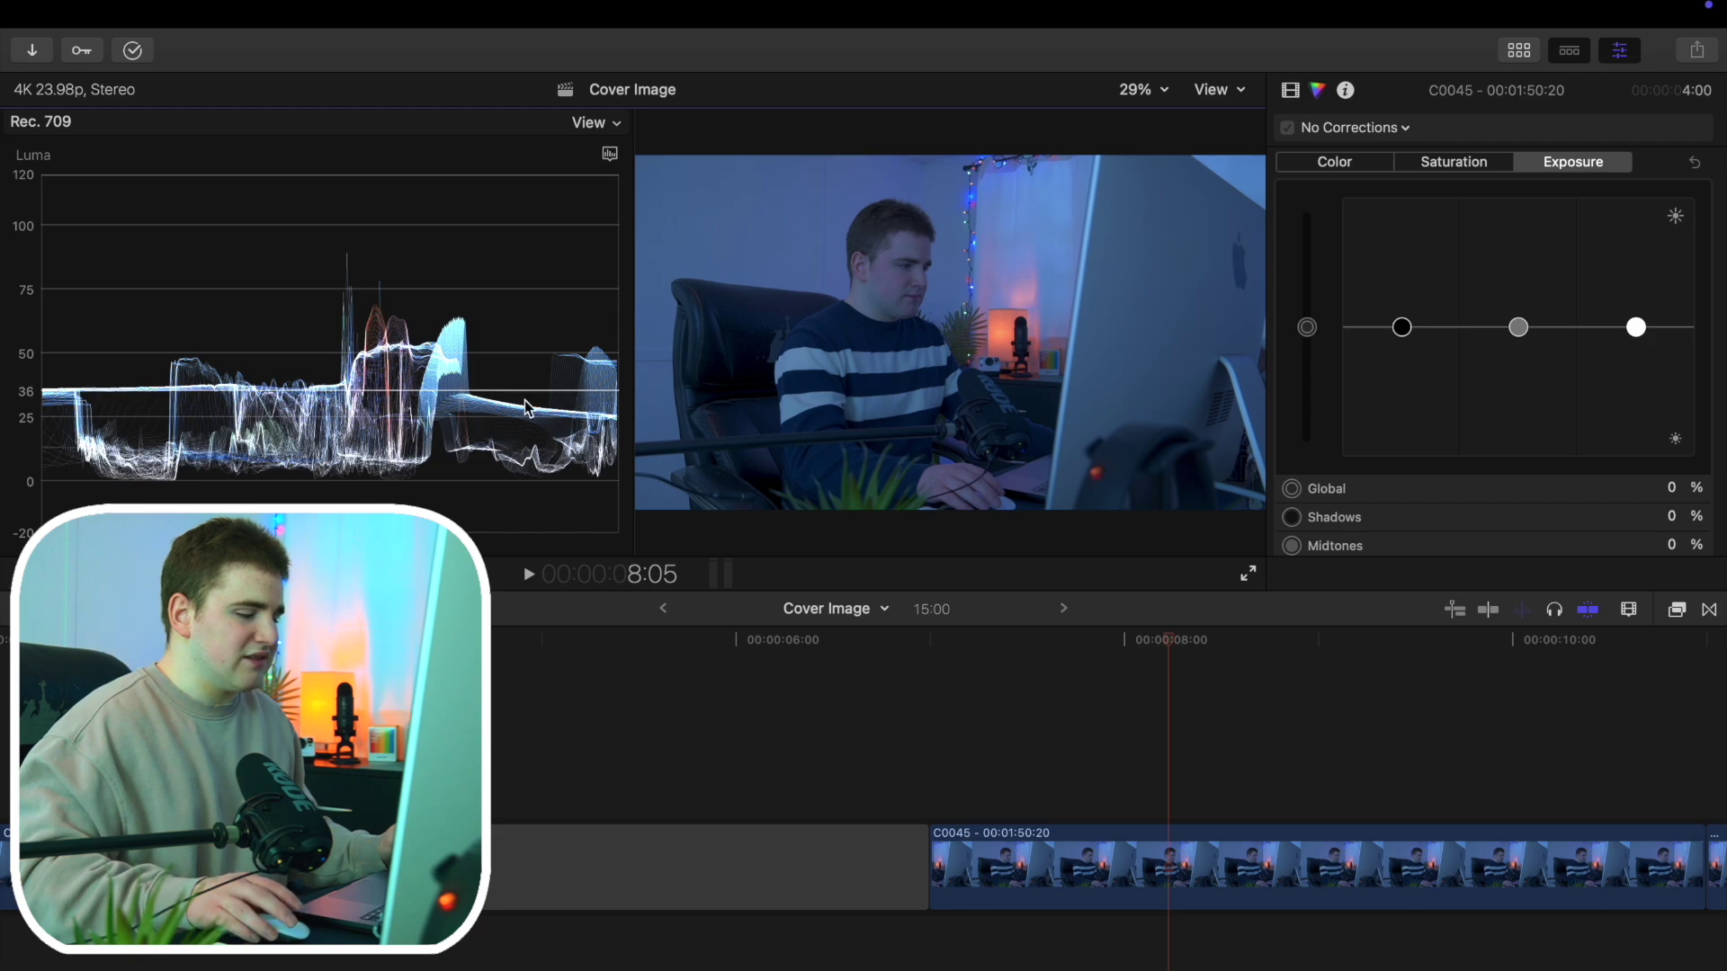
Add a Color Wheels correction to the C0045 clip under the playhead
left_click(1165, 869)
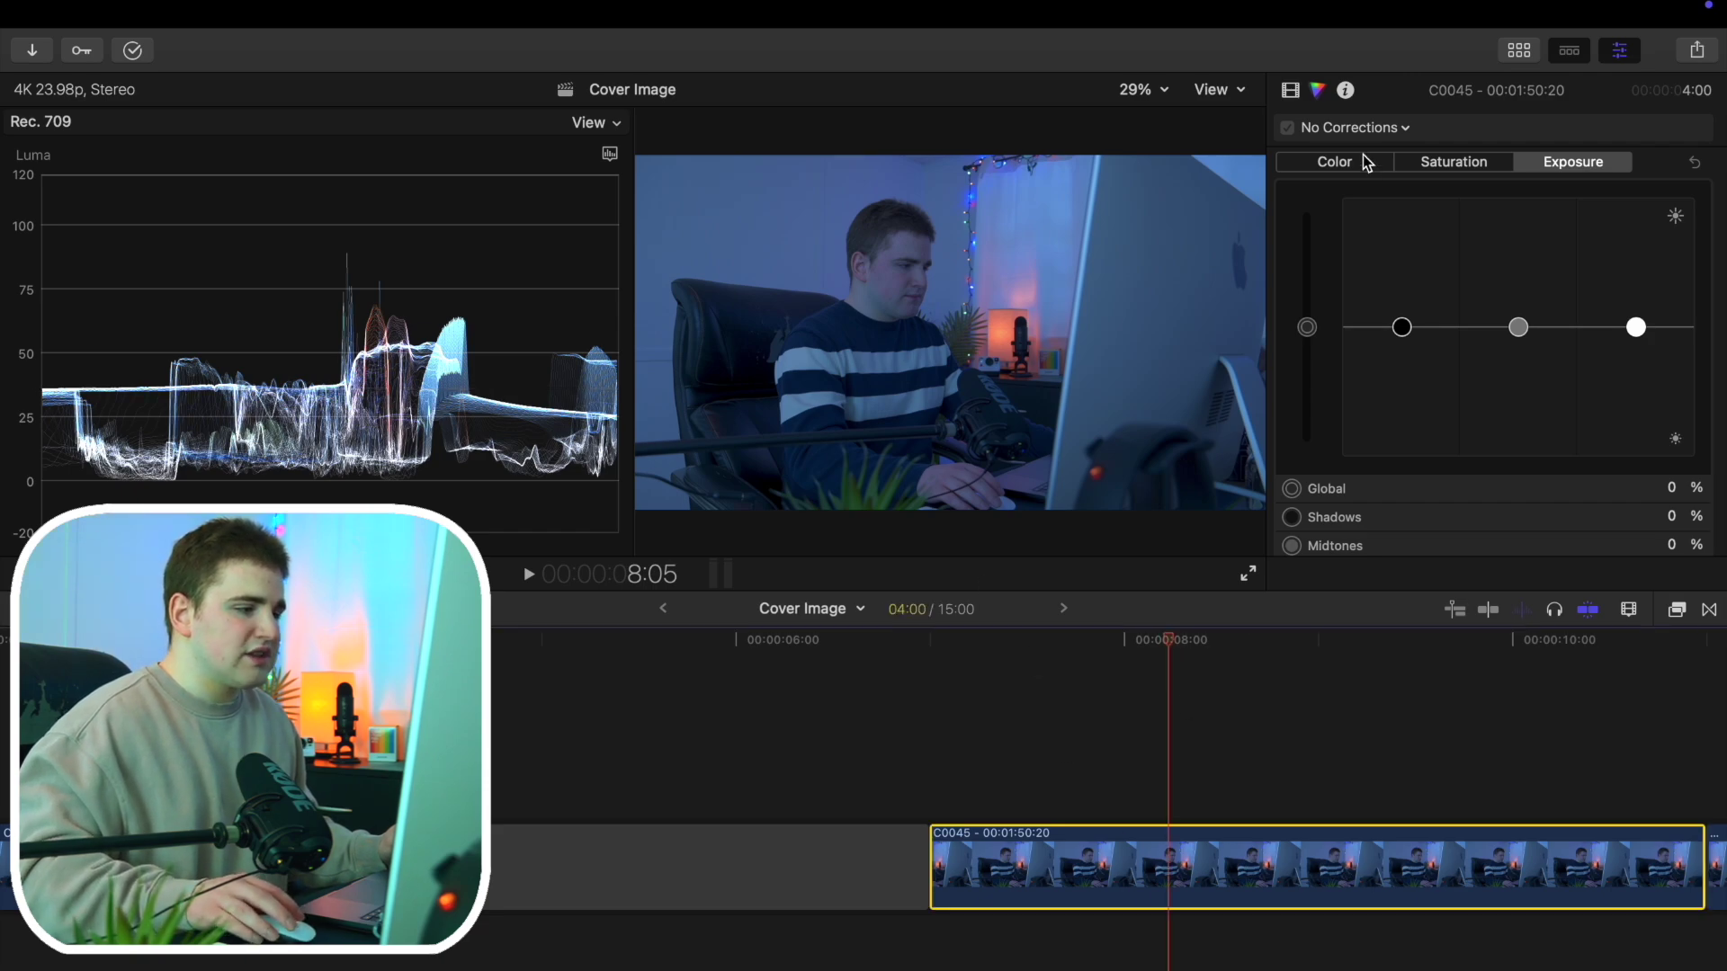
left_click(1366, 128)
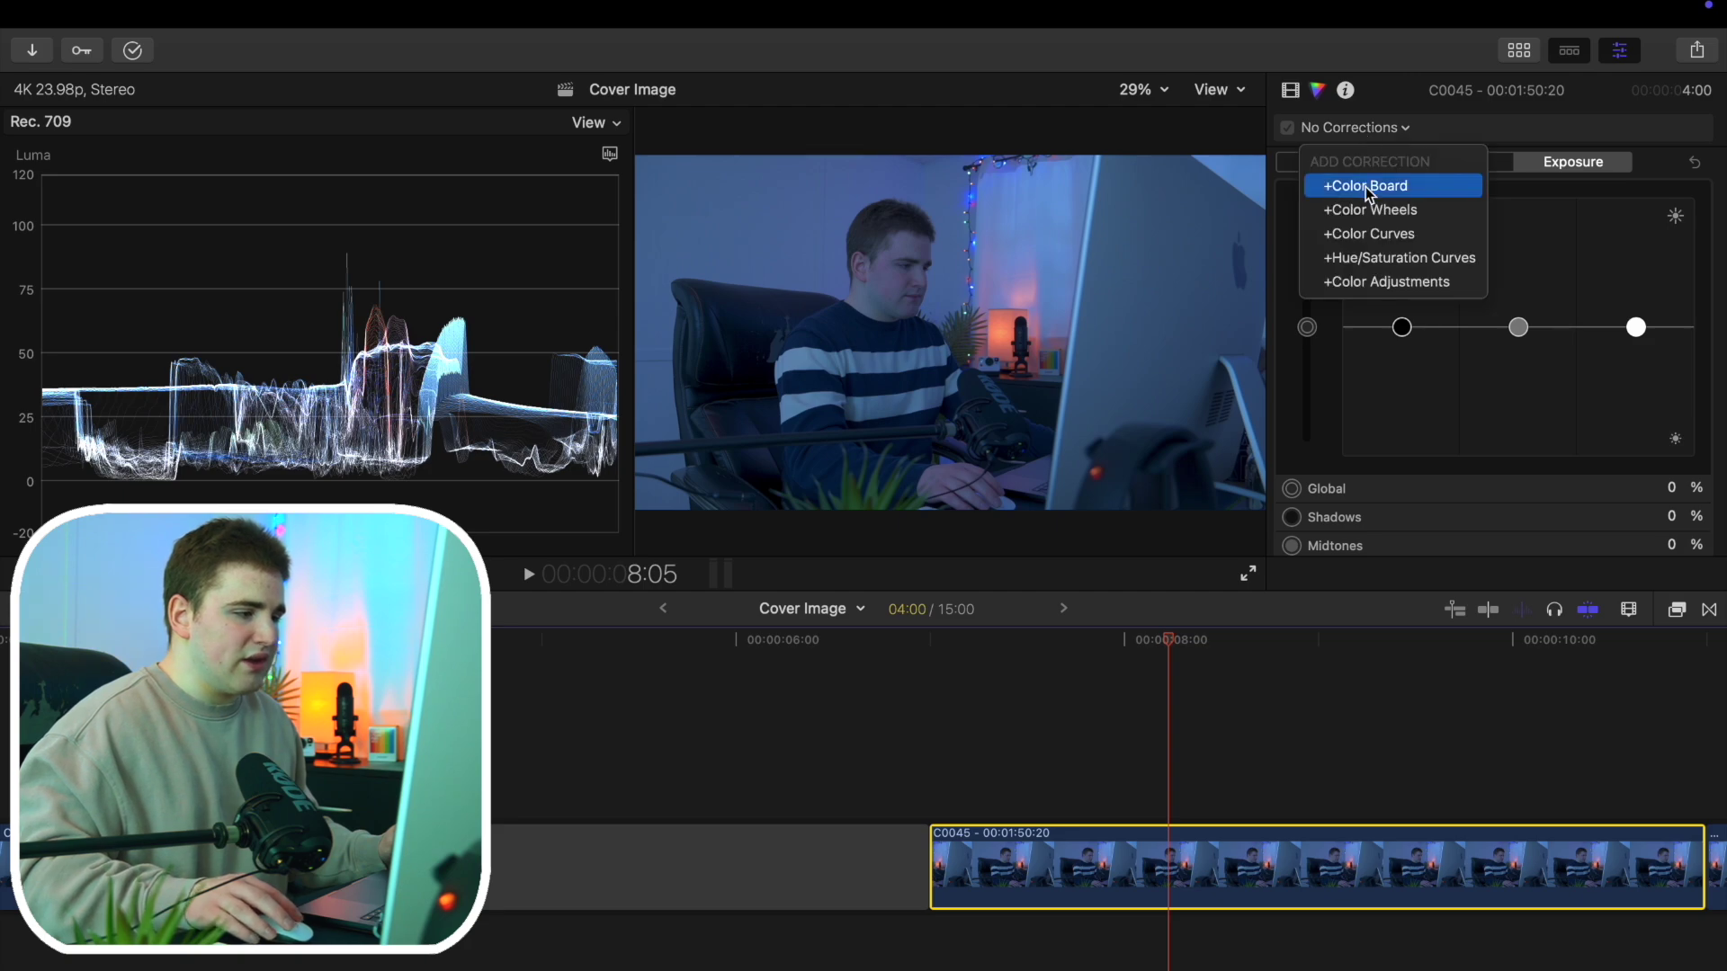
left_click(1368, 211)
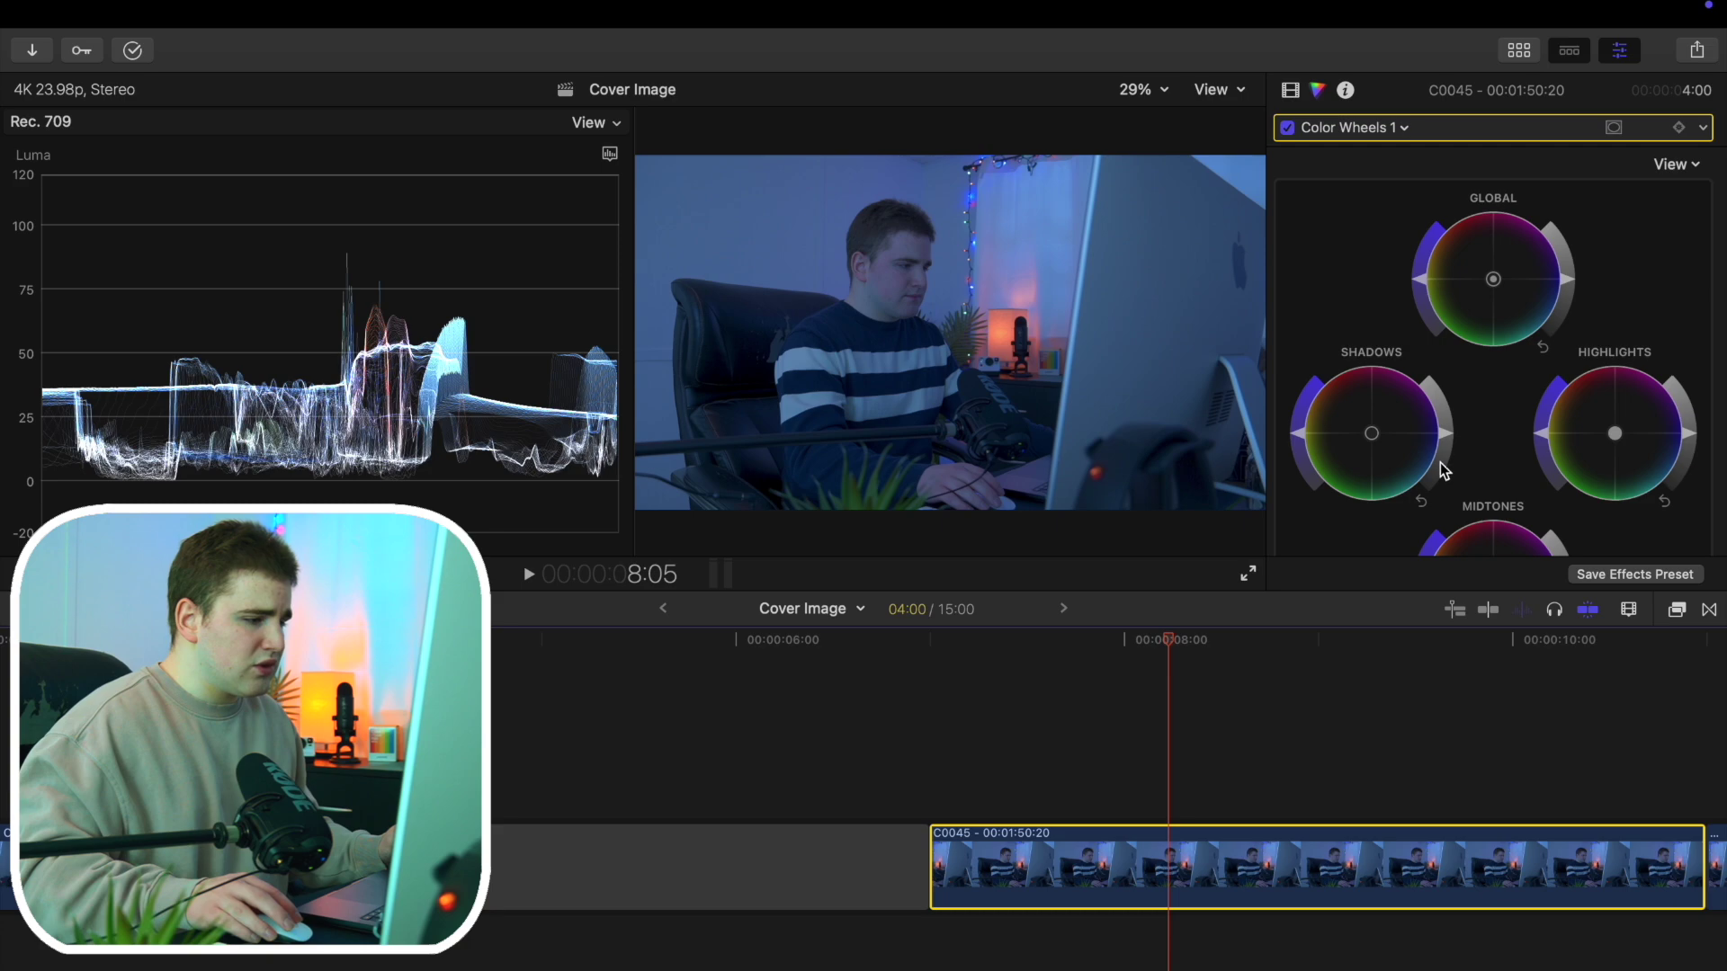
Slightly raise the brightness of the shadows, highlights and midtones in the color wheels
left_click_drag(1446, 440, 1443, 455)
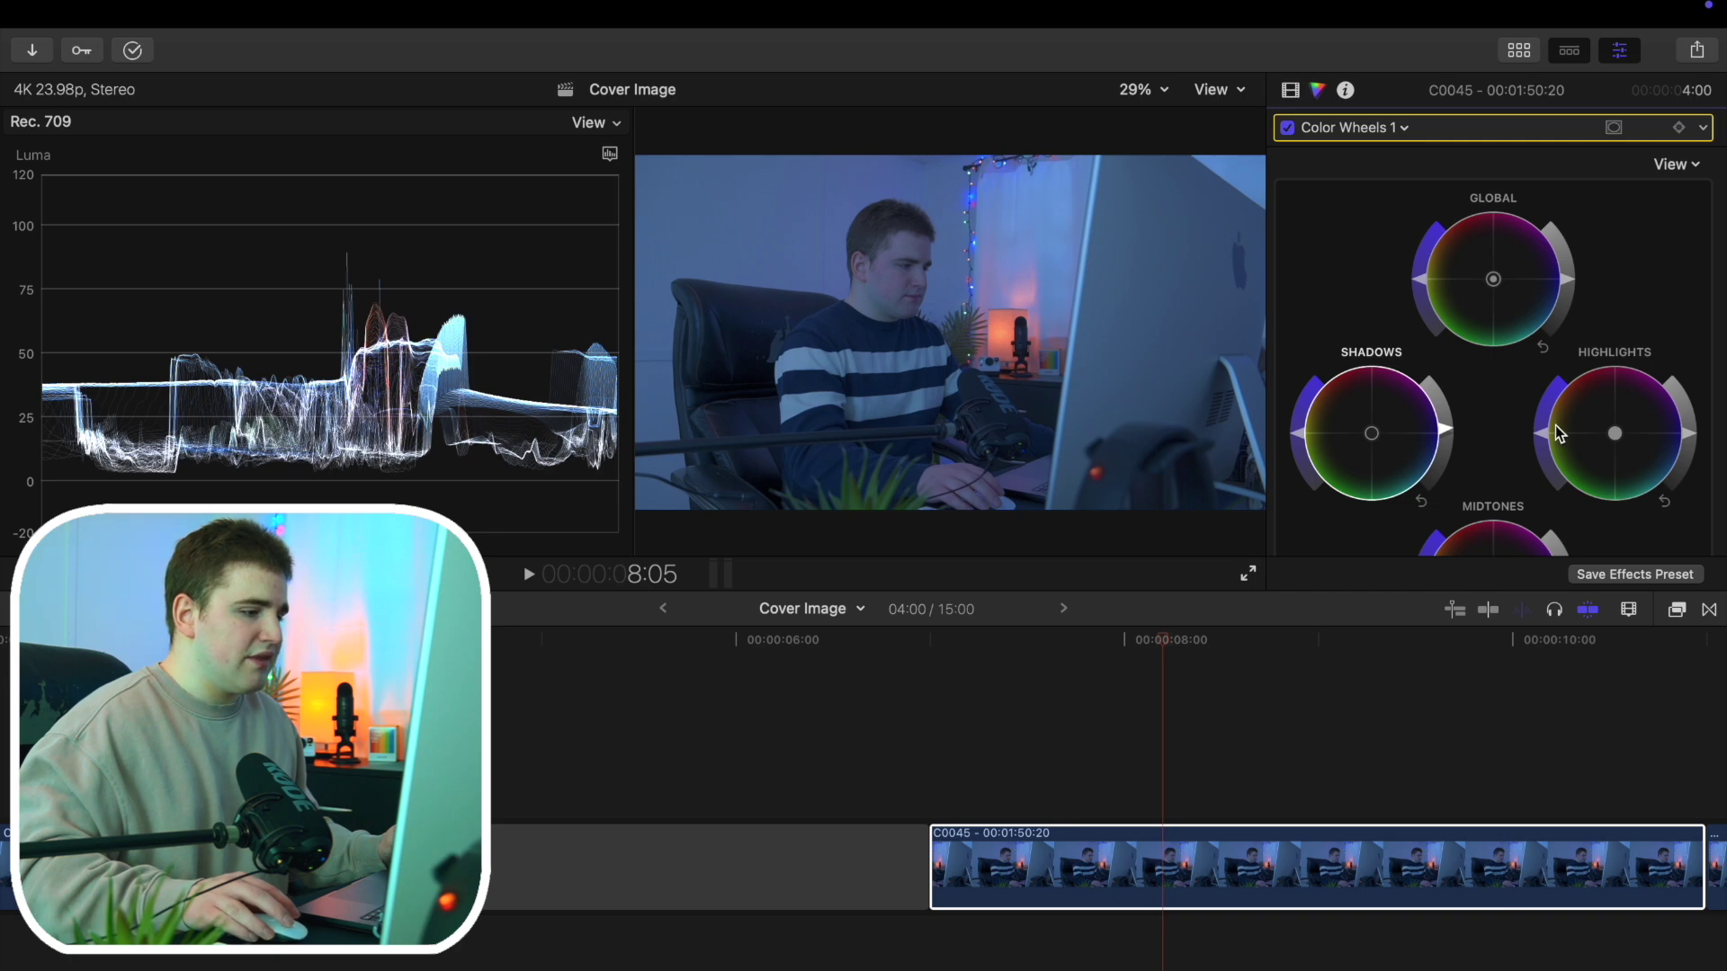
left_click_drag(1690, 440, 1690, 421)
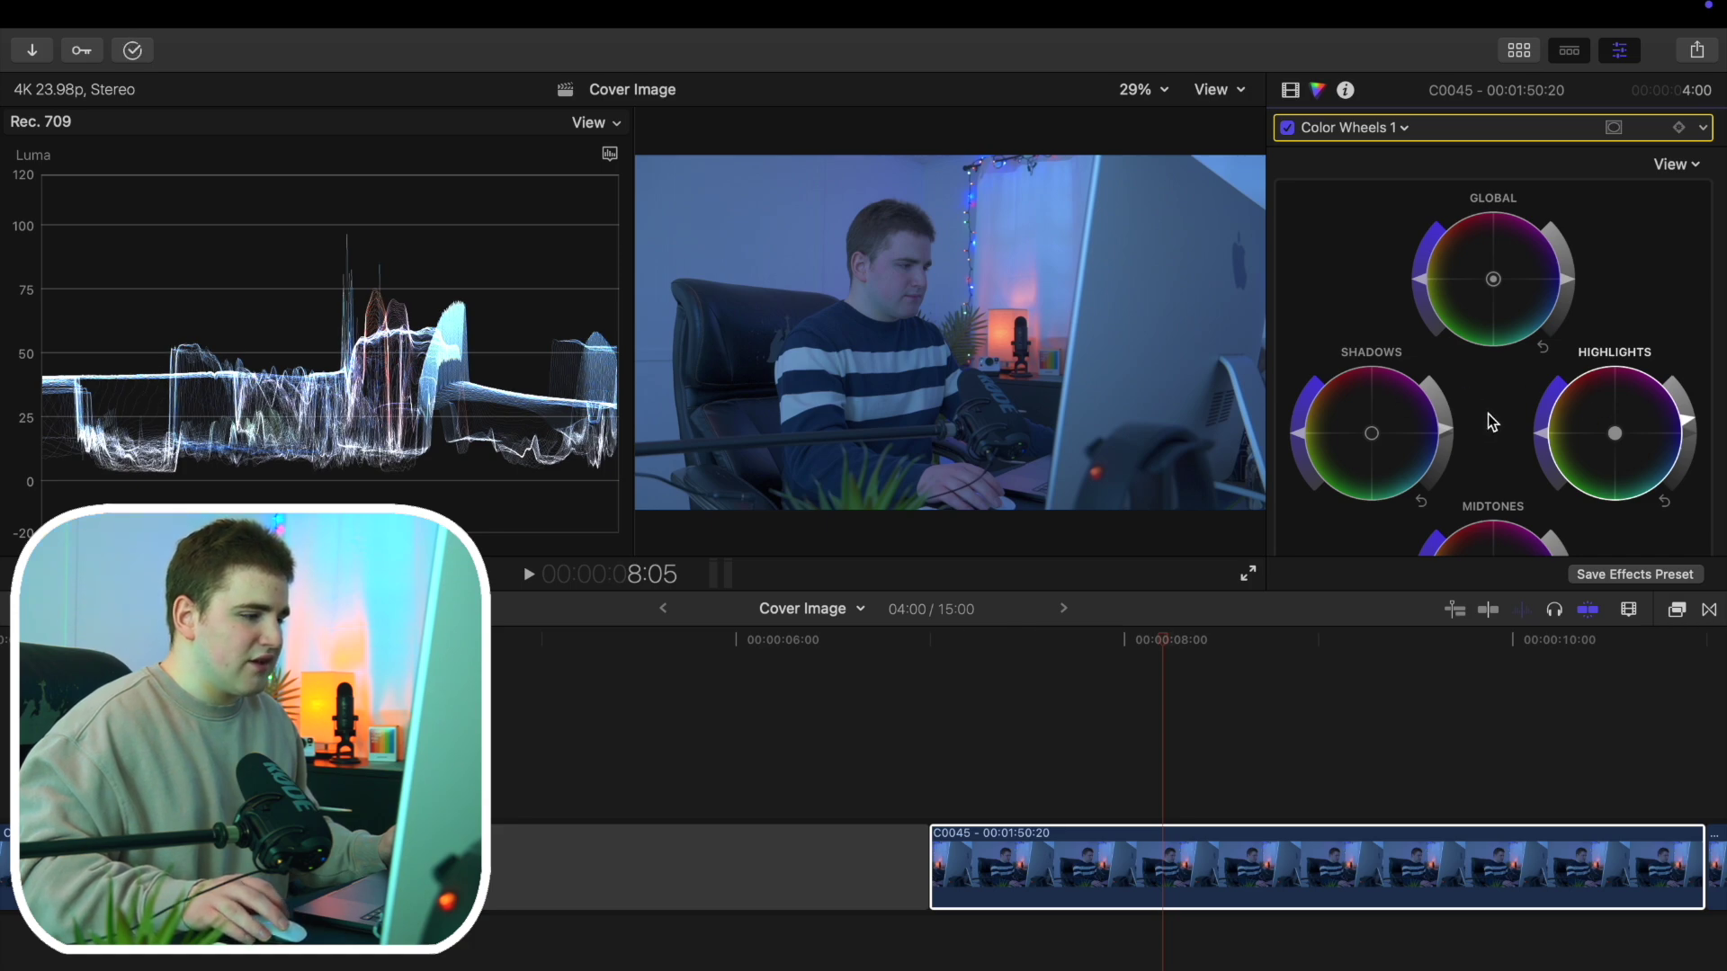
scroll(1487, 413, "down", 3)
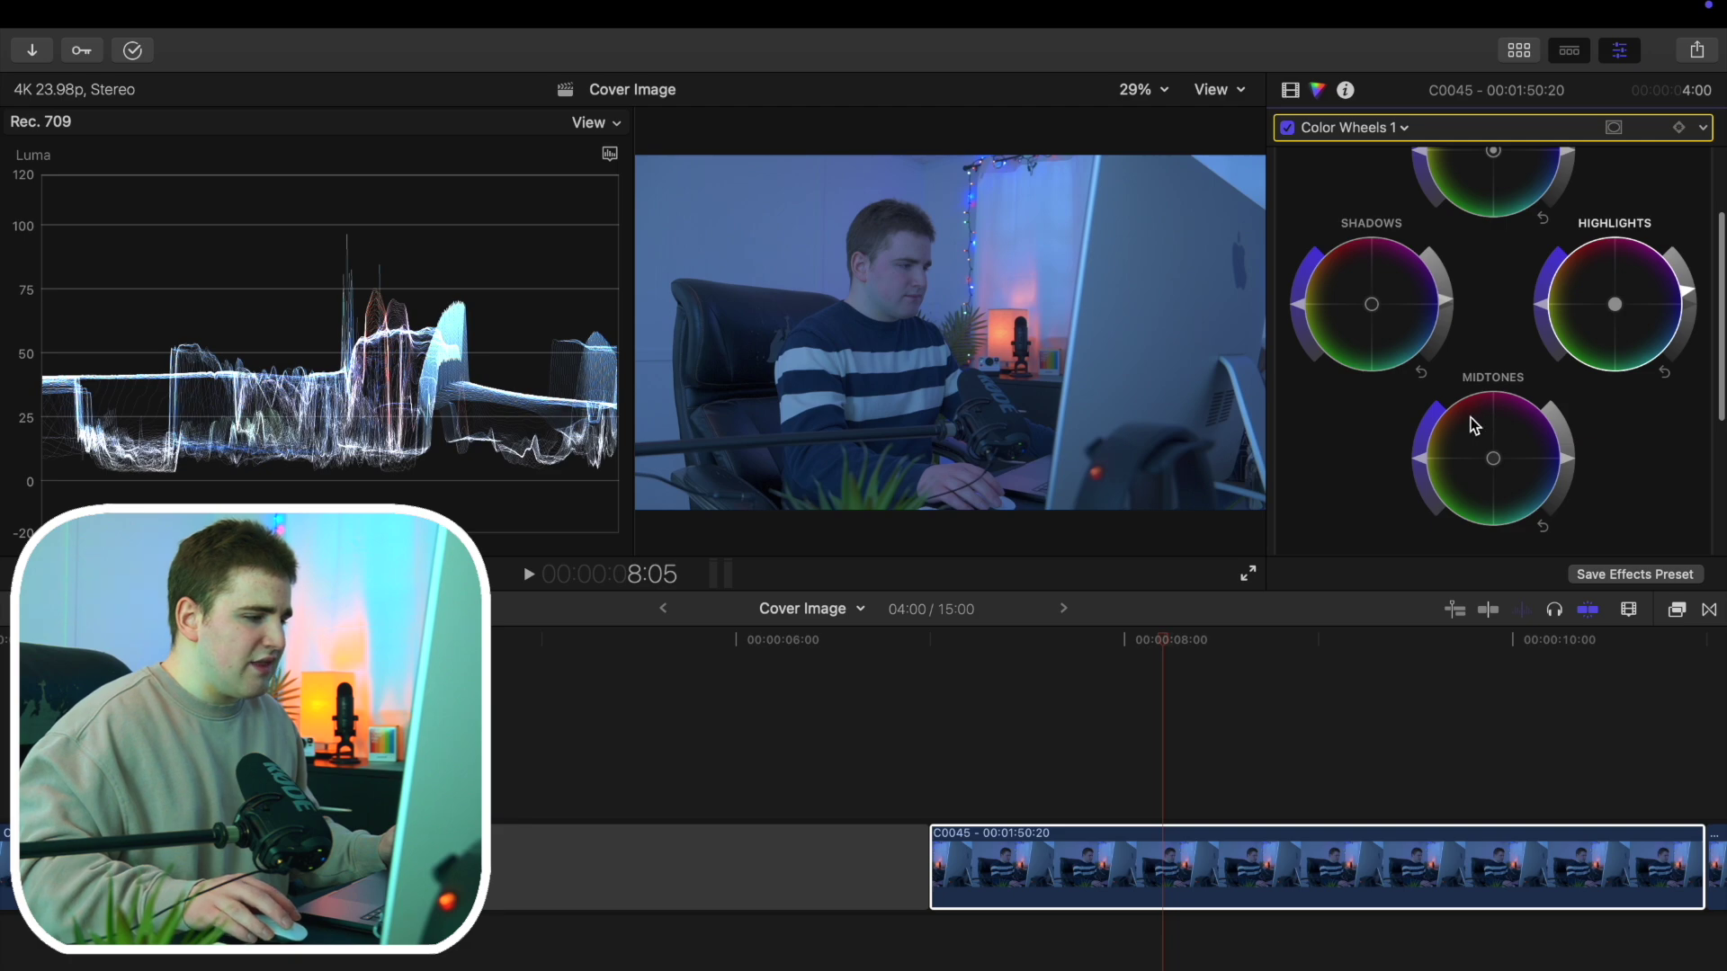
left_click_drag(1570, 463, 1569, 457)
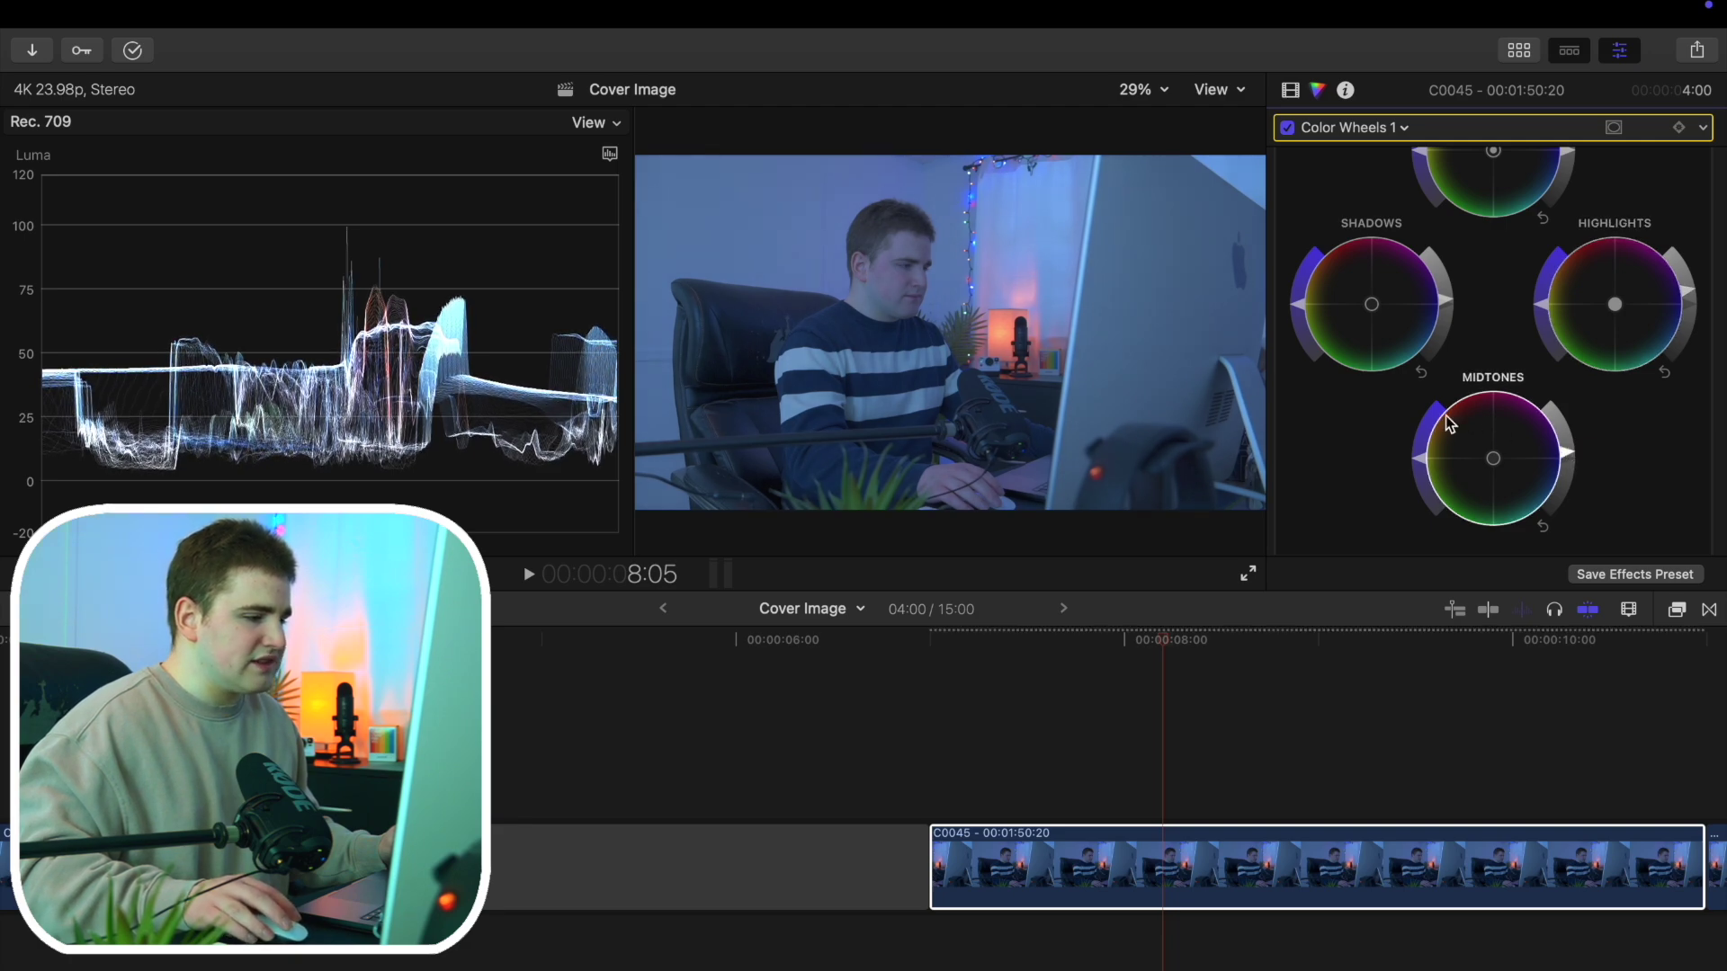
scroll(1353, 396, "up", 2)
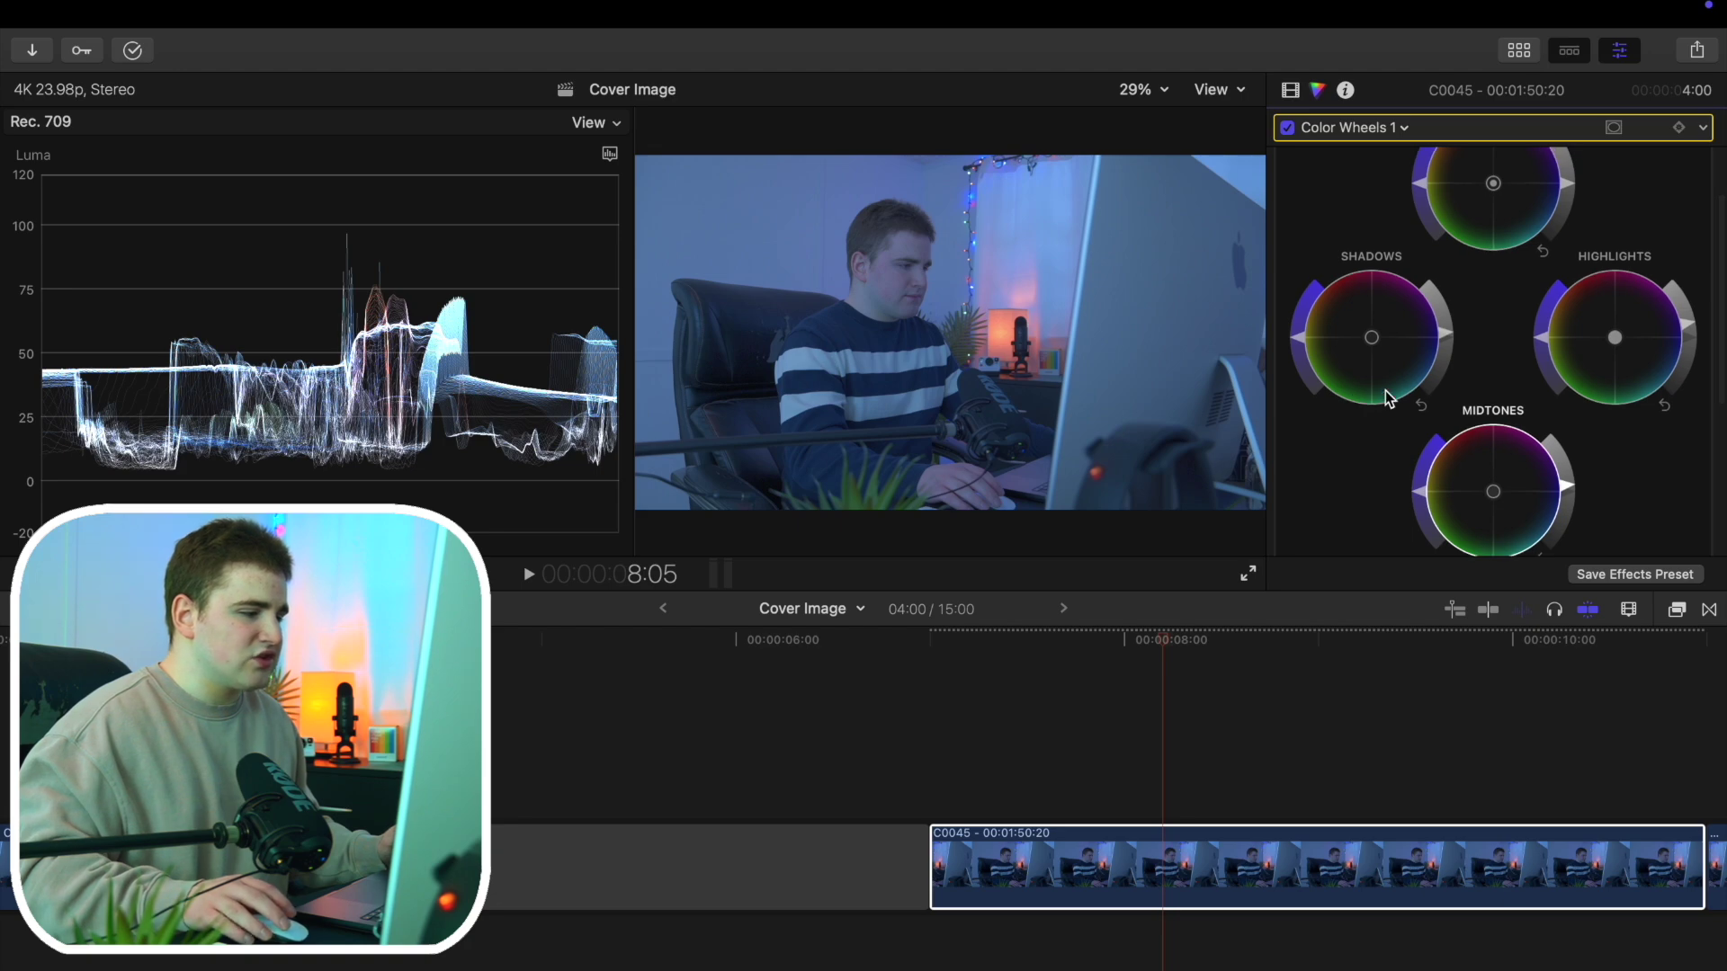
Set the color wheels' temperature to 7000
scroll(1373, 406, "down", 6)
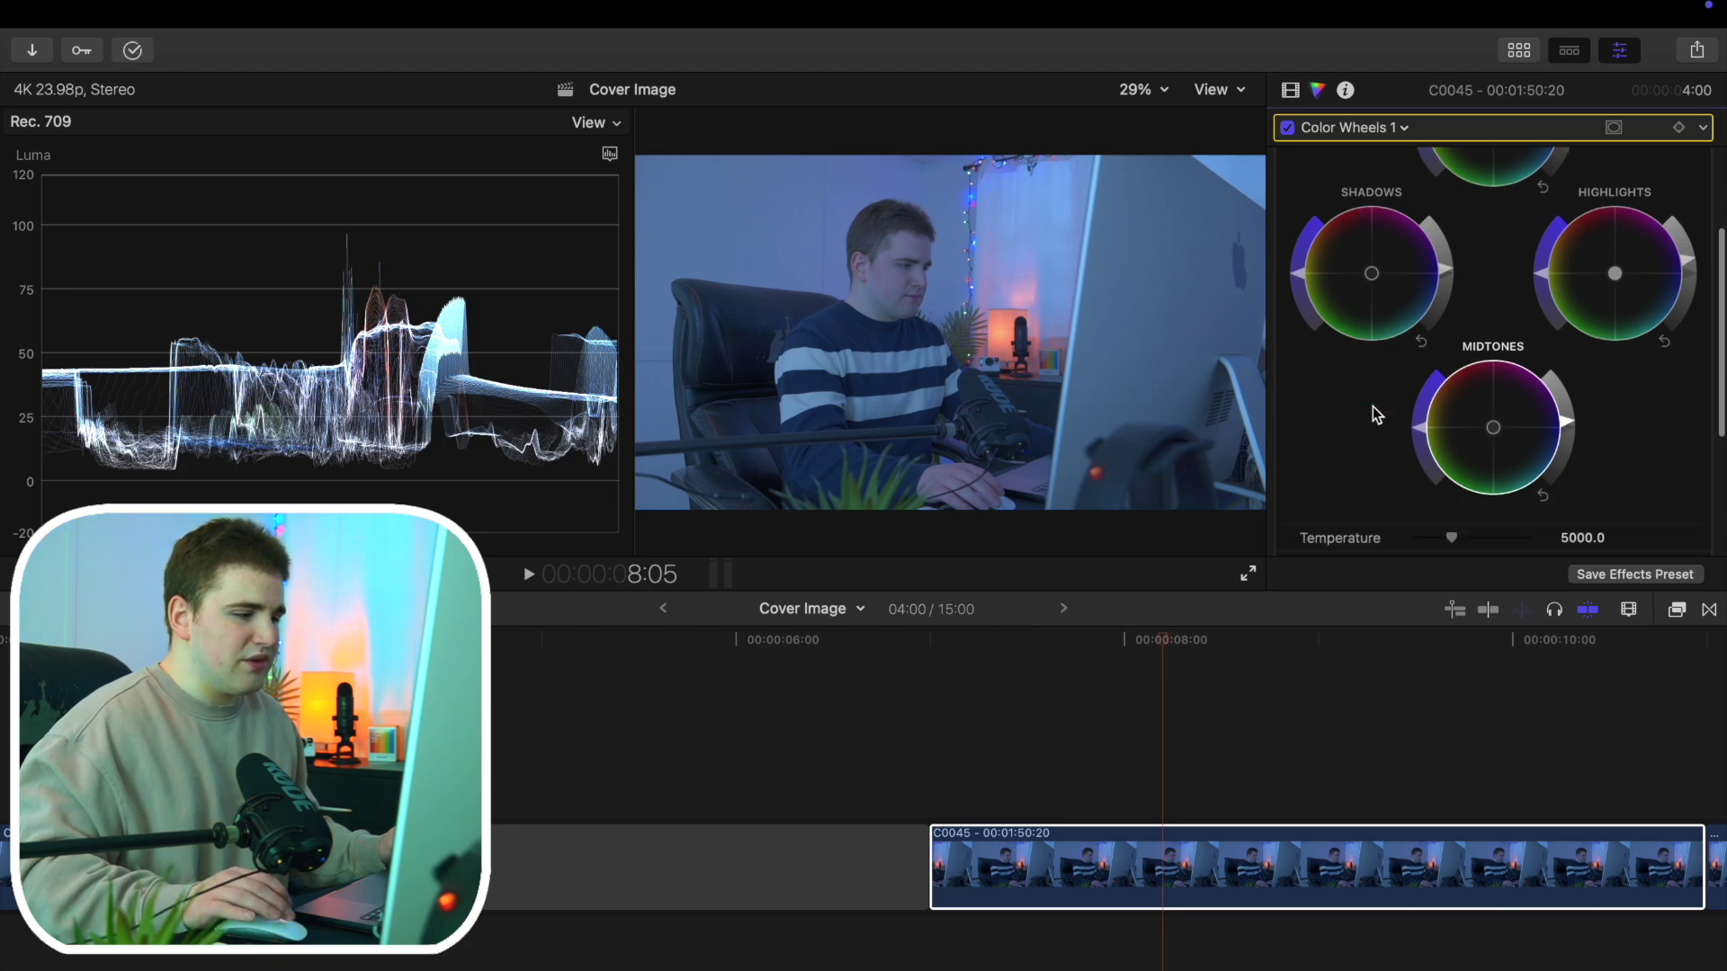
scroll(1373, 407, "down", 4)
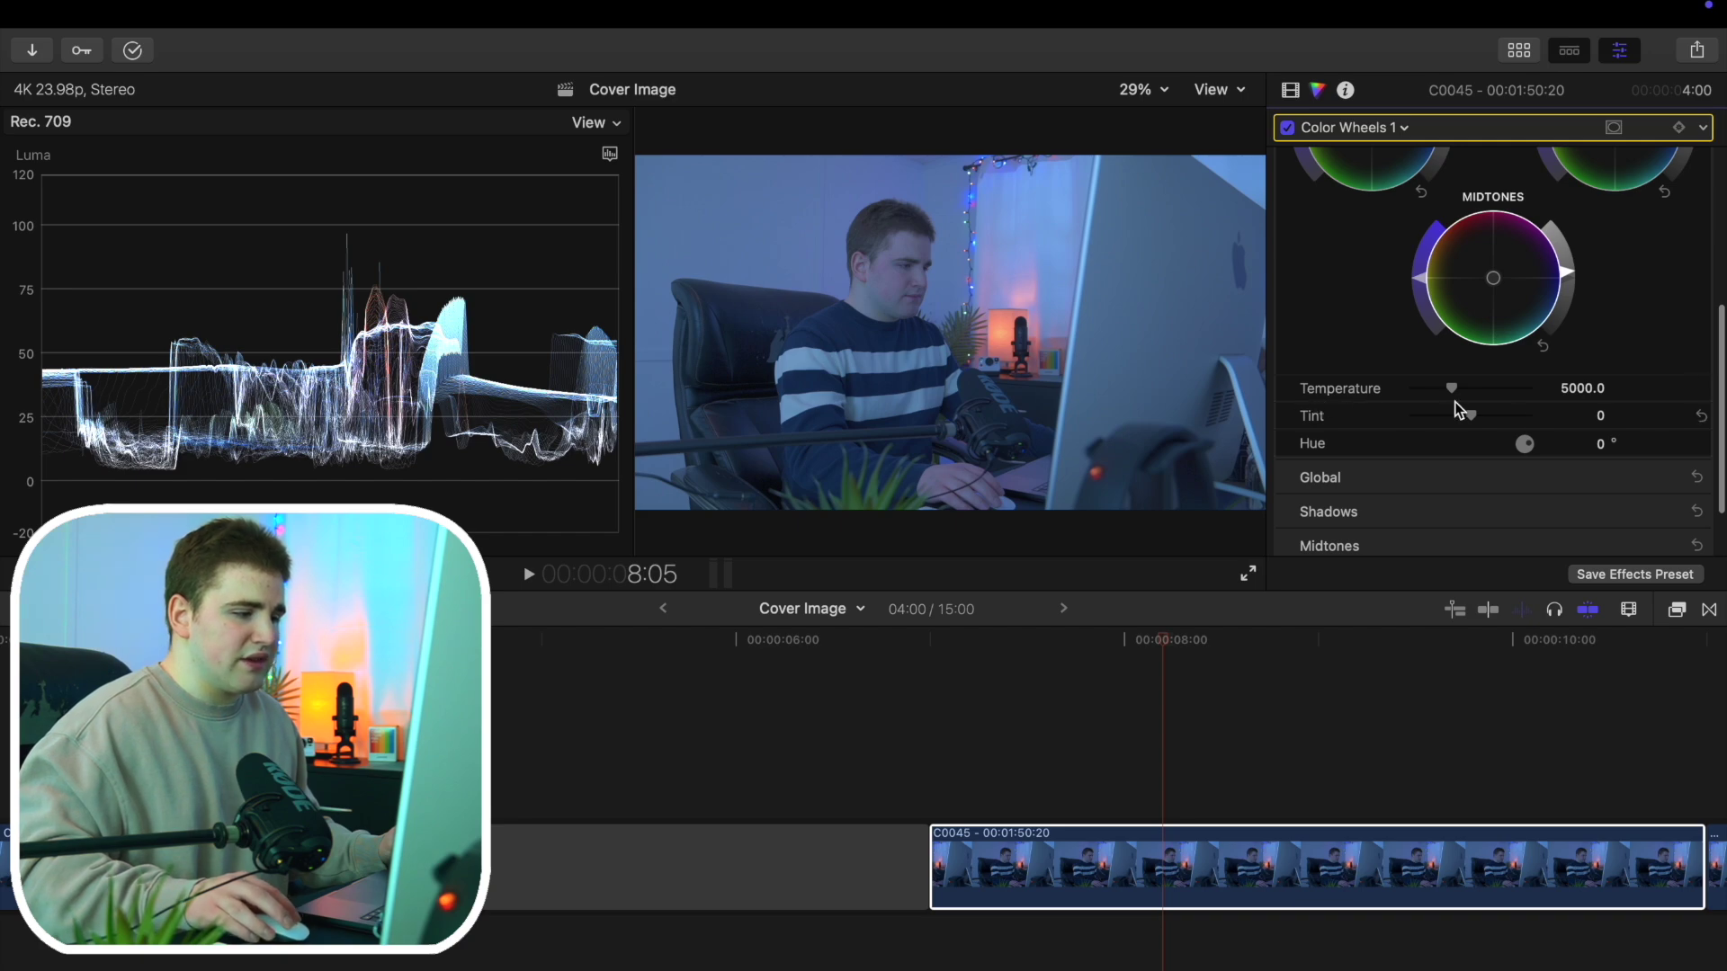
left_click(1570, 391)
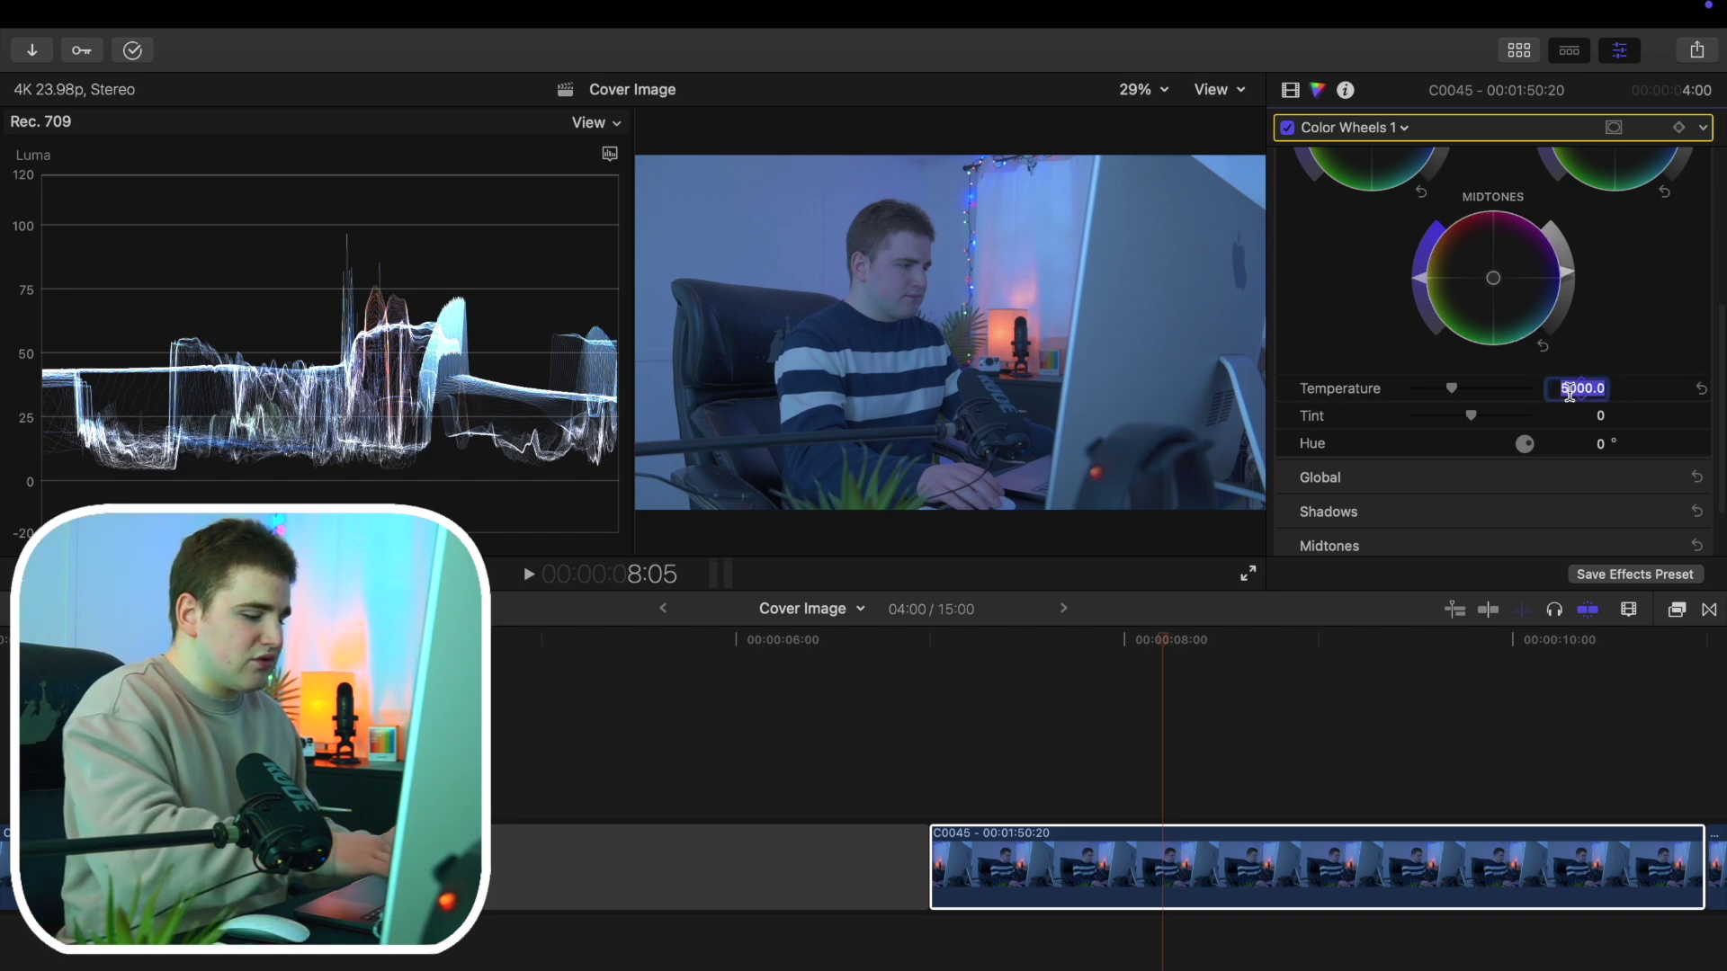
type("7000")
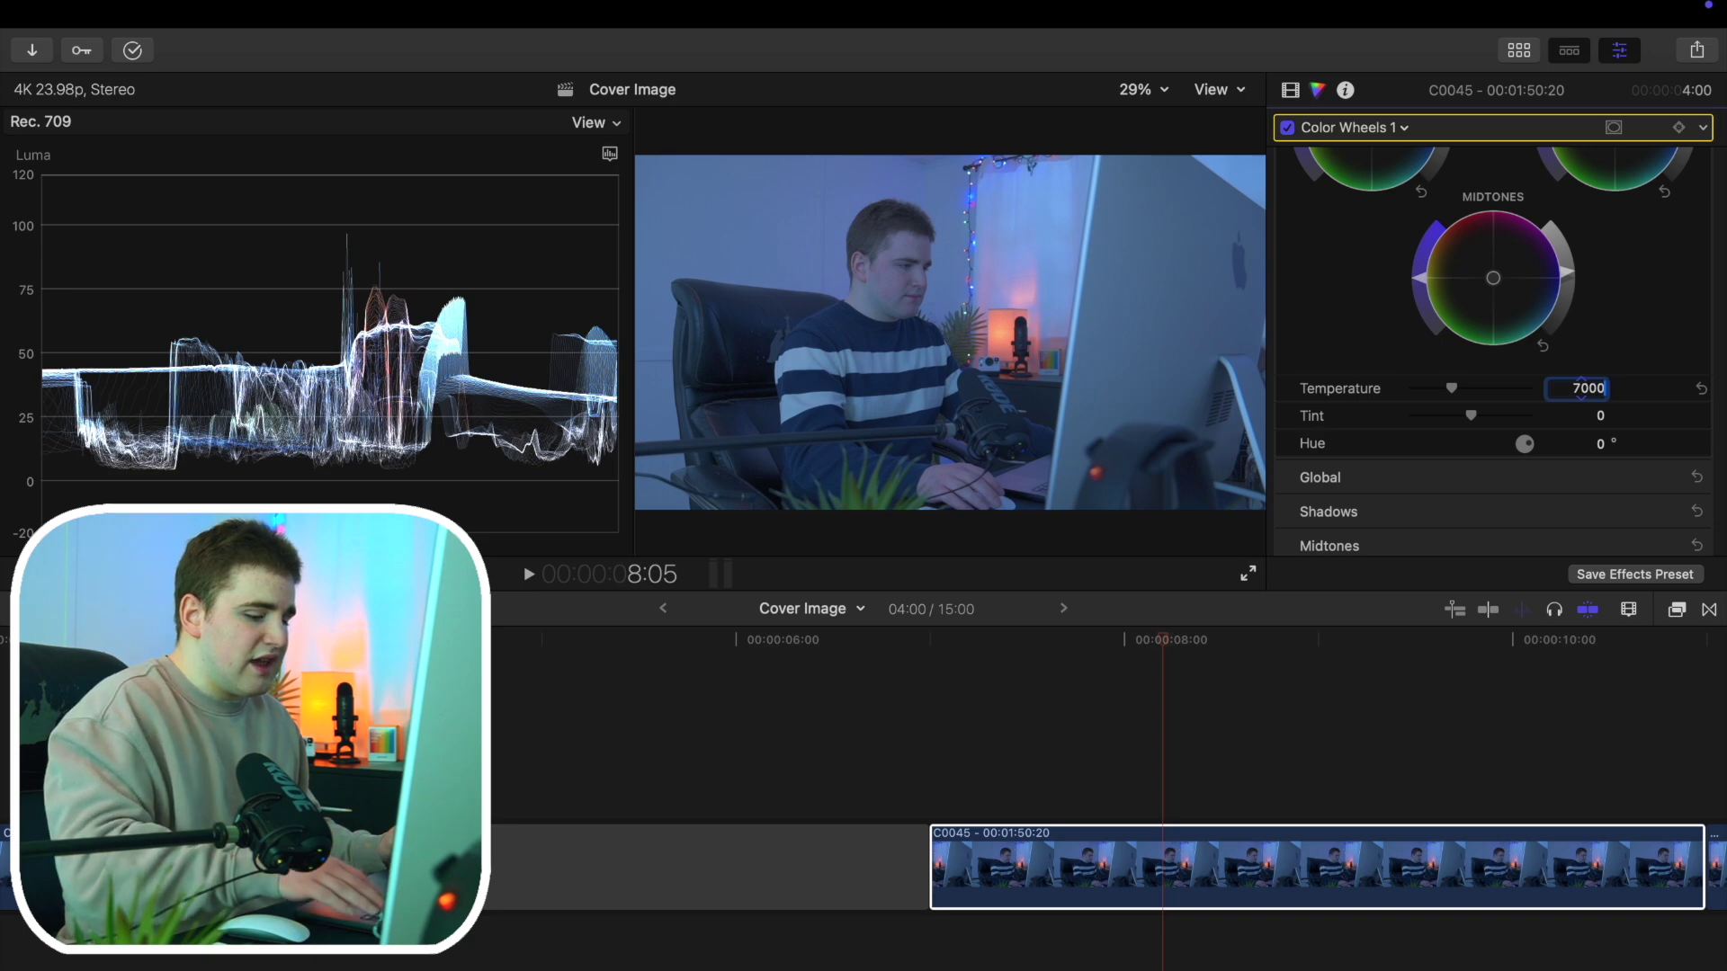
key("Return")
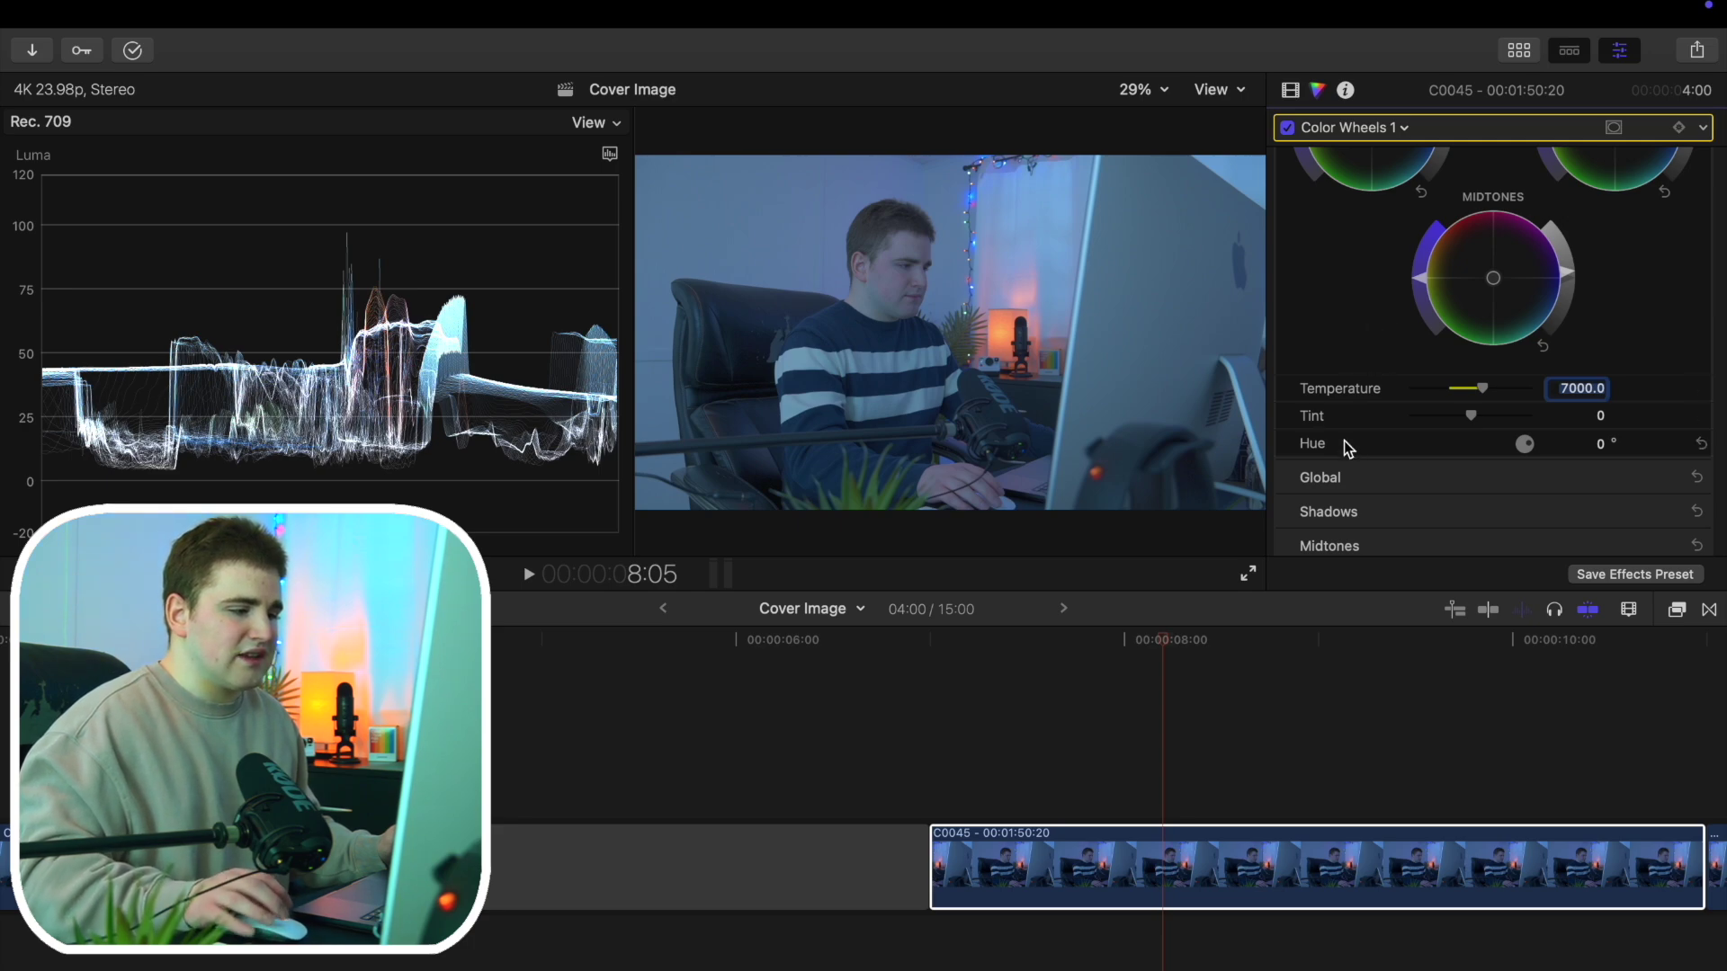
scroll(1351, 435, "down", 2)
scroll(1351, 435, "up", 10)
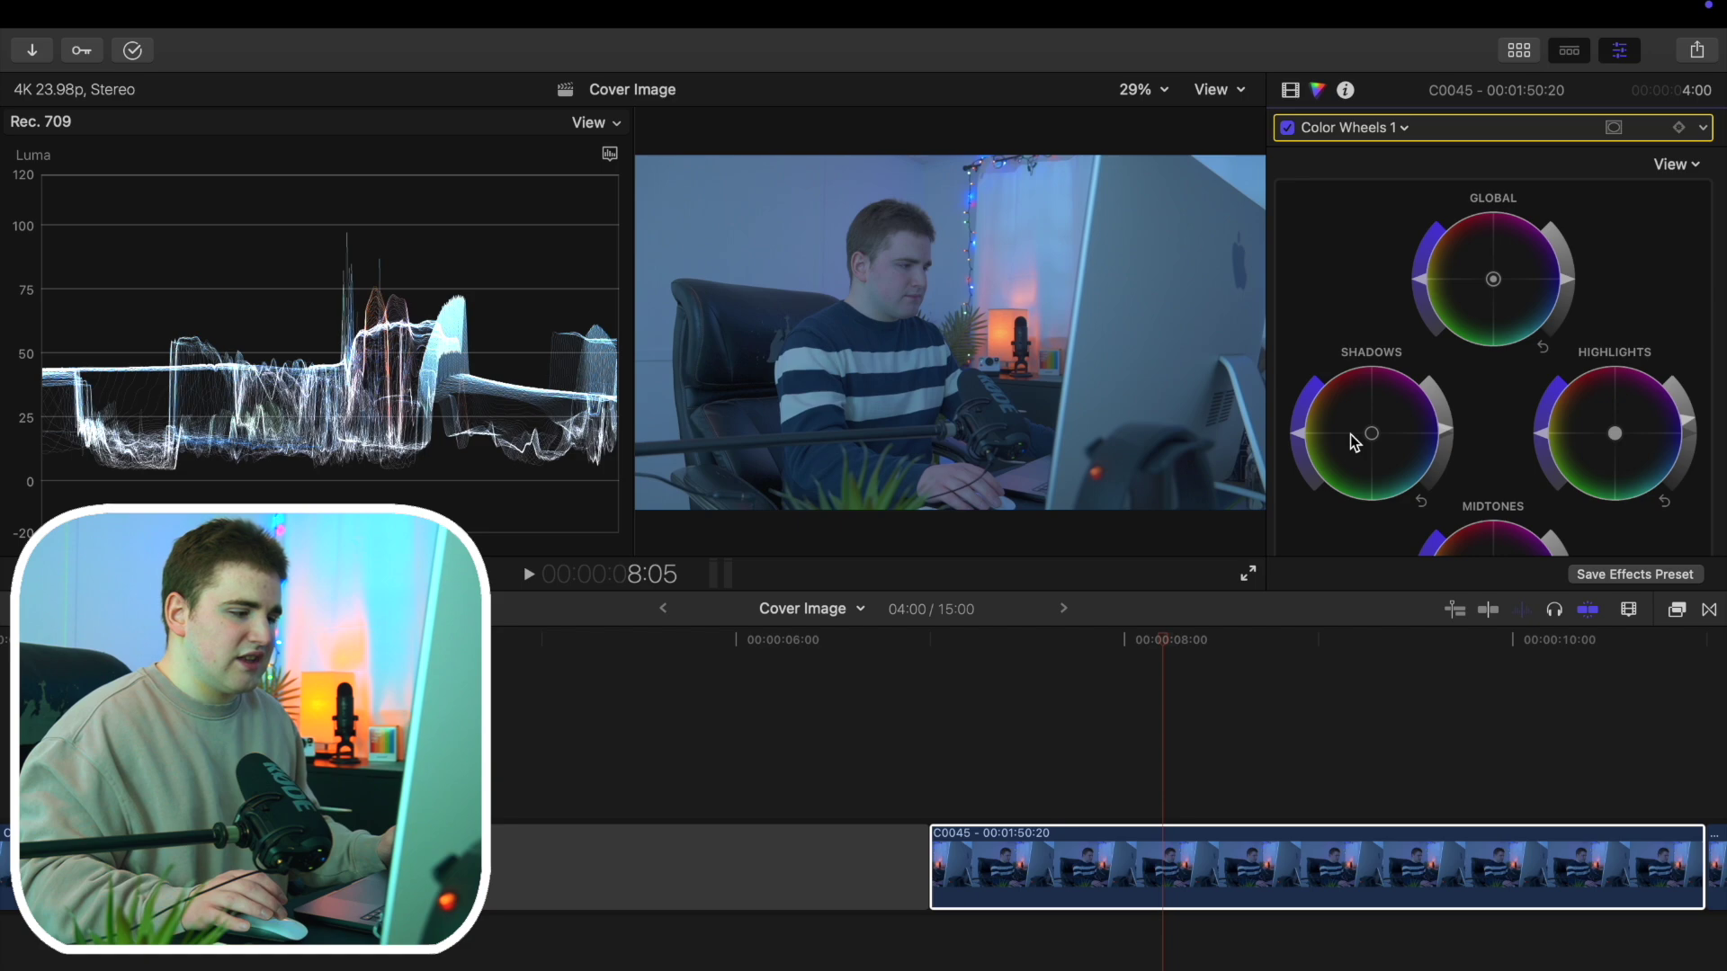
Move the playhead to 8:15 in the clip and add a Color Adjustments correction
left_click(1253, 677)
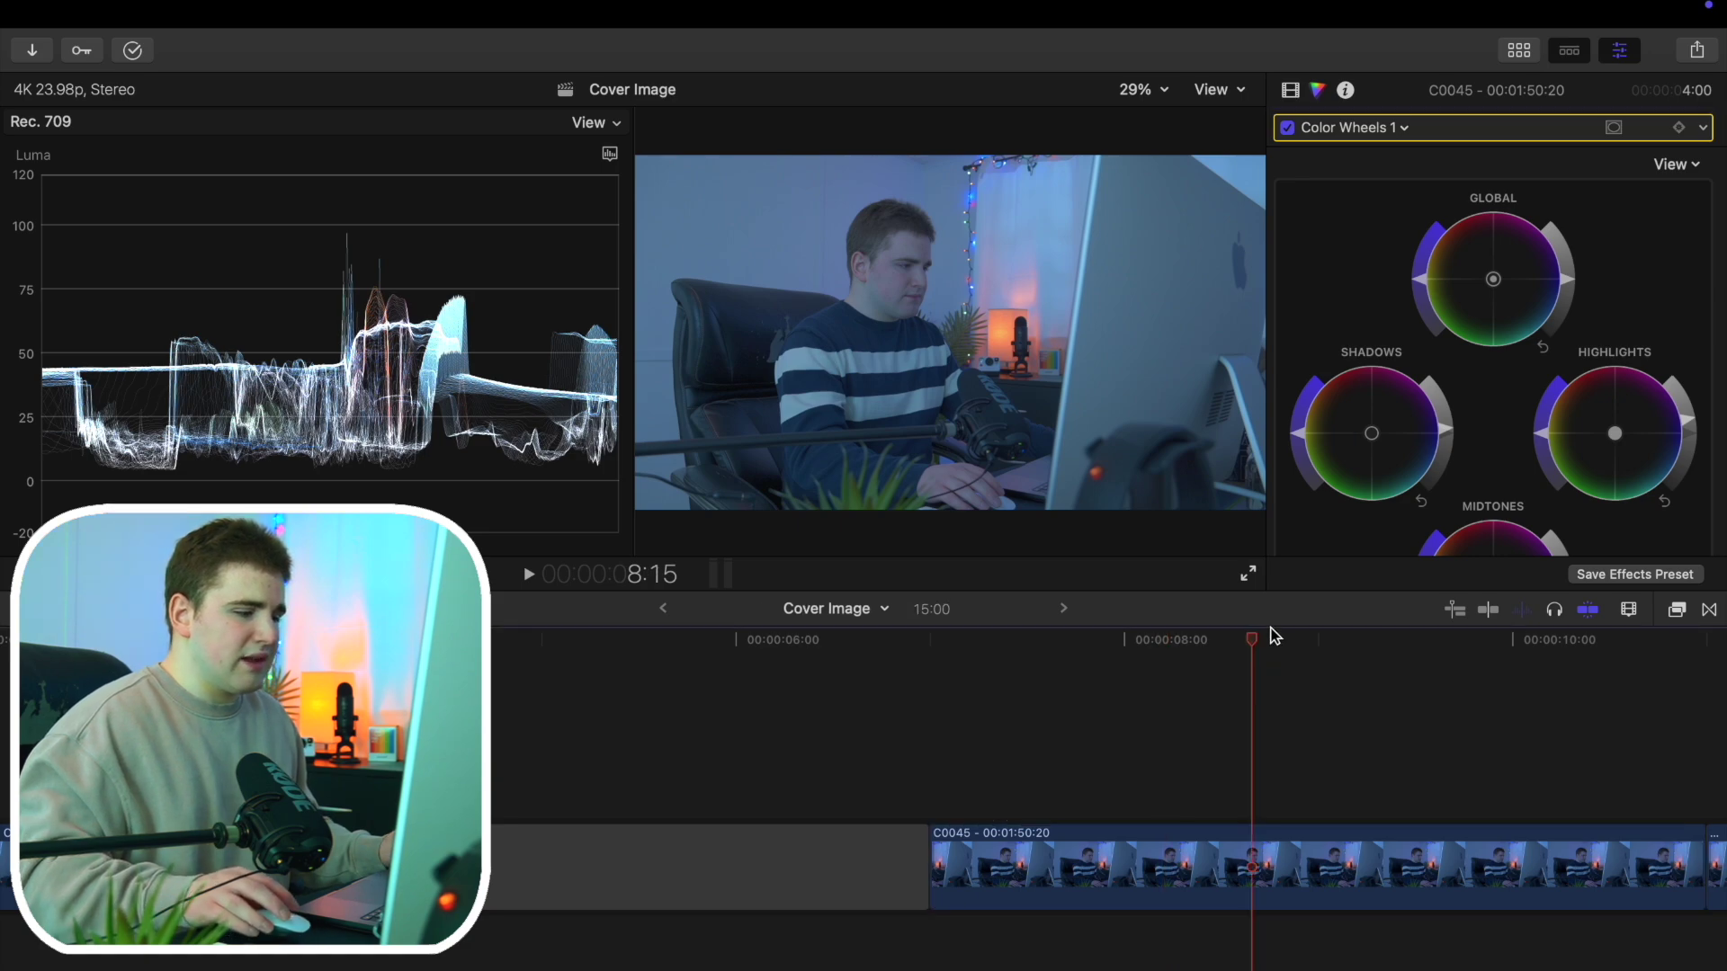
left_click(1365, 131)
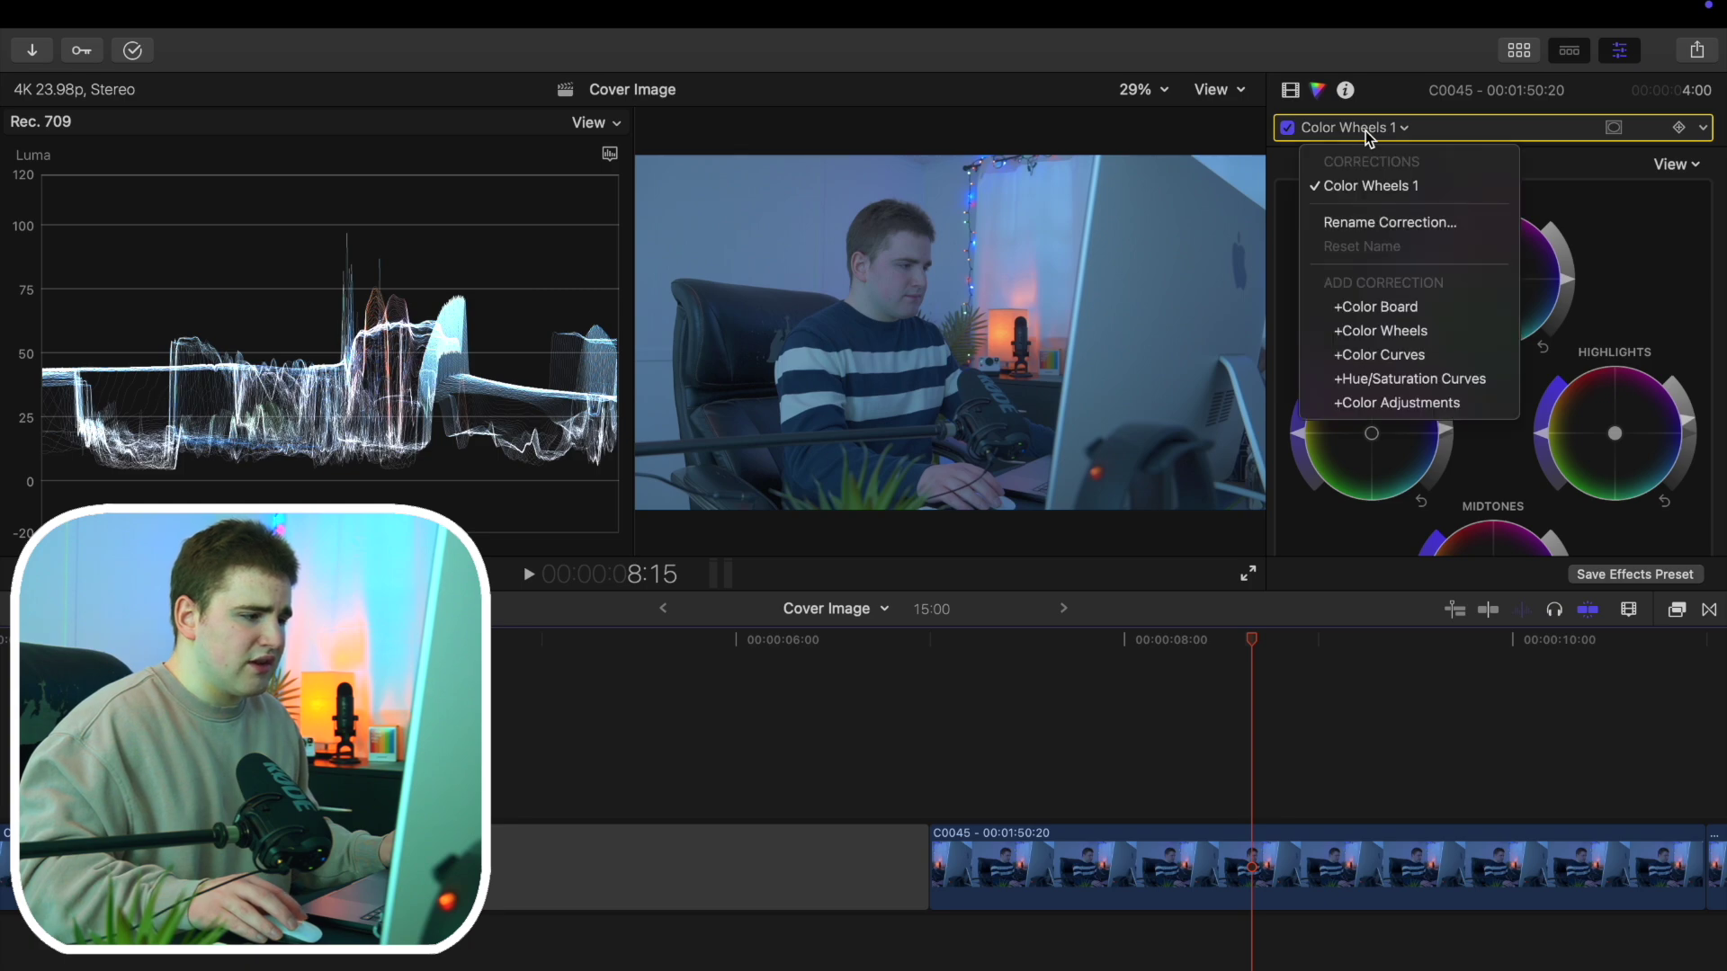
left_click(1369, 402)
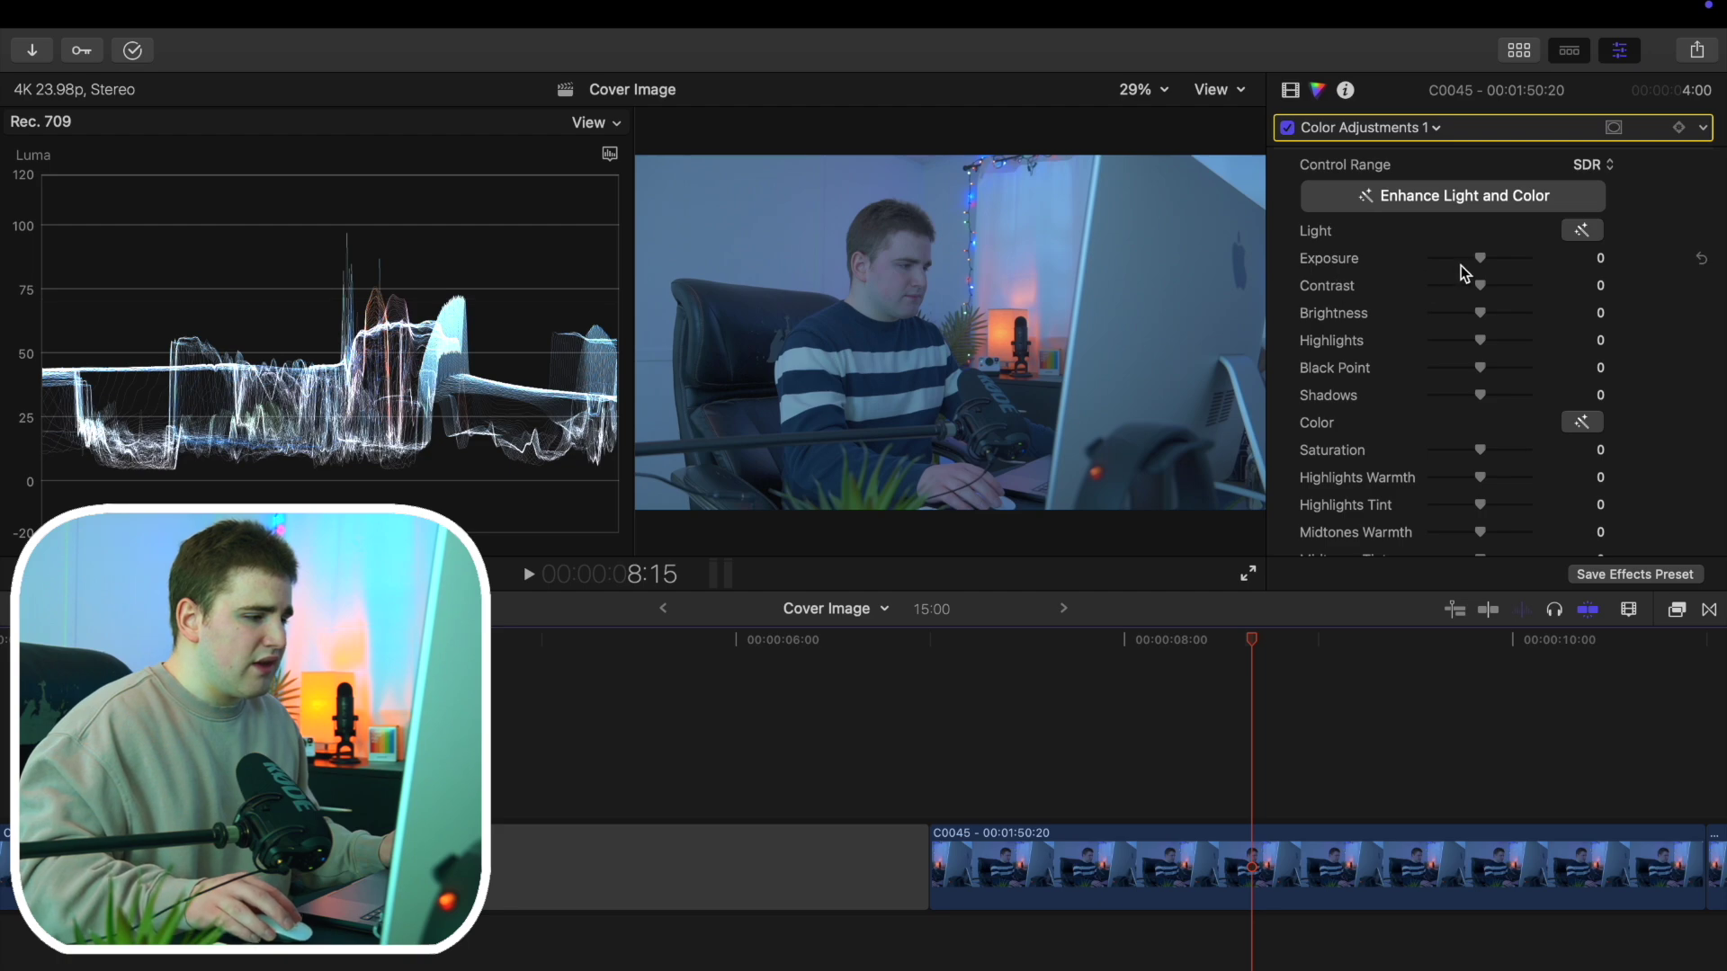
Set the light adjustments to exposure 10, contrast 73, brightness 17, highlights 20, black point -7 and shadows 21
left_click_drag(1481, 265, 1488, 266)
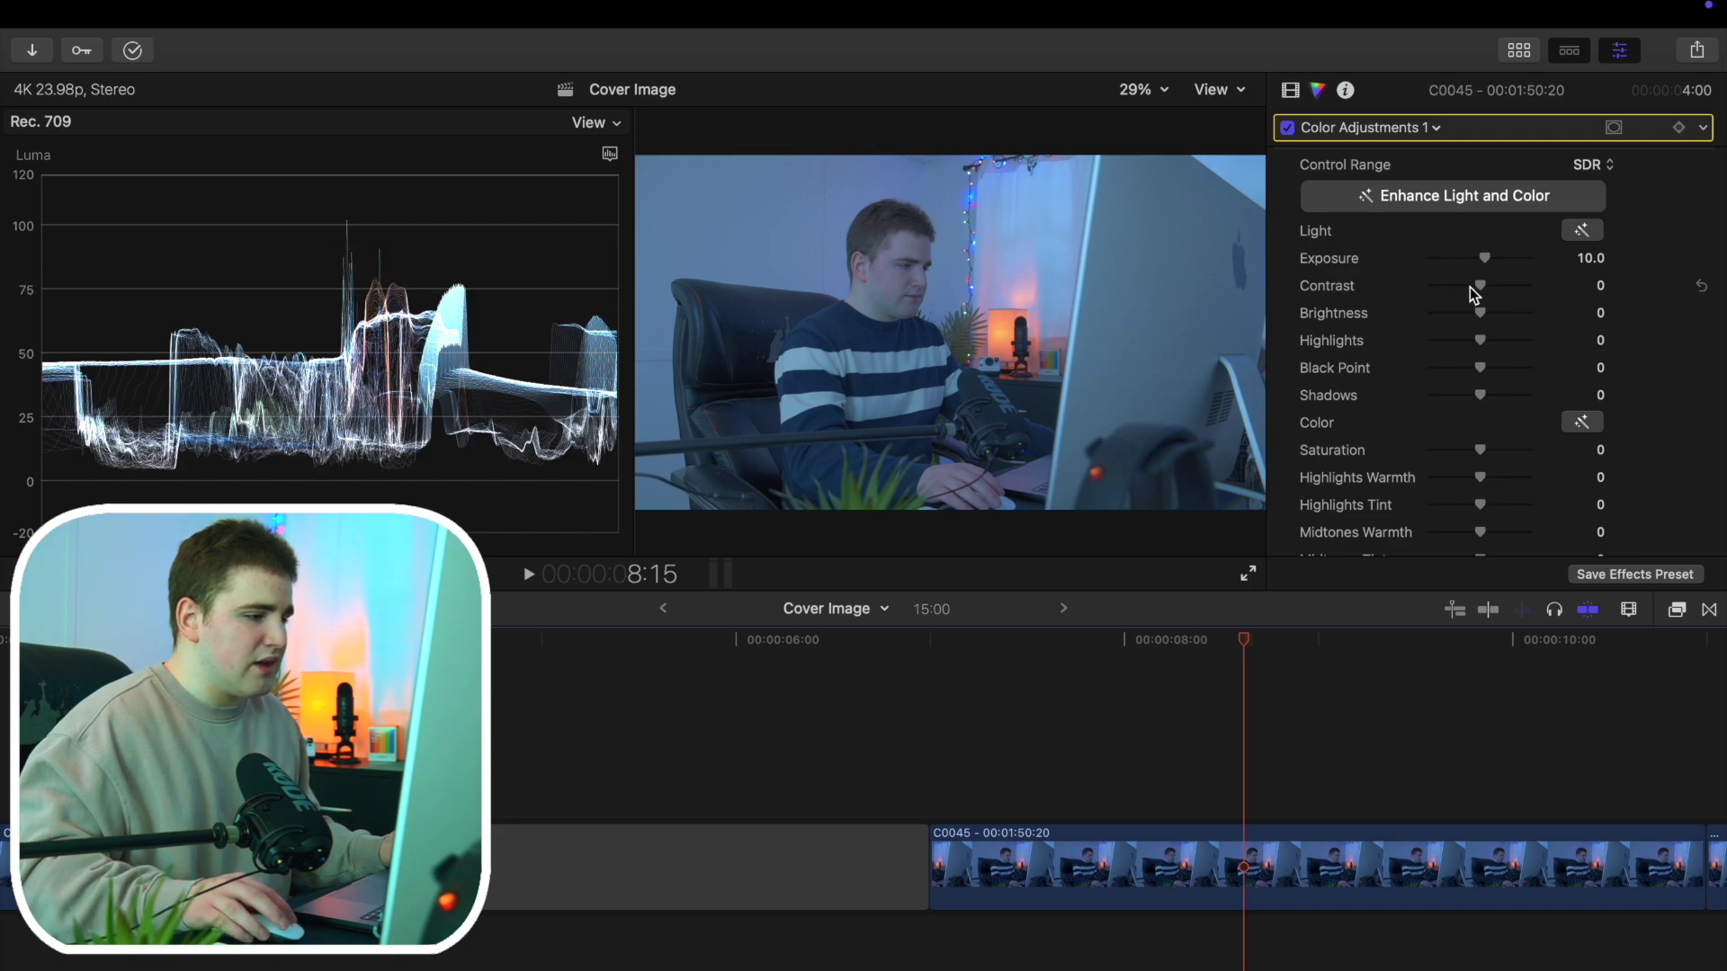
left_click_drag(1481, 286, 1520, 296)
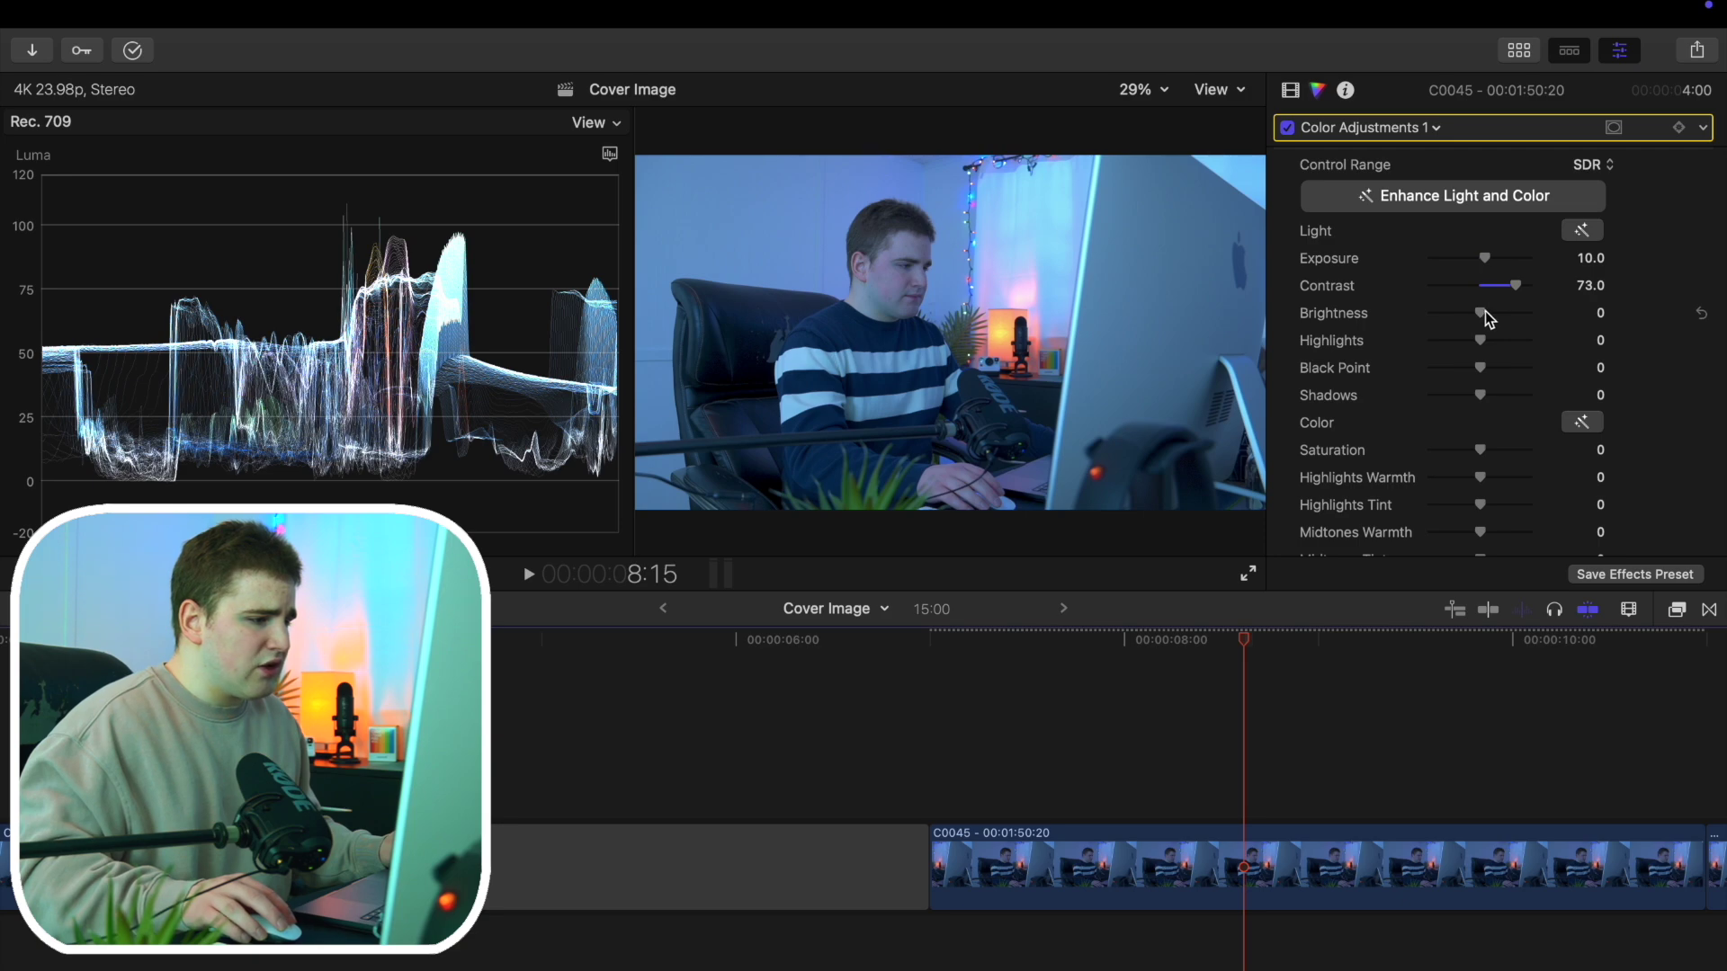
left_click_drag(1484, 312, 1491, 341)
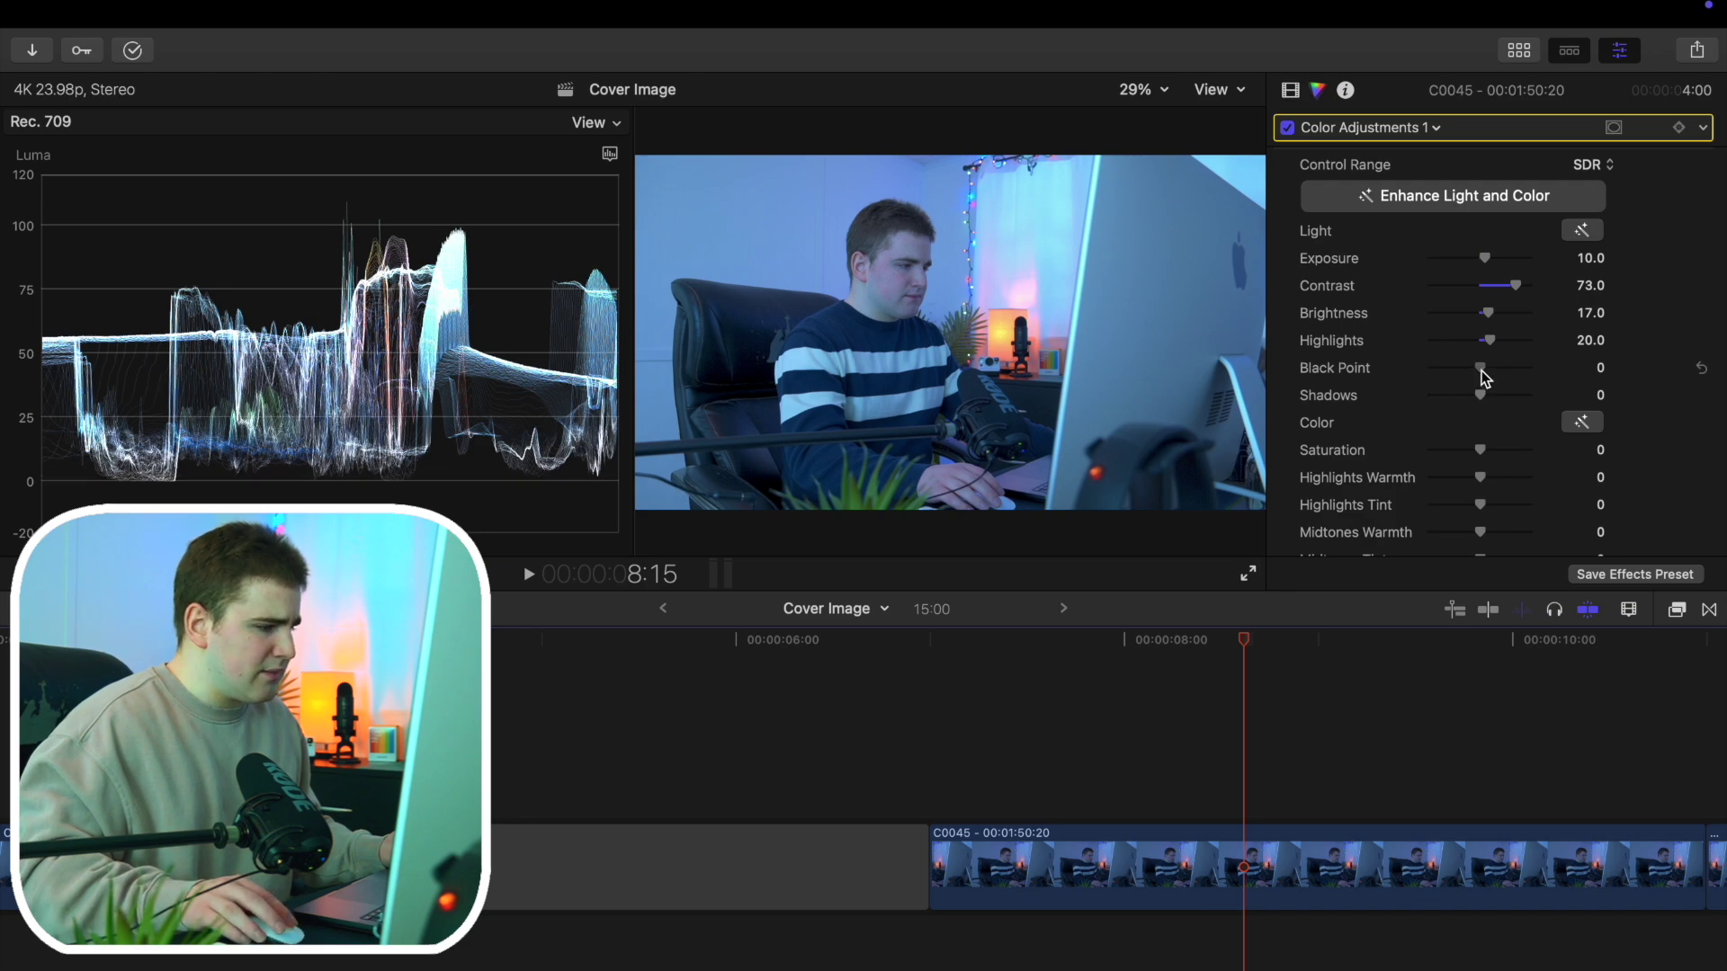
left_click_drag(1482, 371, 1478, 371)
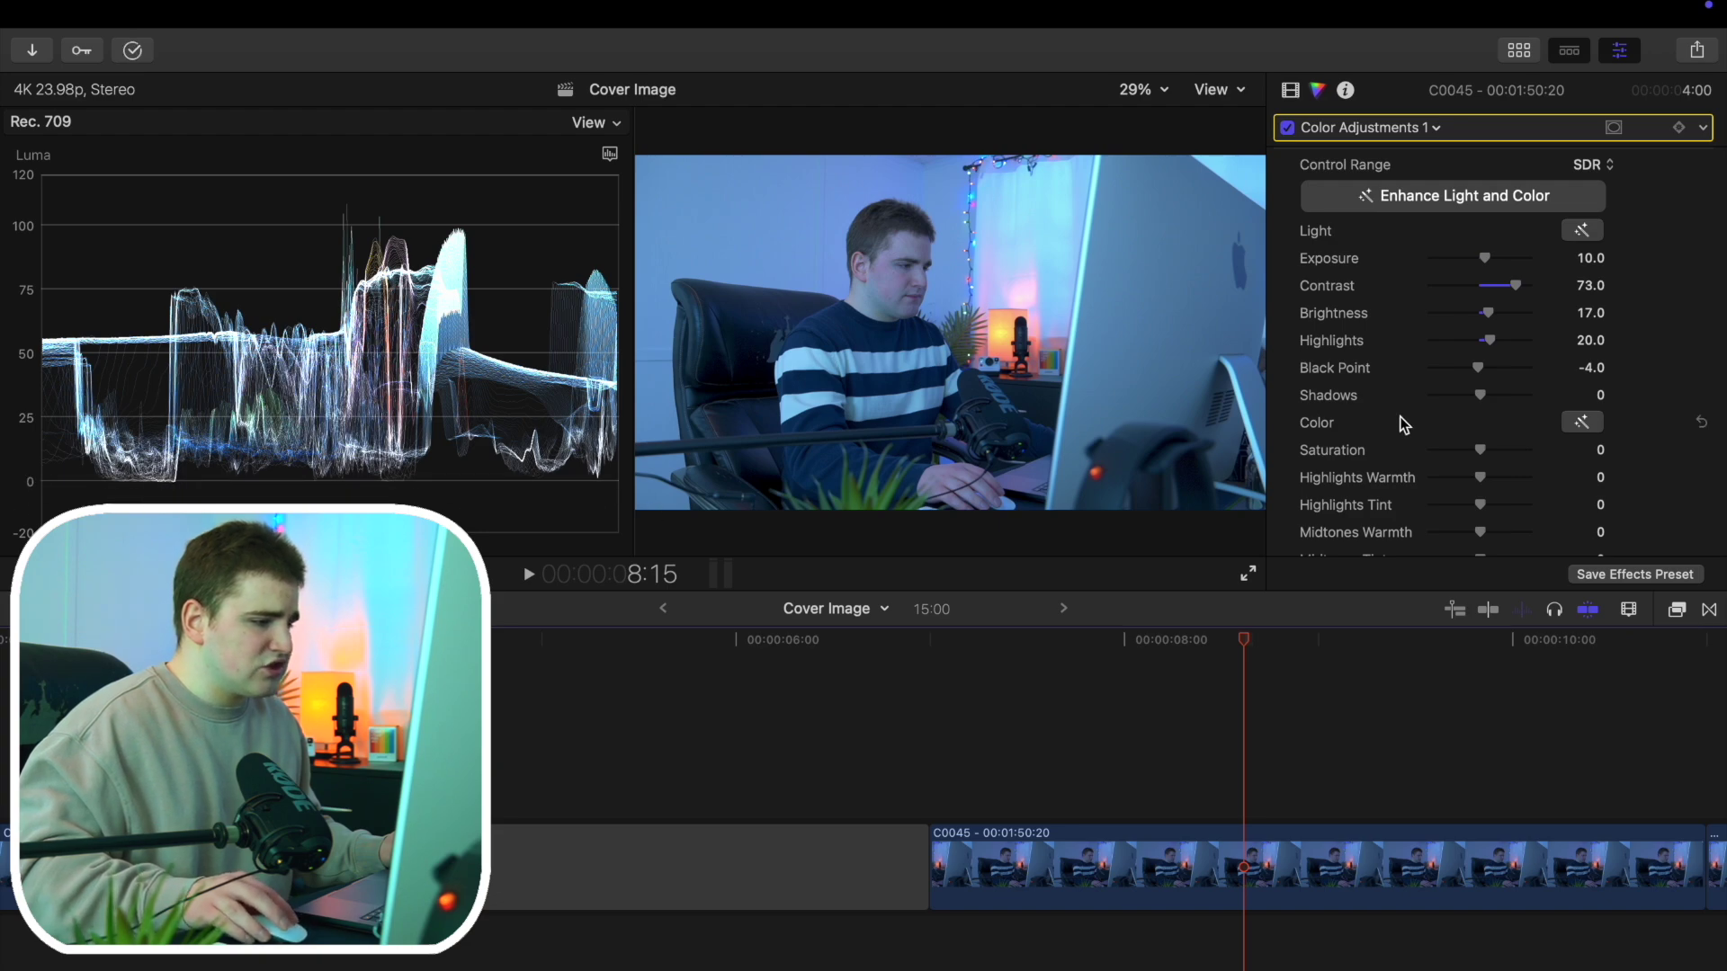
left_click_drag(1482, 396, 1493, 398)
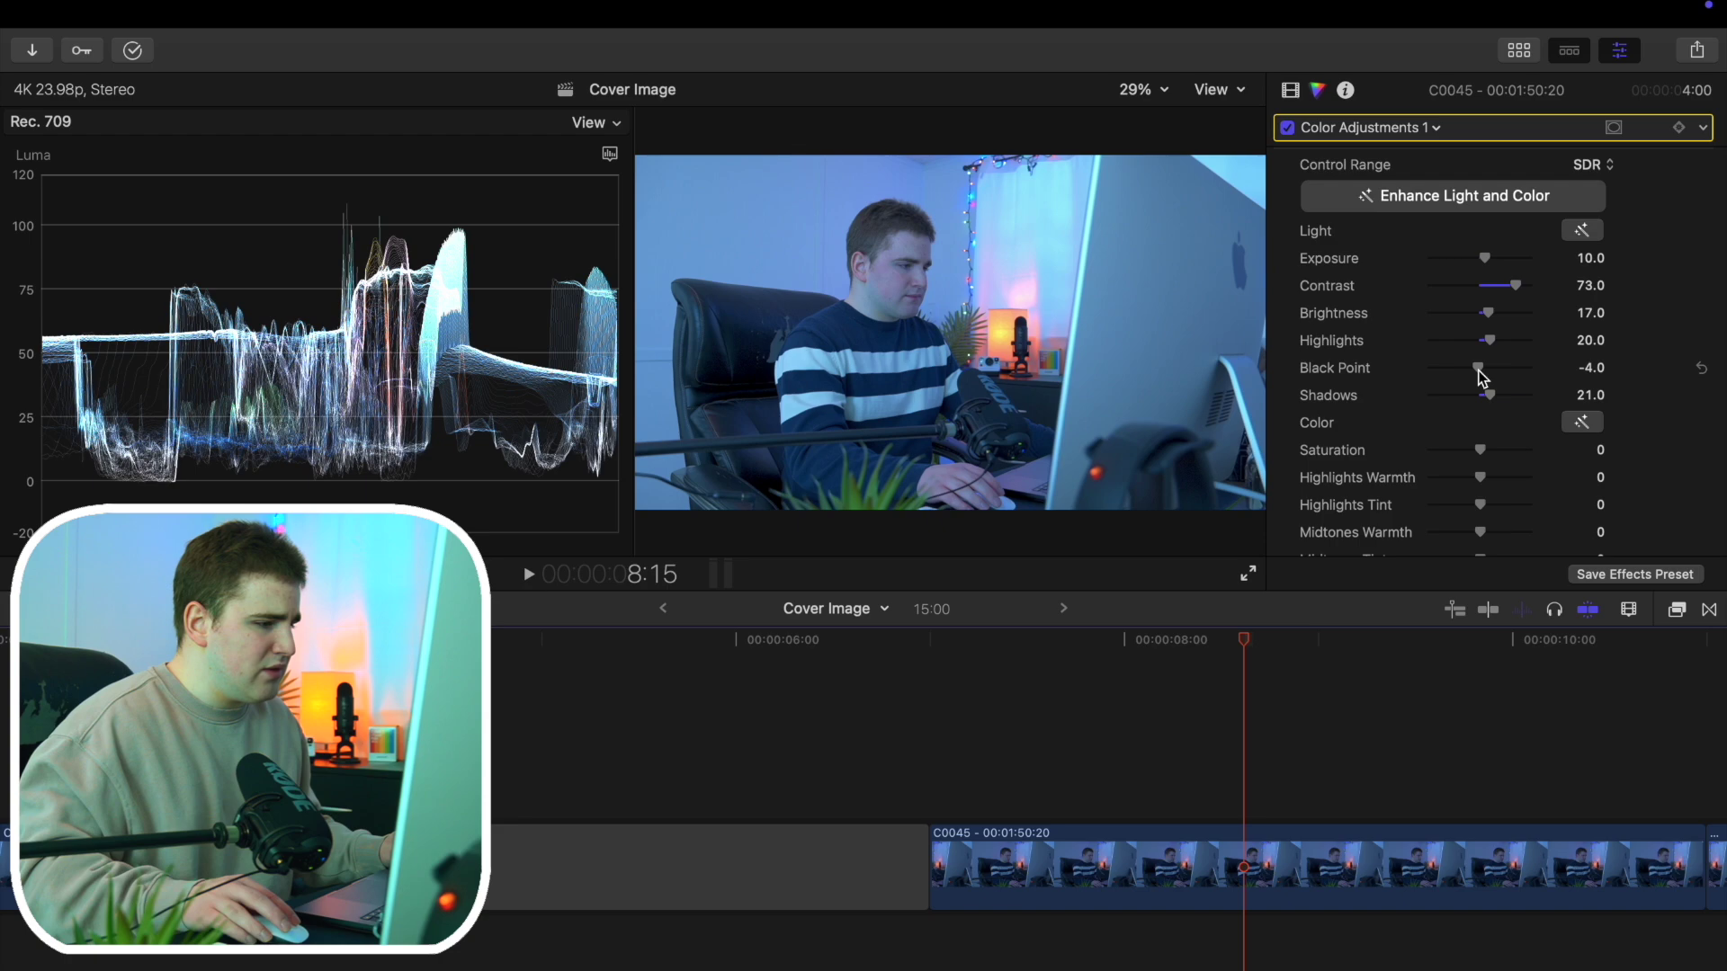
left_click_drag(1482, 378, 1476, 376)
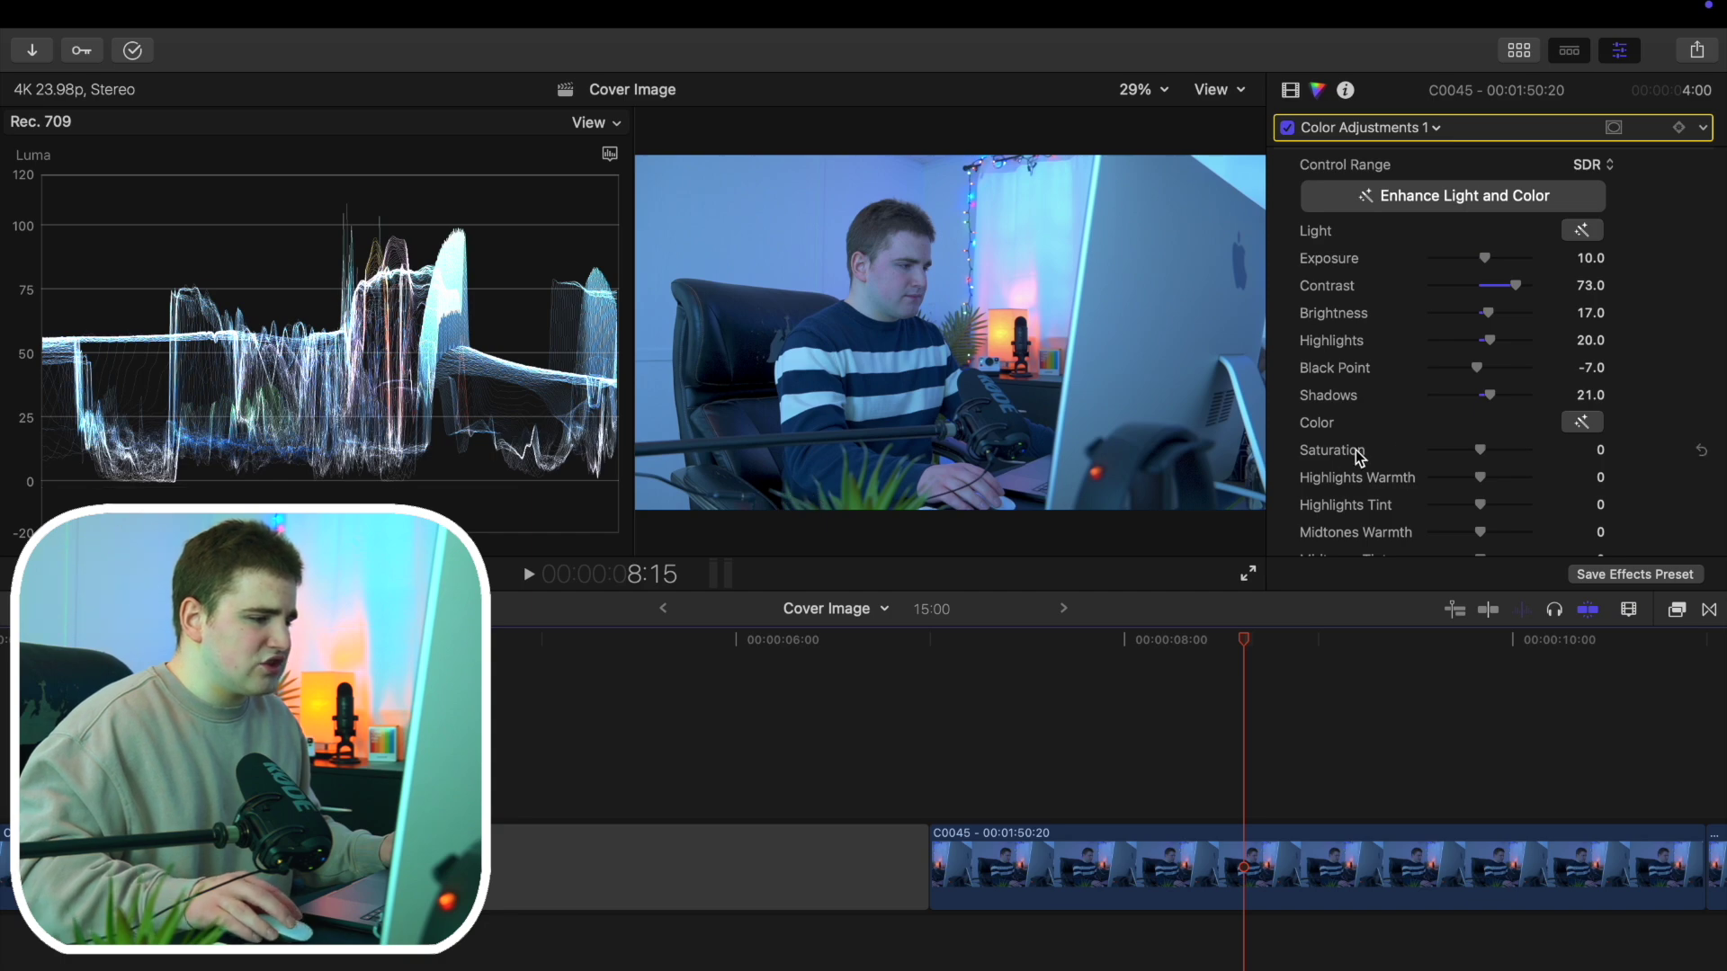
Set the color adjustments' saturation to 28 and highlights warmth to 38
scroll(1396, 455, "down", 2)
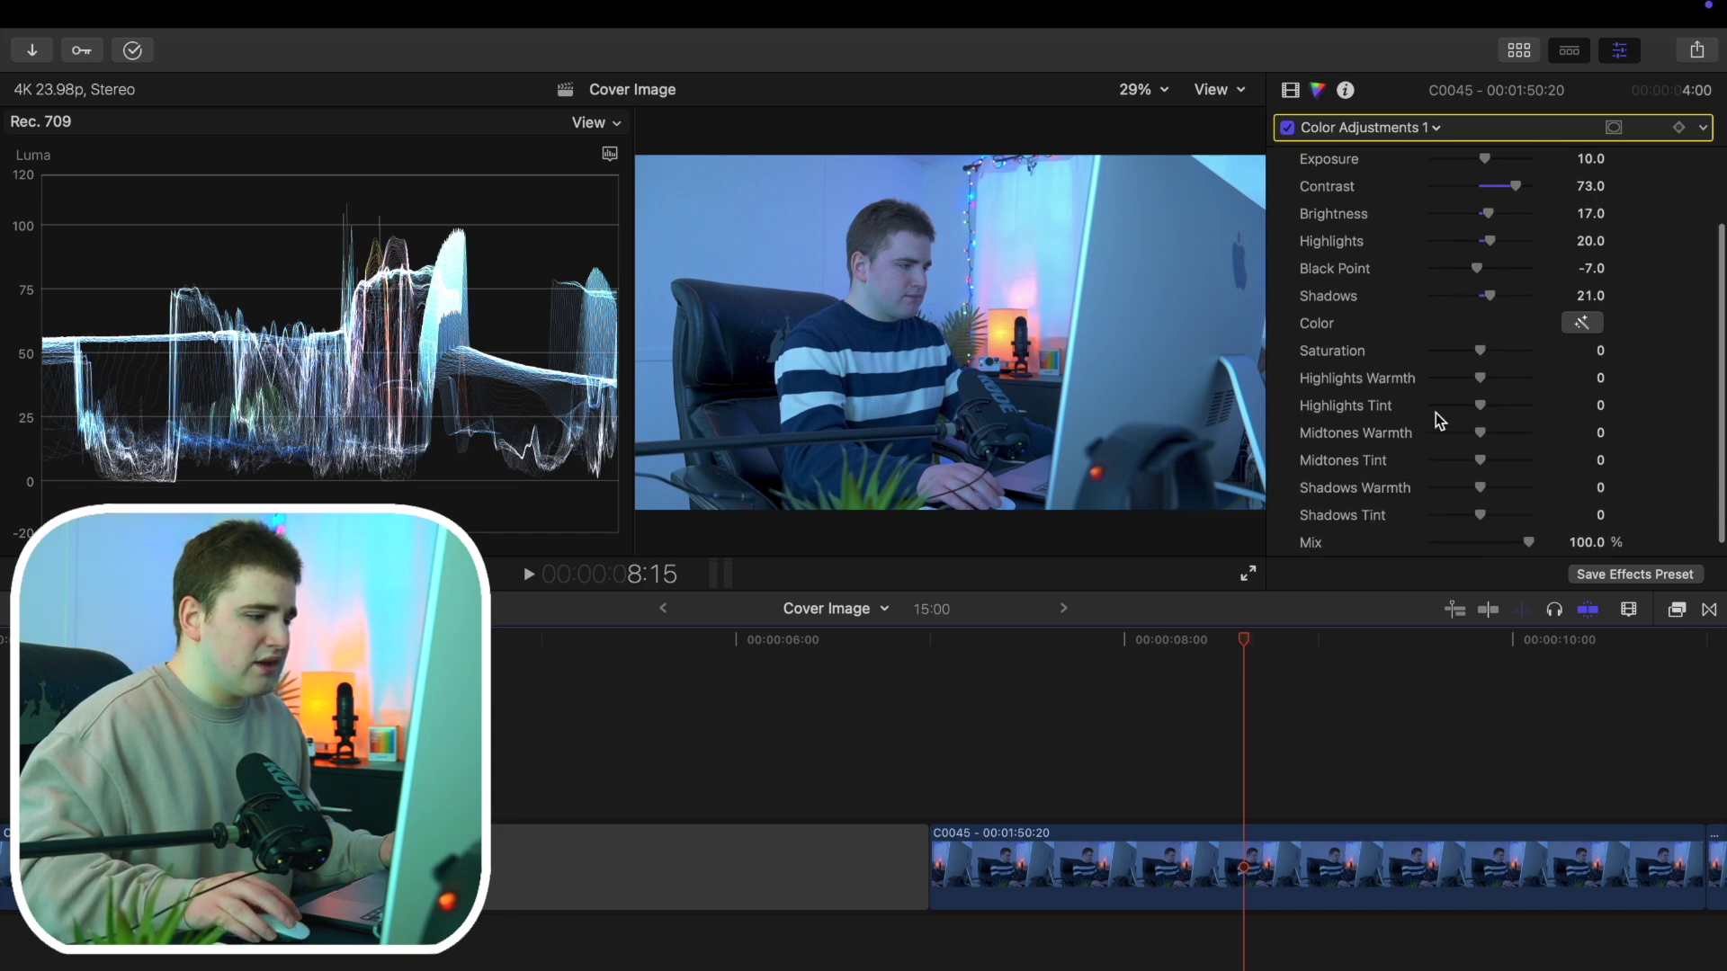
left_click_drag(1481, 353, 1498, 360)
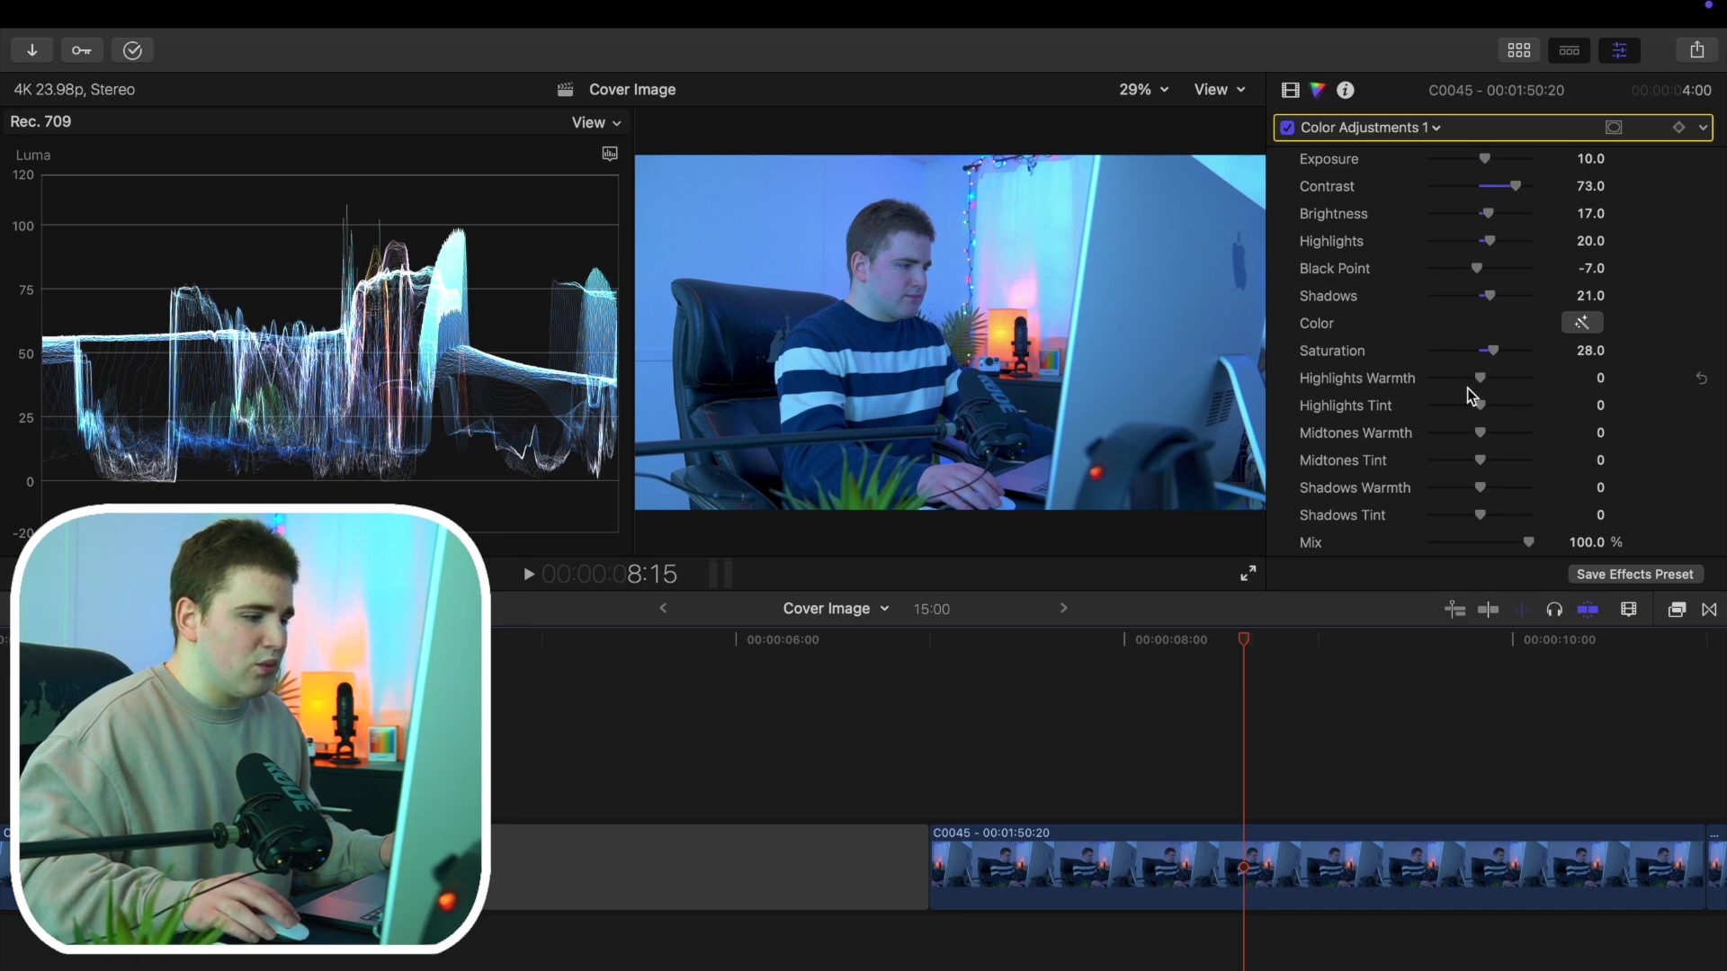
left_click_drag(1483, 385, 1502, 388)
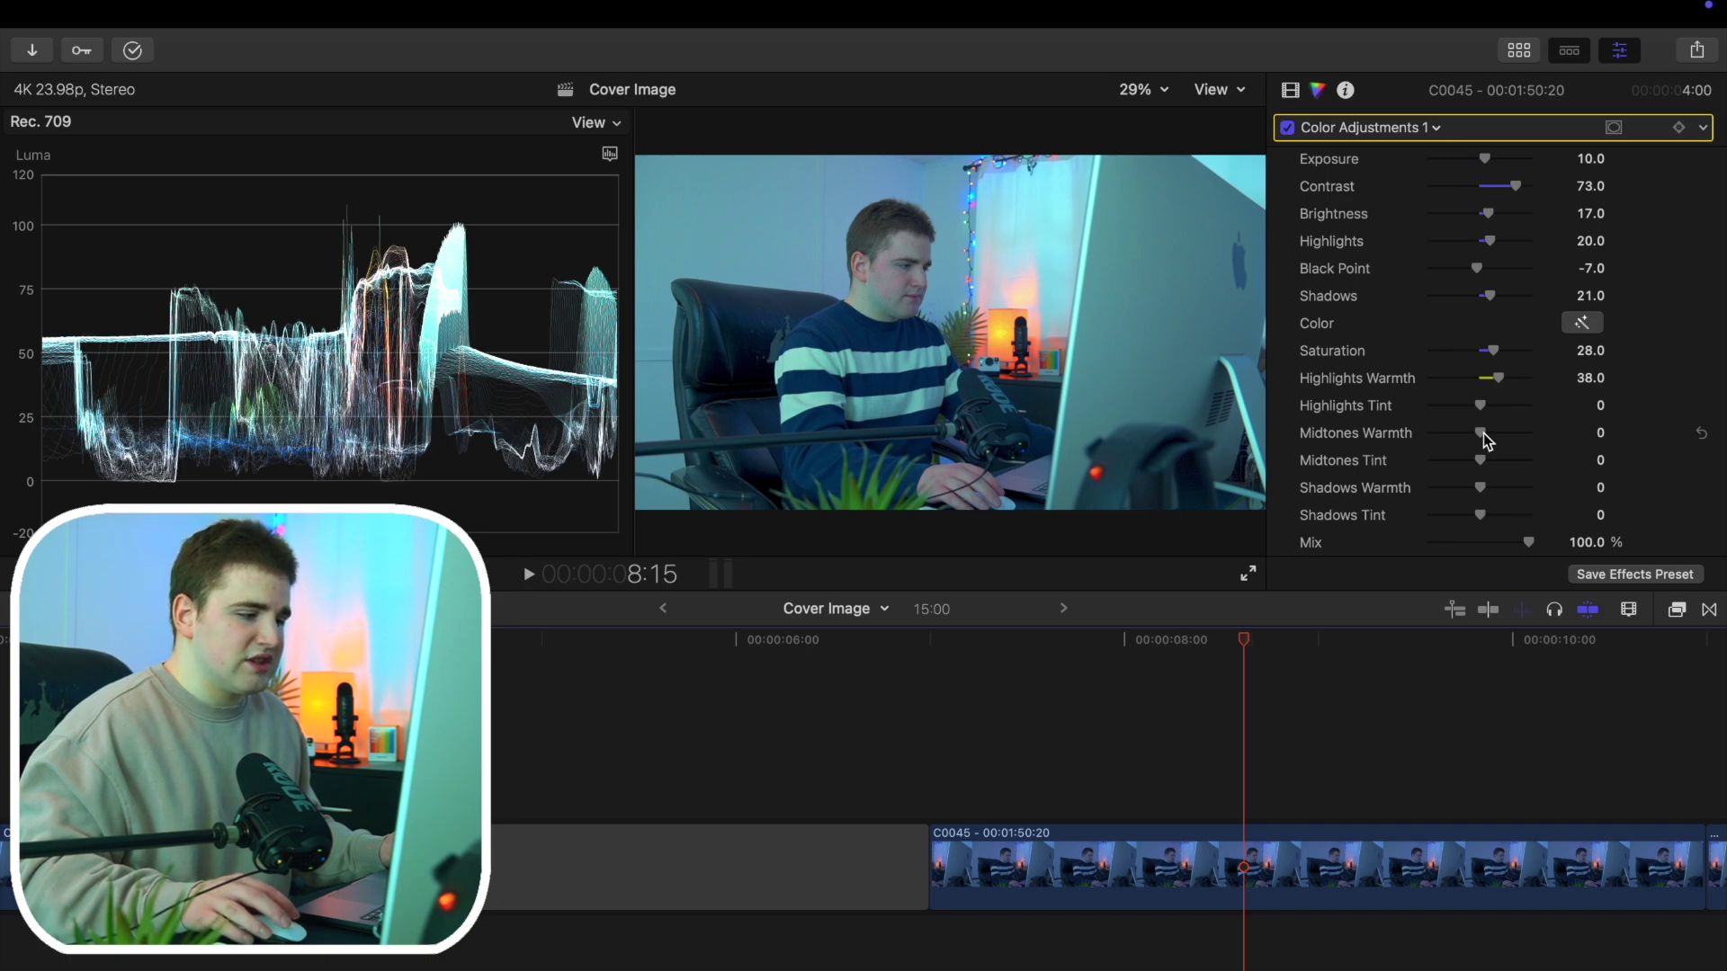
Set the midtones warmth to 30 in the Color Adjustments correction
left_click_drag(1483, 433, 1501, 440)
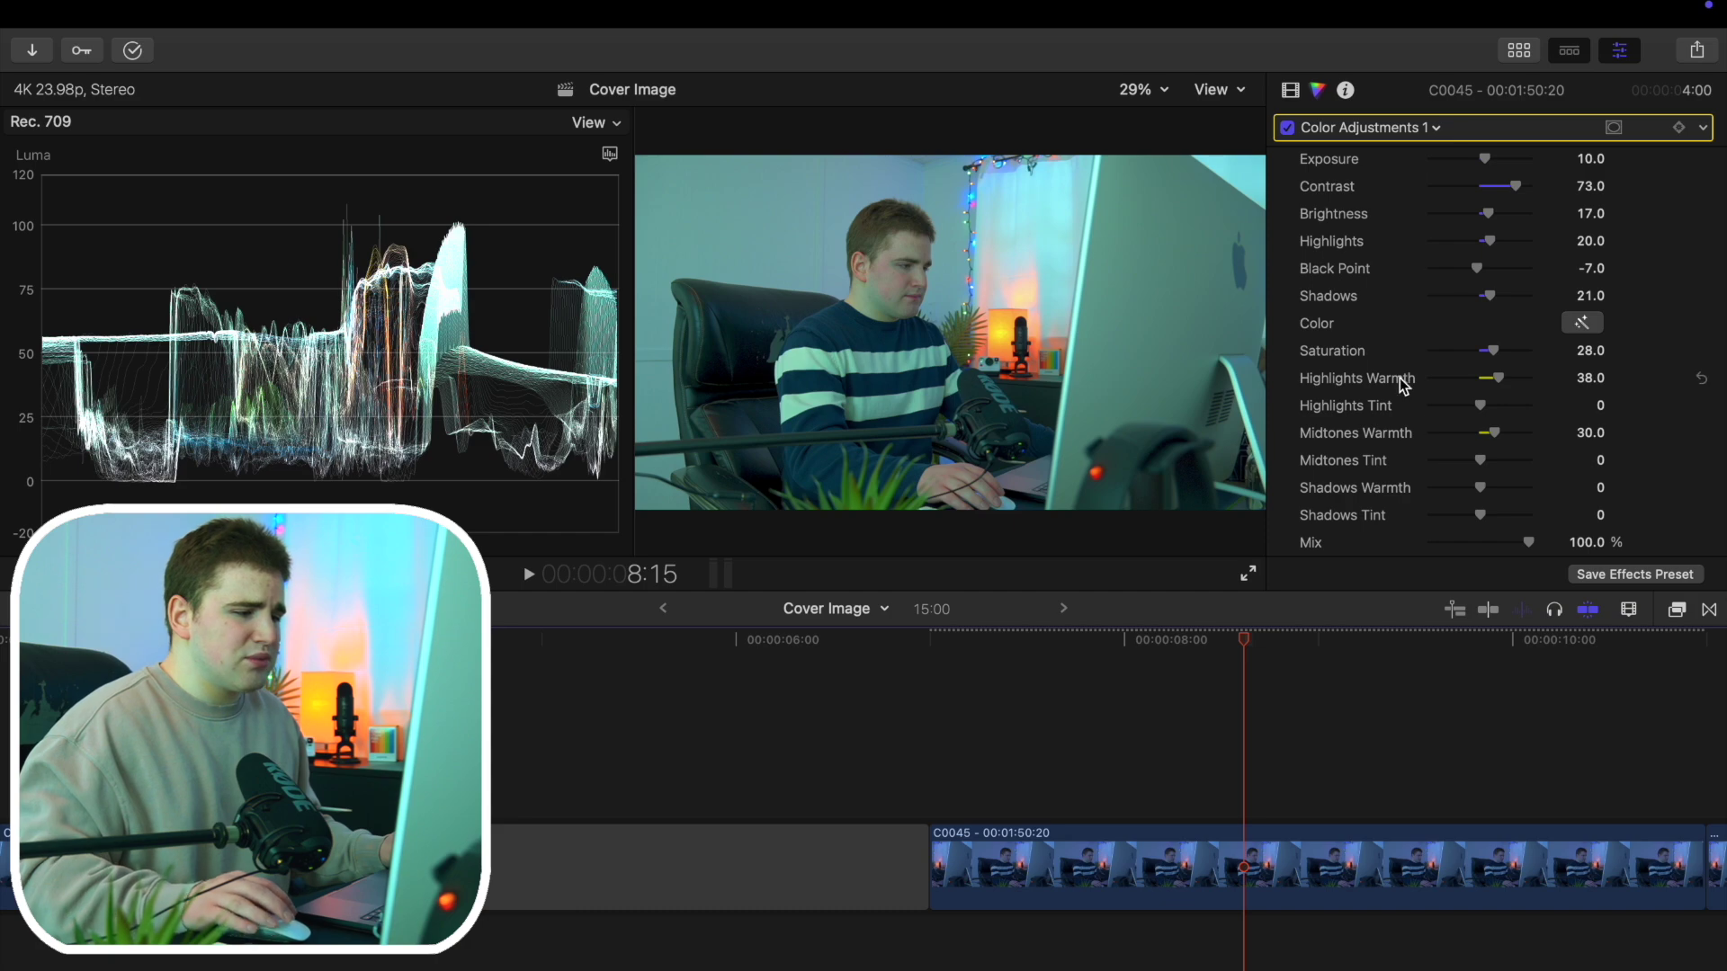
scroll(1404, 386, "down", 1)
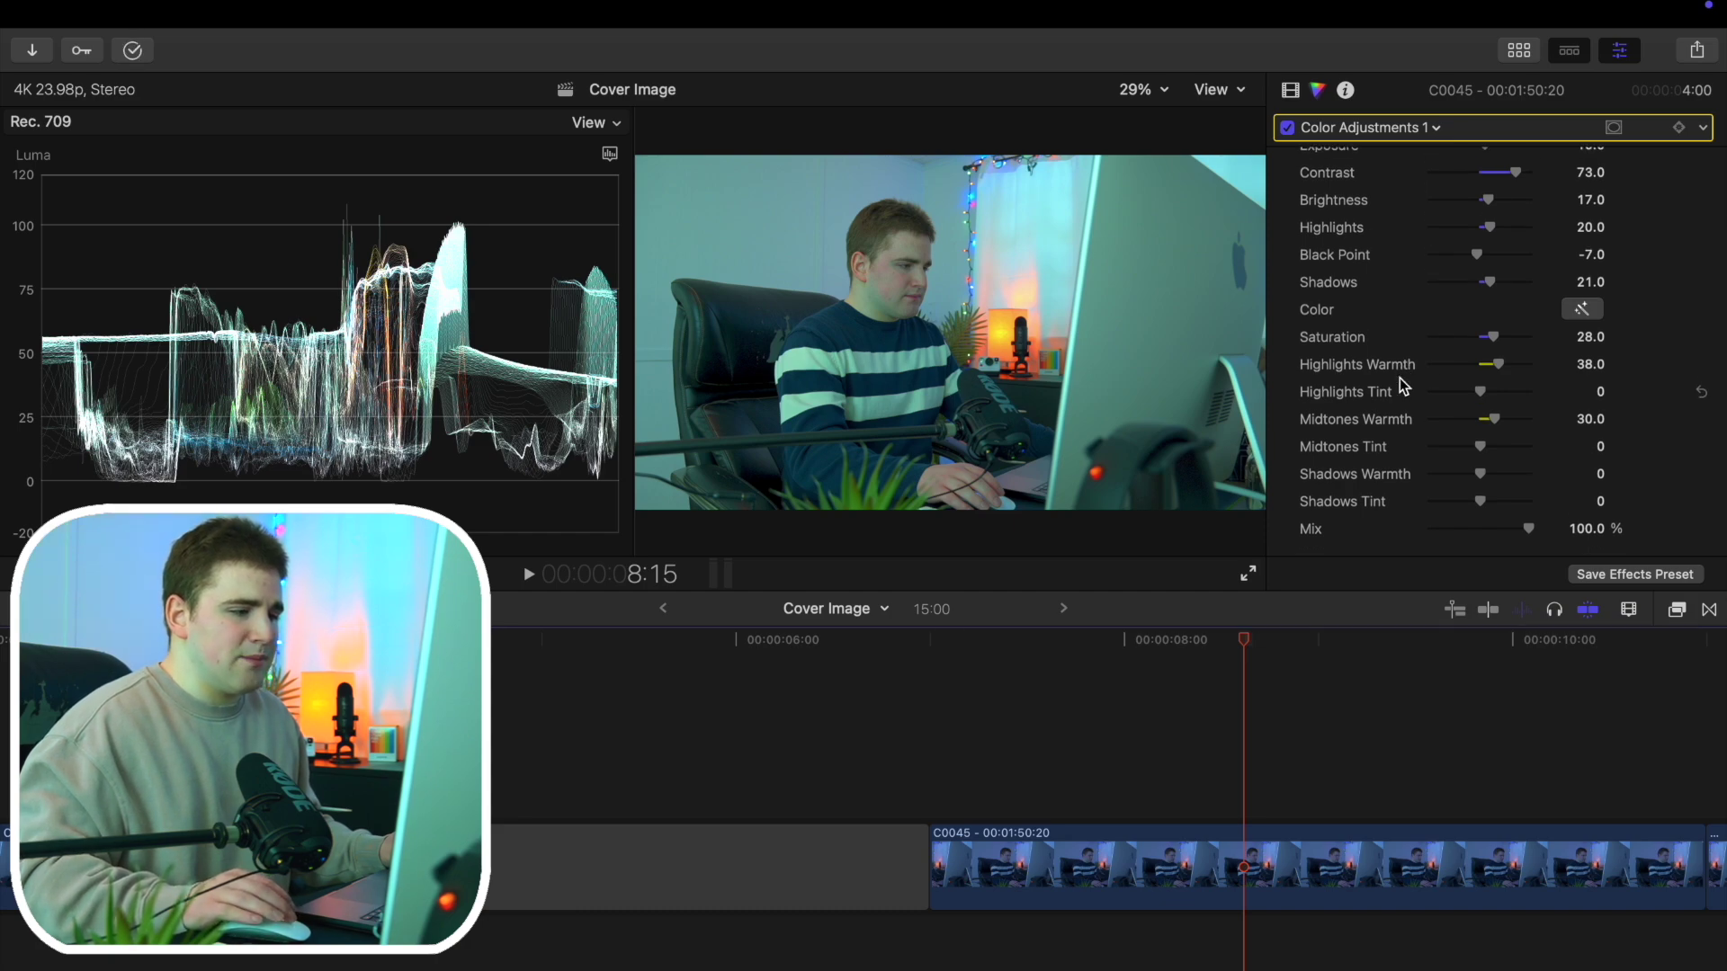
scroll(1404, 387, "up", 3)
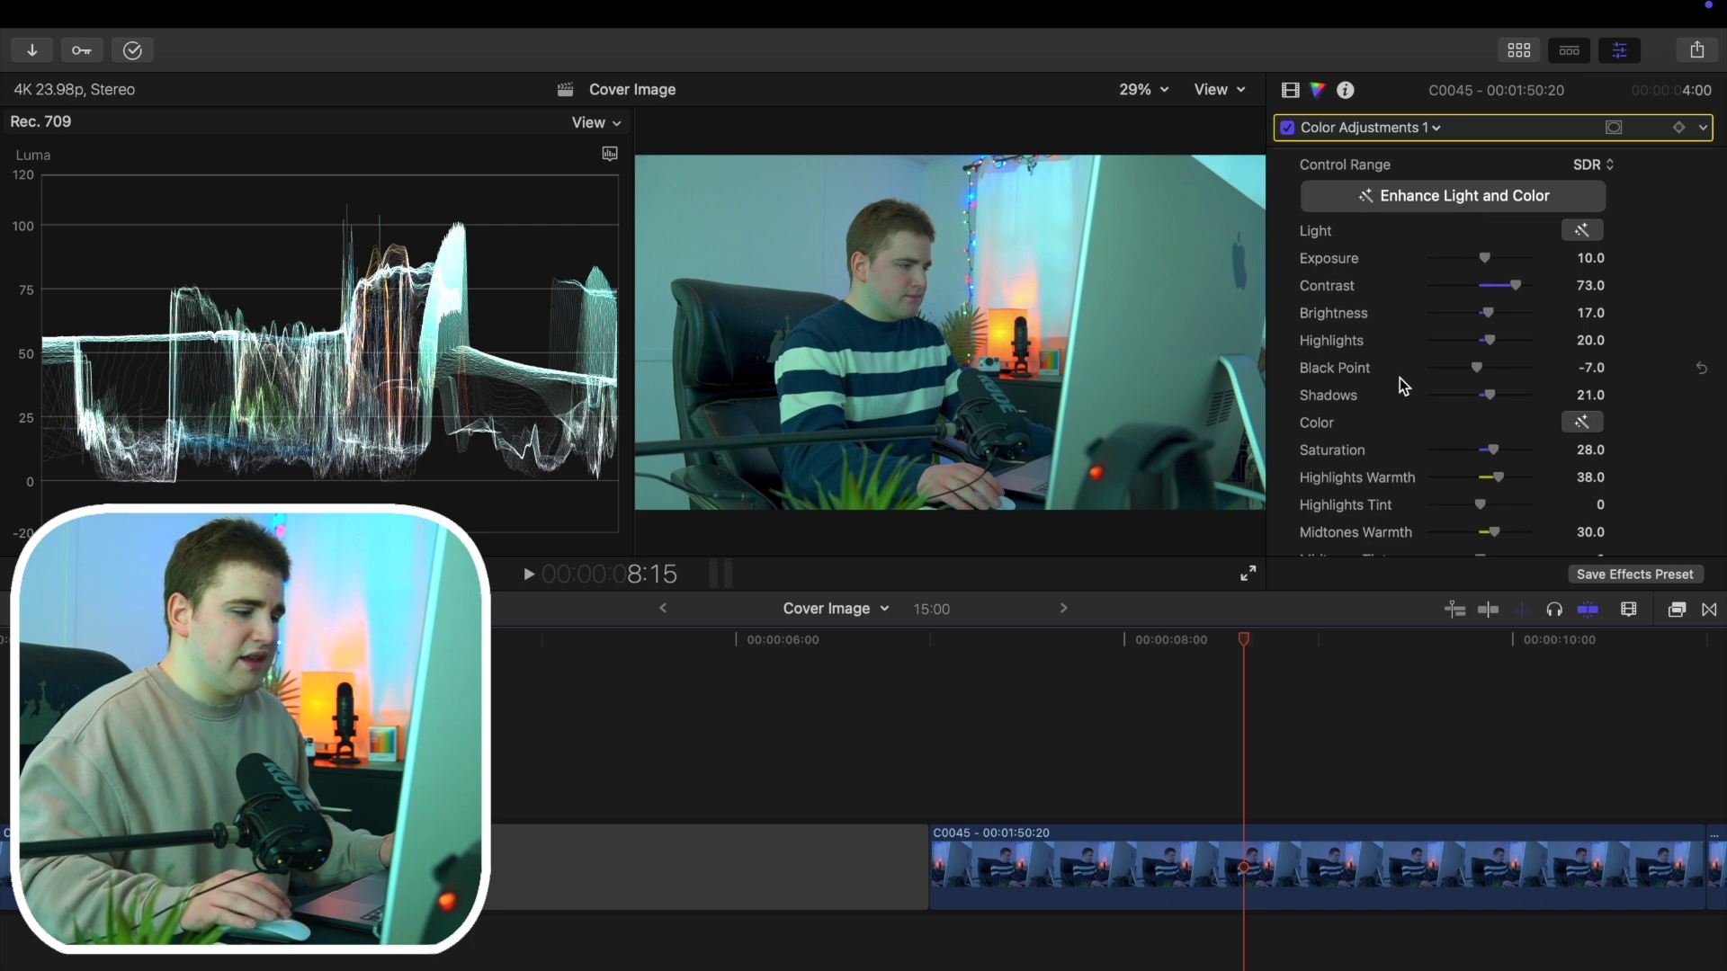
At 7:20, add a Color Curves correction and shape its luma curve into a gentle S with lowered shadows and raised highlights
left_click(1094, 734)
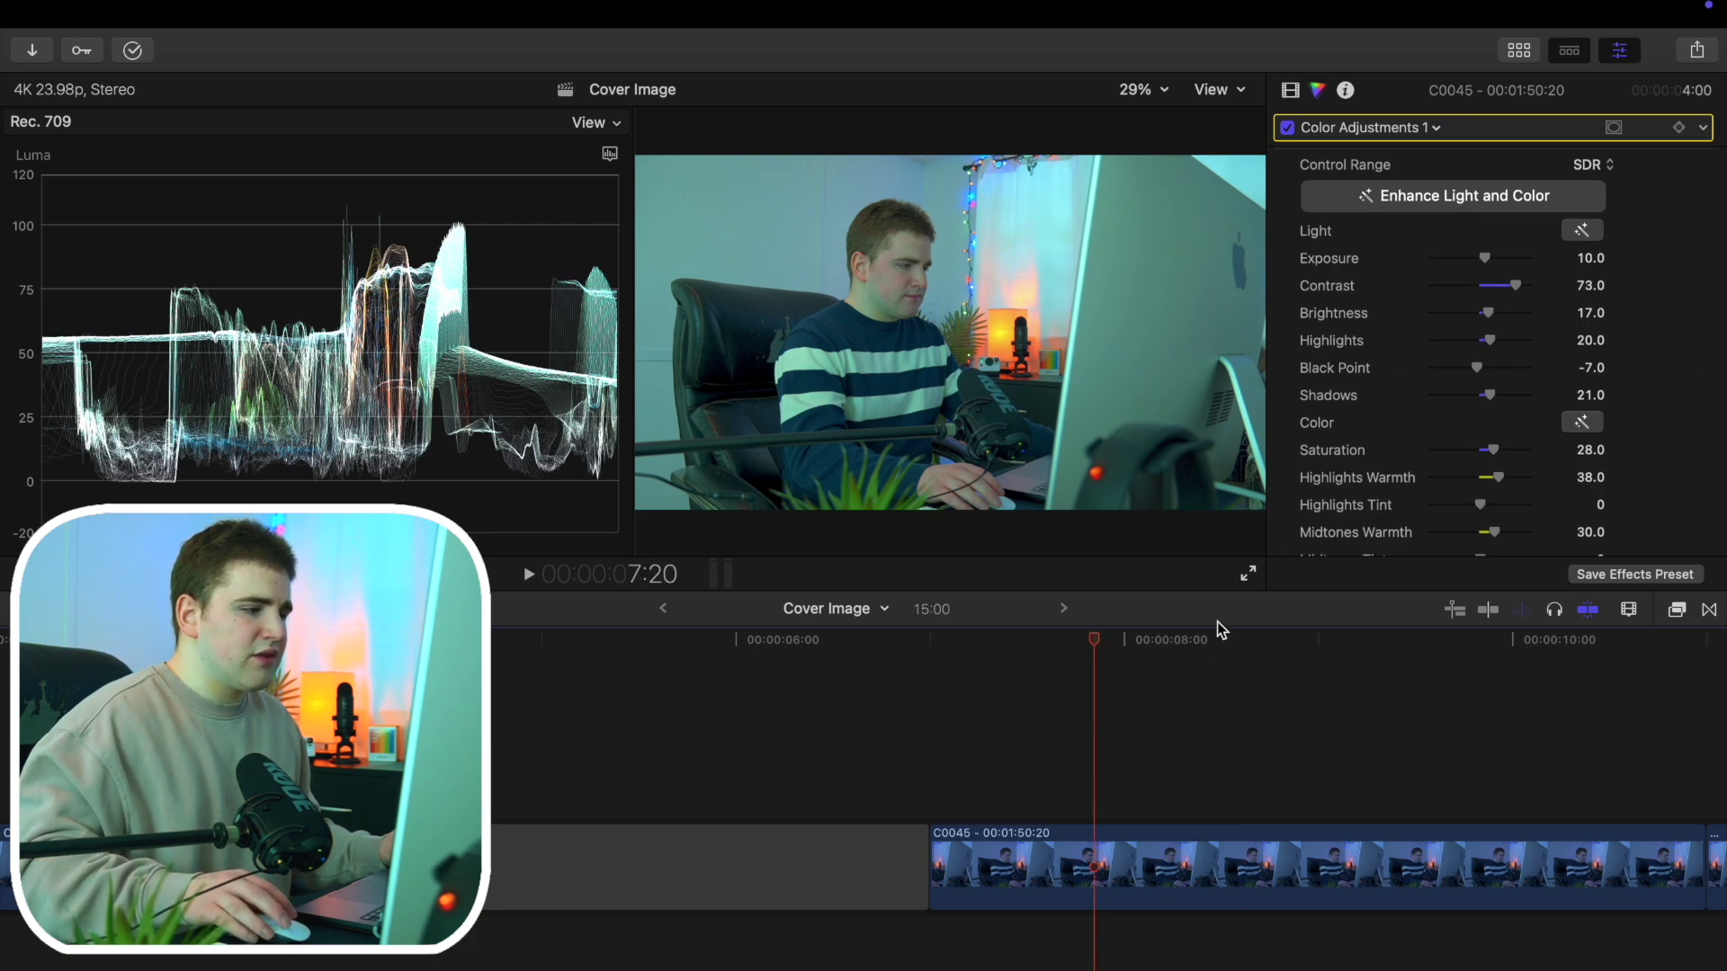
left_click(1369, 132)
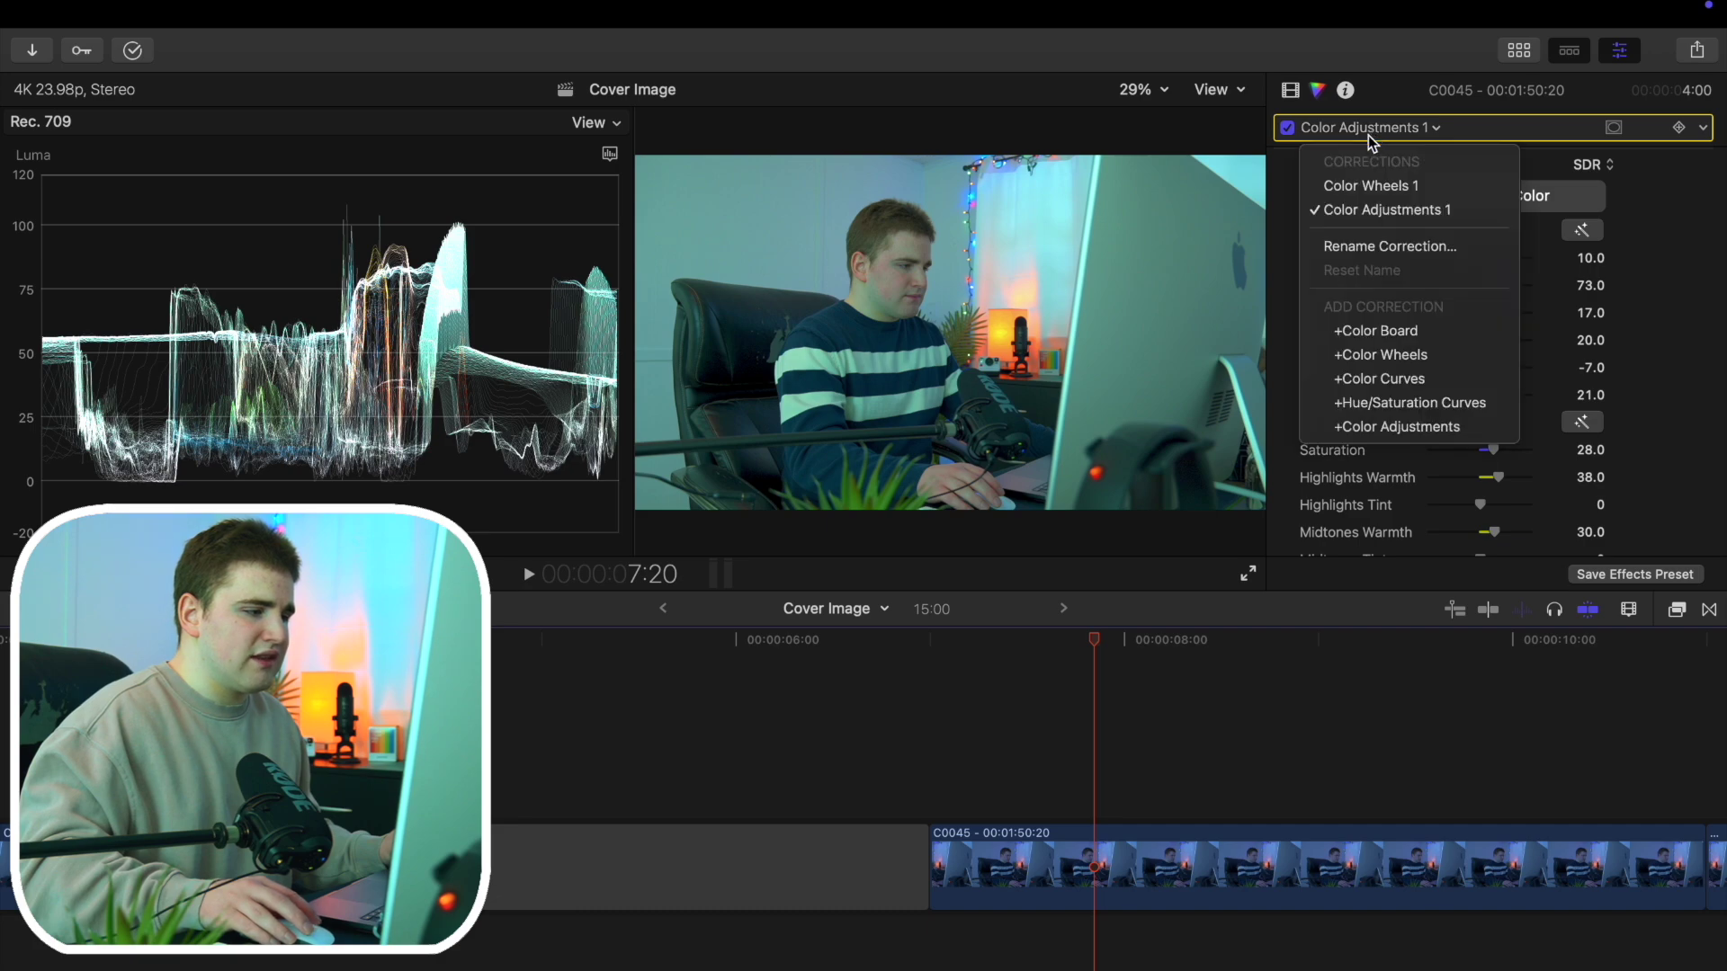
left_click(1360, 381)
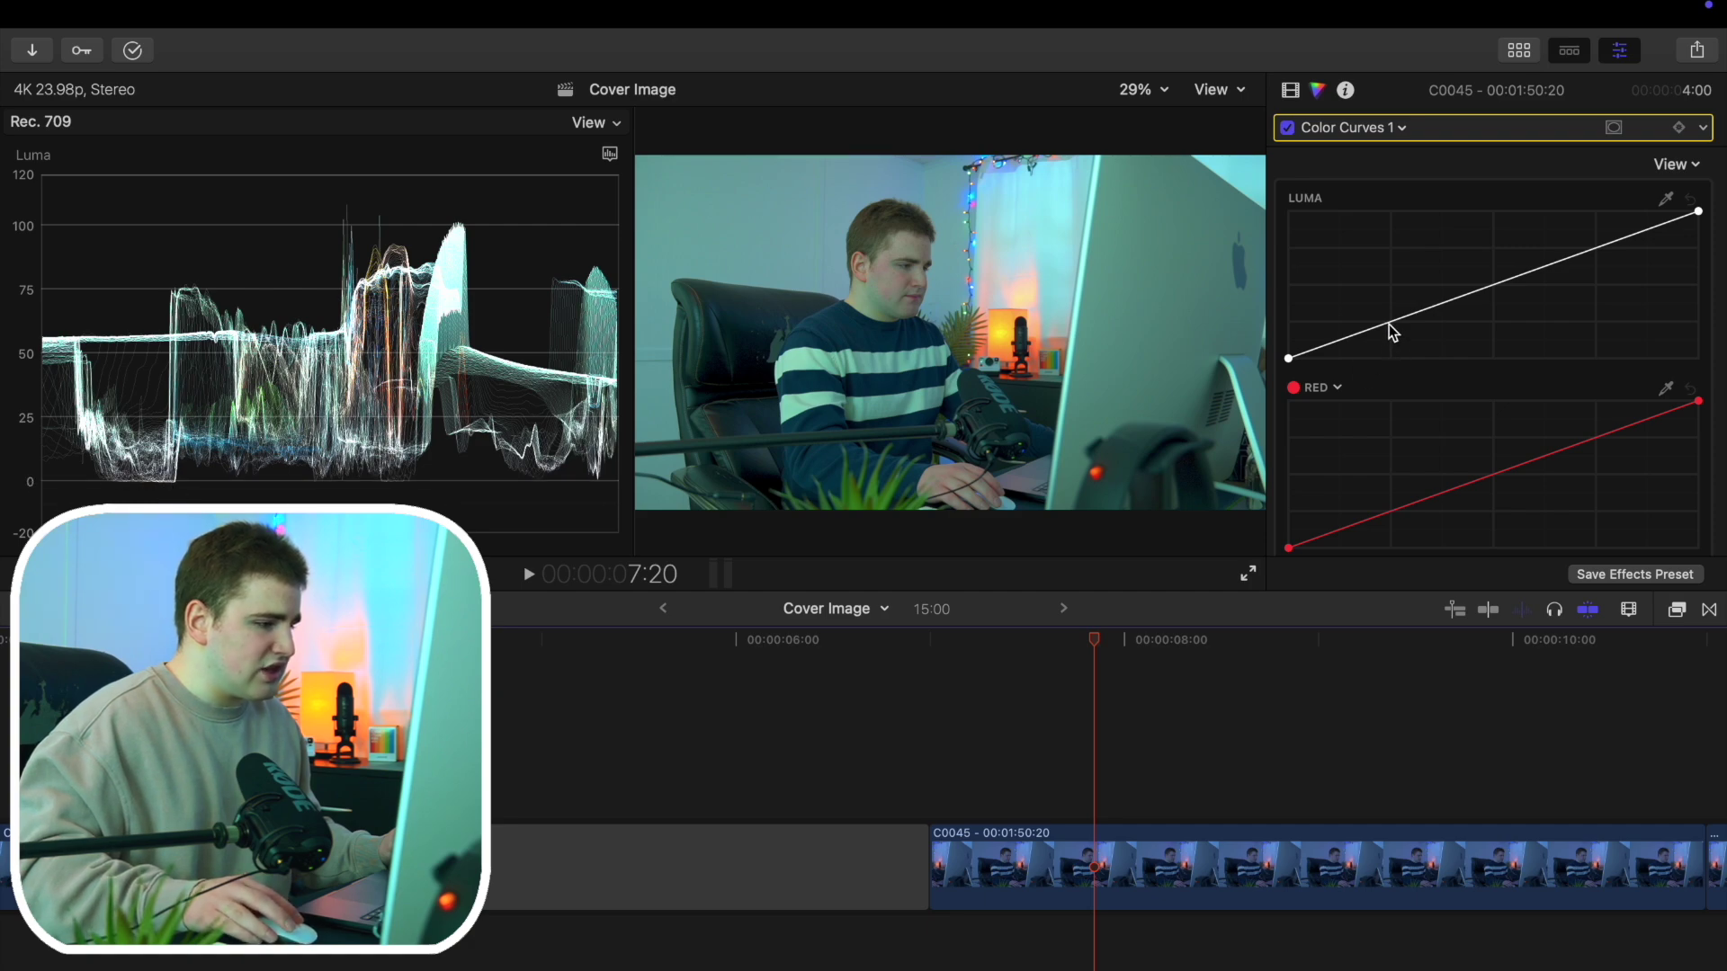
left_click_drag(1389, 325, 1392, 335)
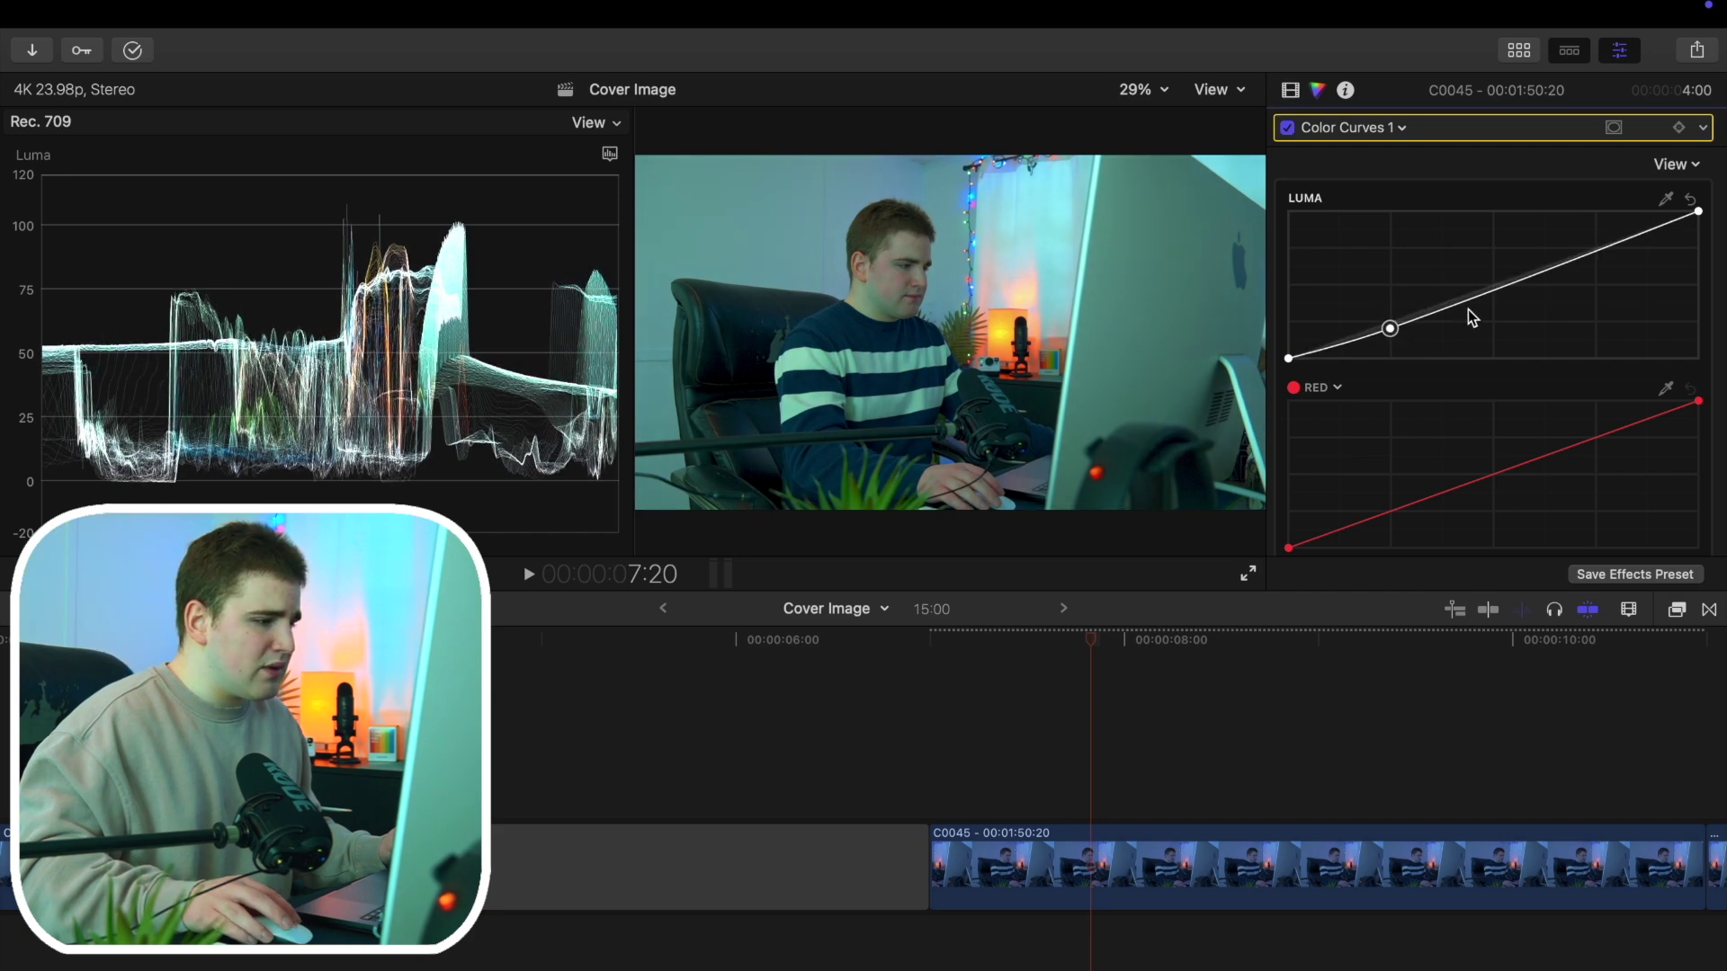
left_click(1492, 291)
left_click_drag(1493, 295, 1491, 288)
left_click_drag(1598, 247, 1596, 239)
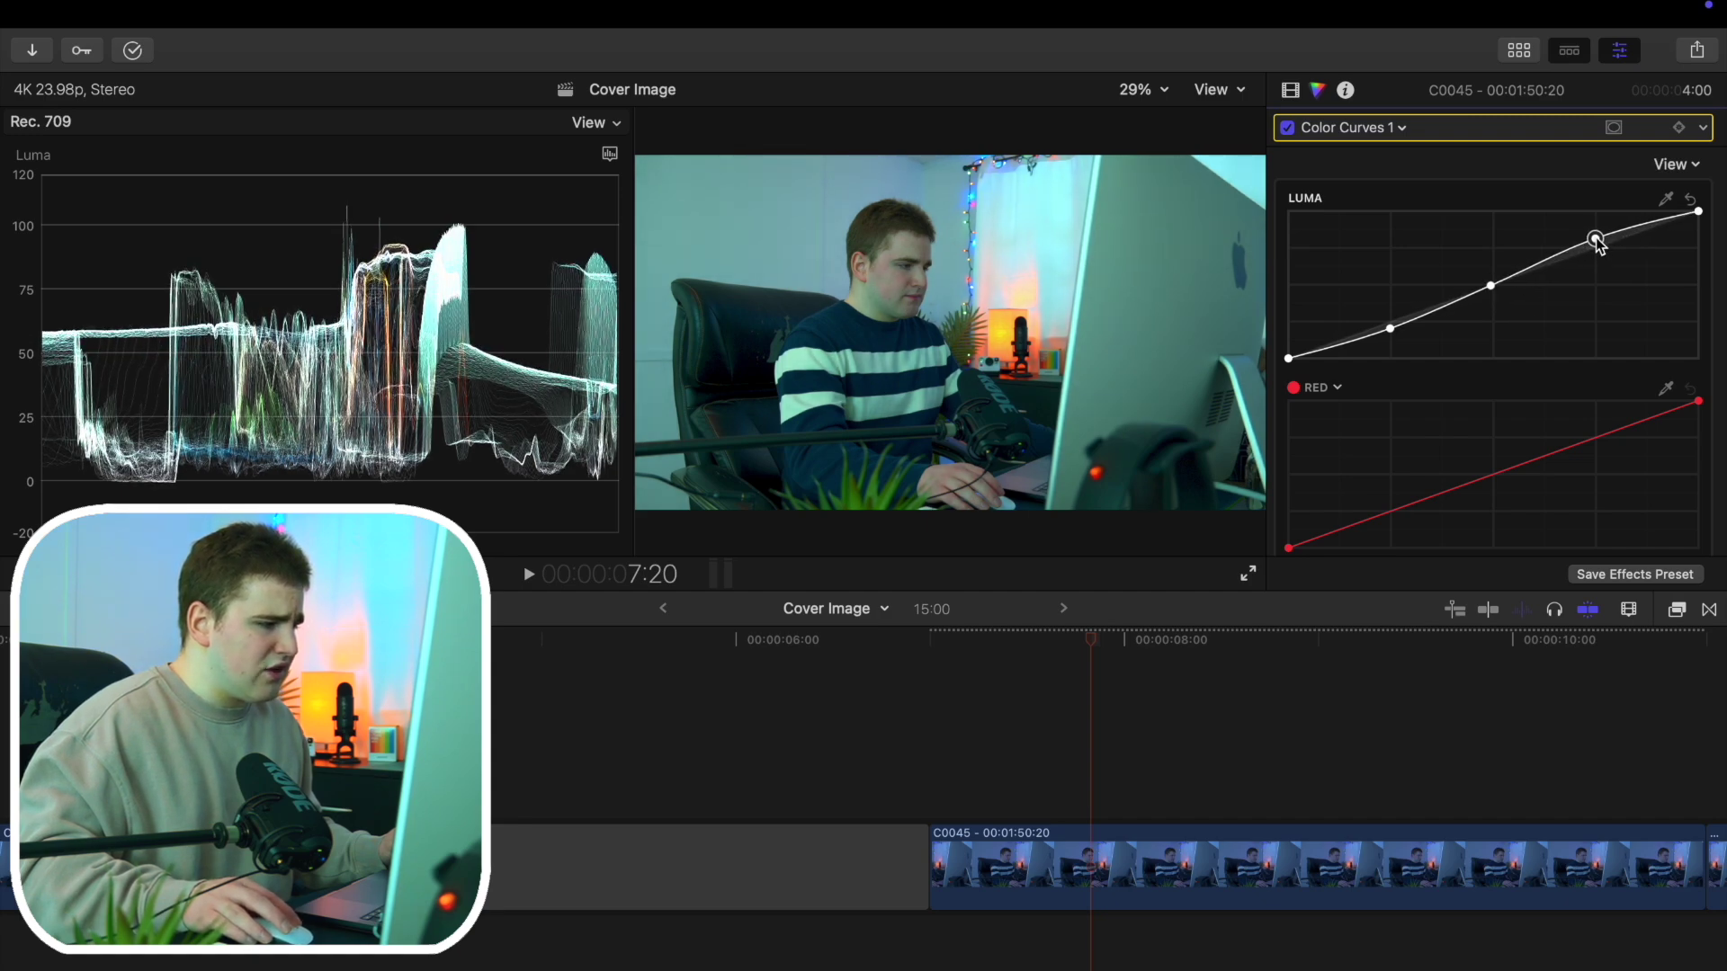
Compare the image with the Color Curves correction off and on, and fine-tune the shadow point of the luma curve
left_click(1286, 131)
left_click(1286, 131)
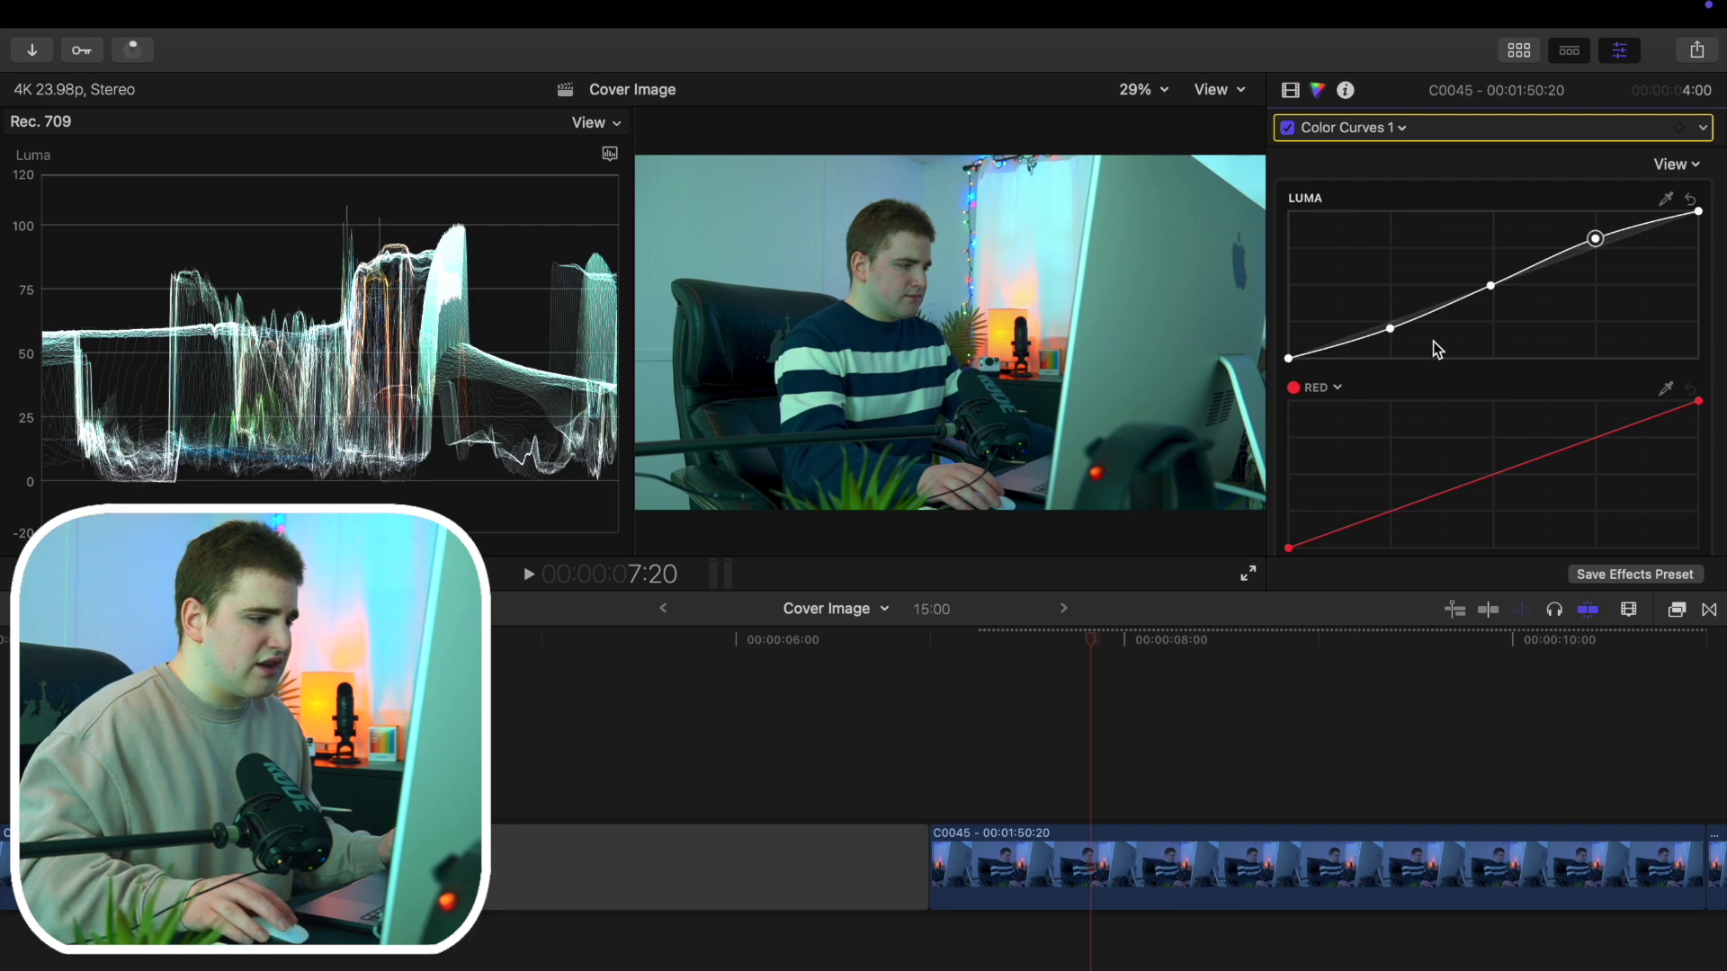
left_click(1392, 329)
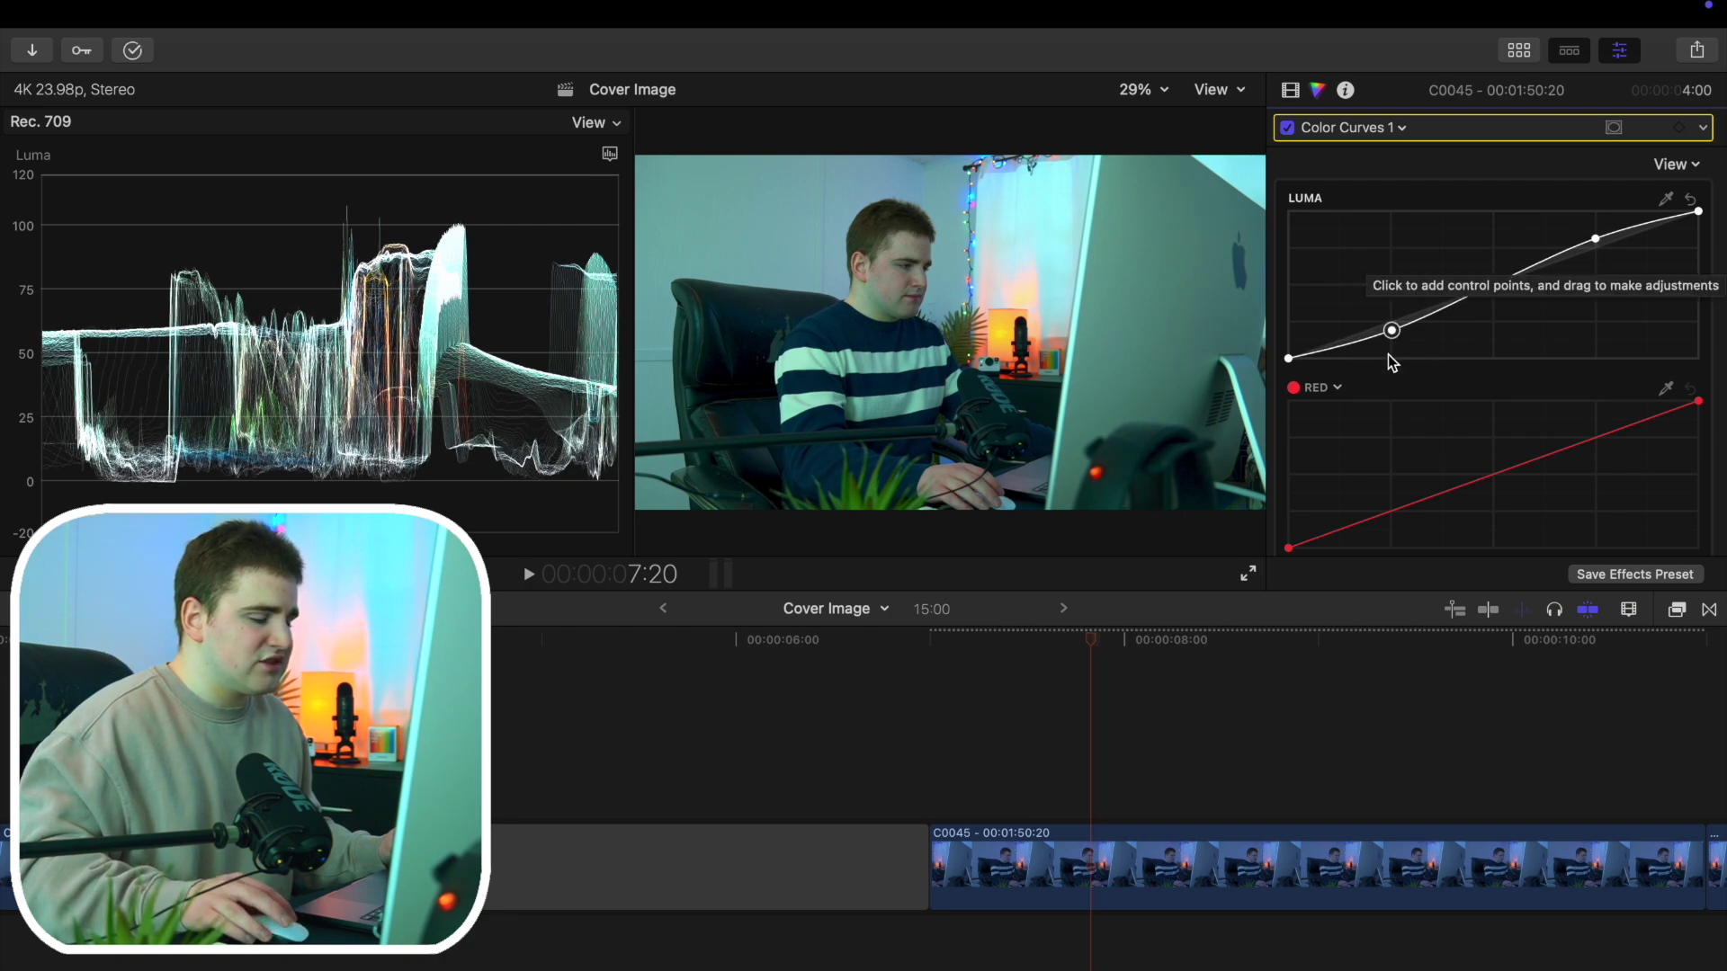
left_click(1490, 285)
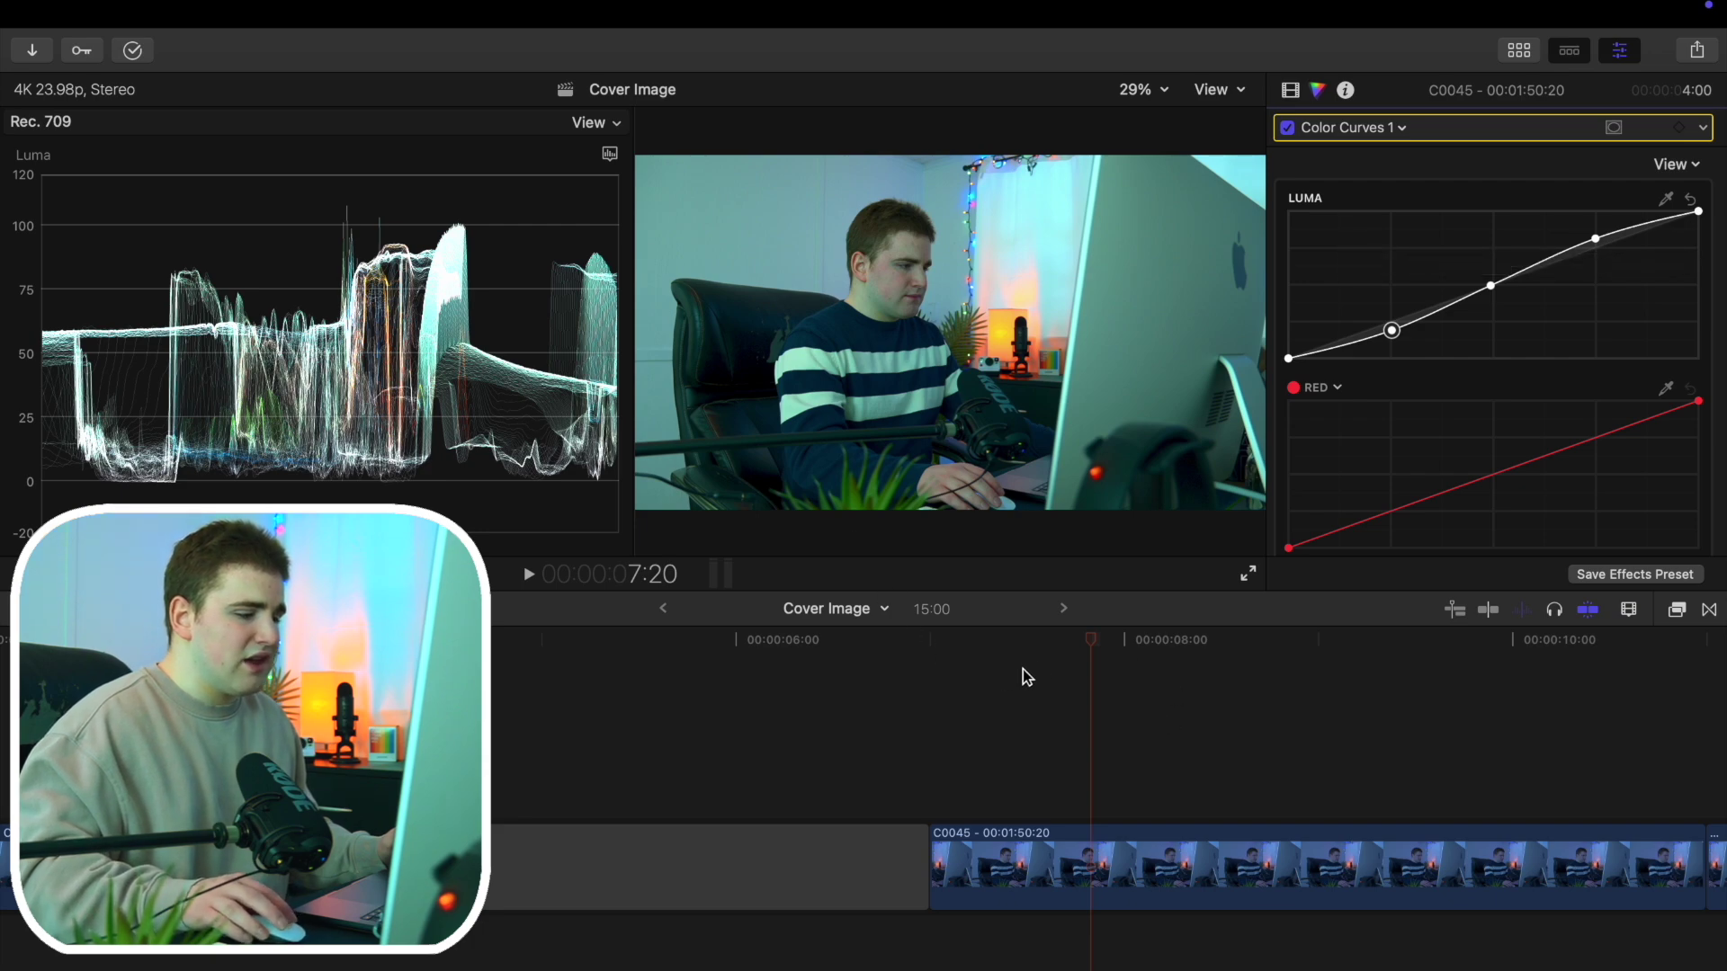
Apply the Custom LUT effect from the Color category to the desk-scene clip
left_click(1111, 645)
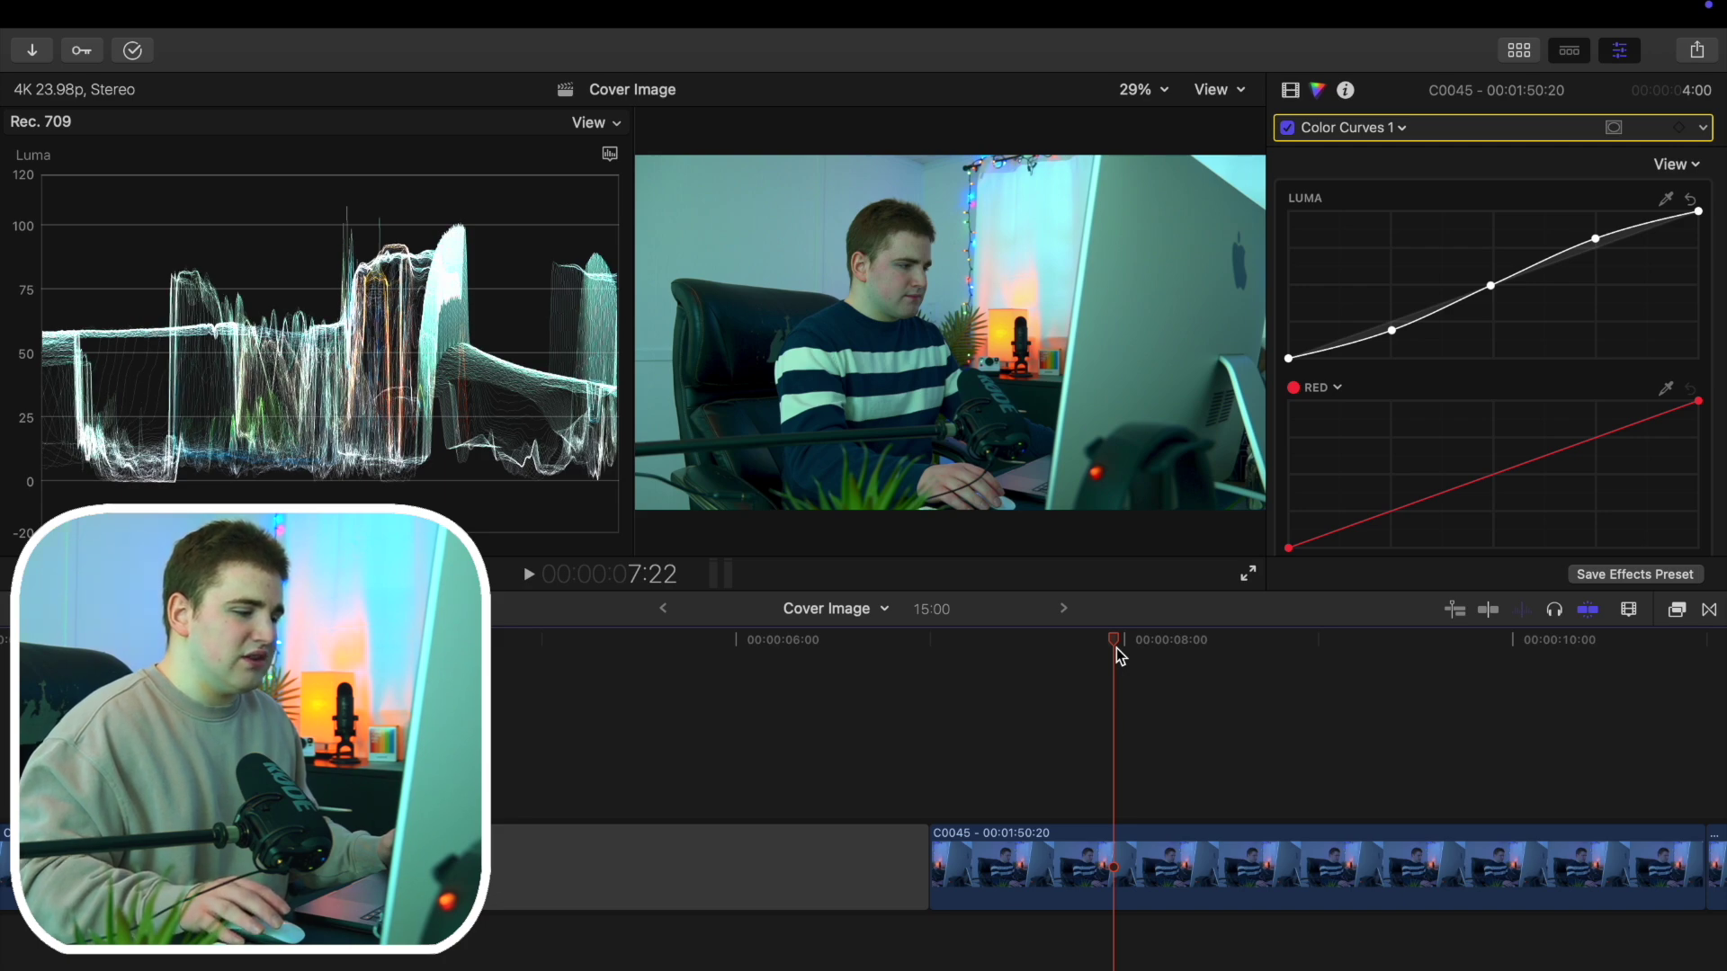
left_click(1678, 615)
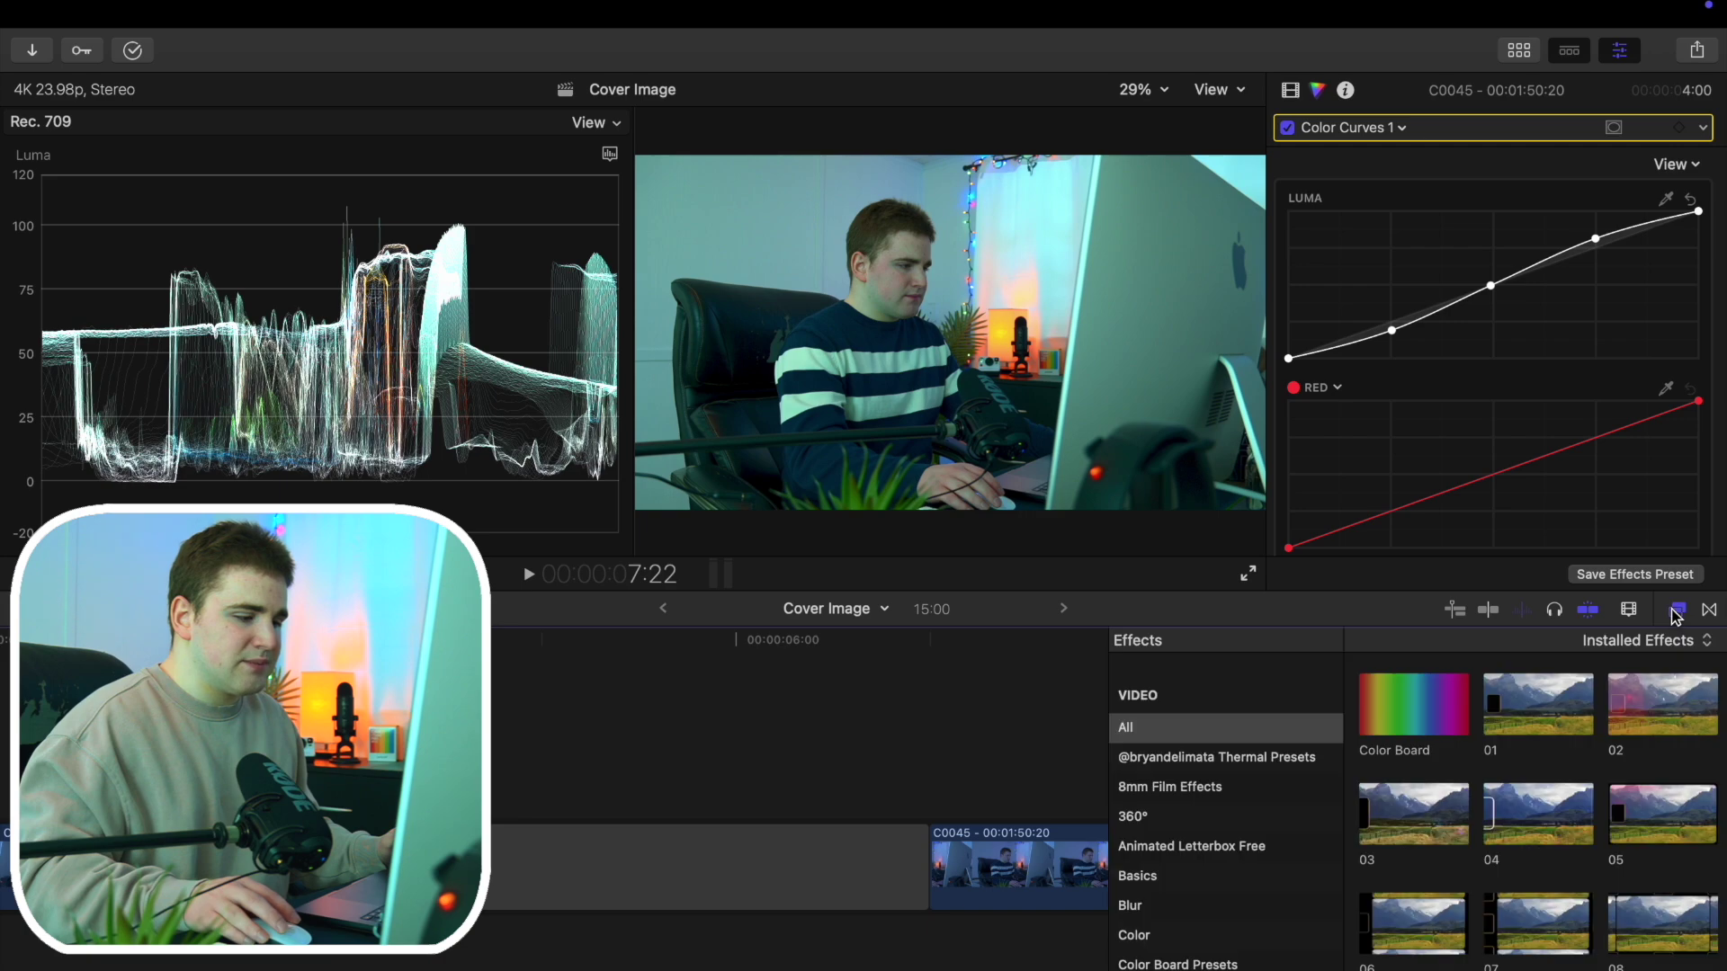
left_click(1181, 940)
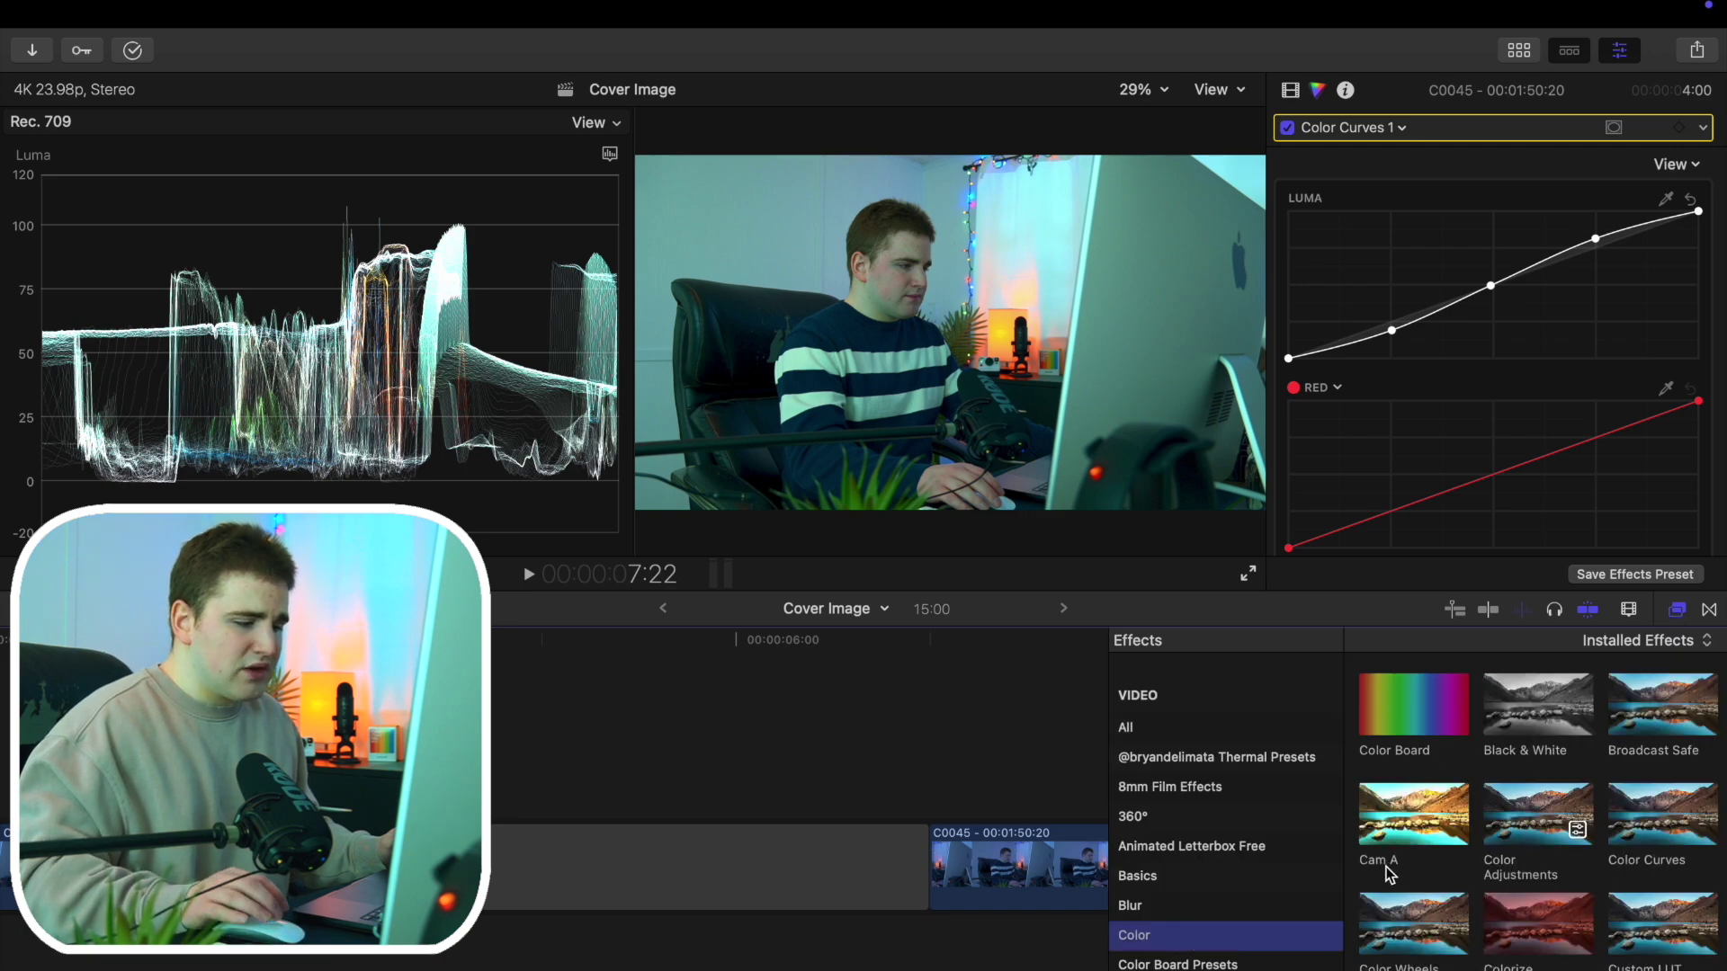
scroll(1389, 872, "down", 4)
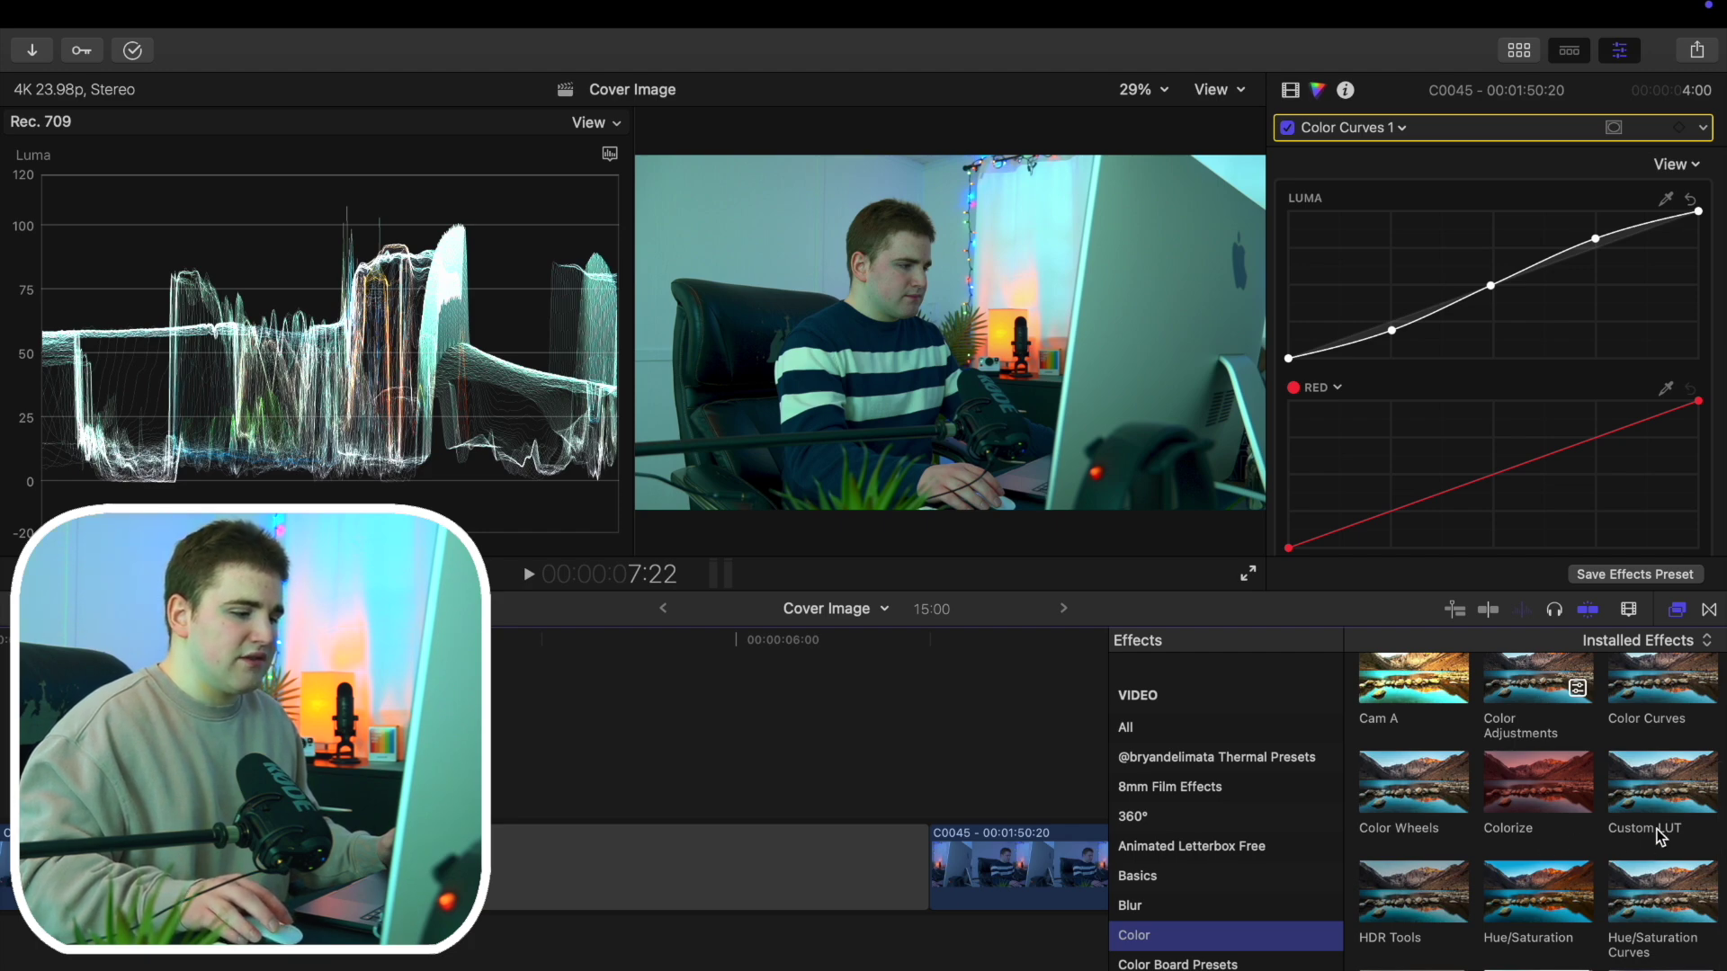
left_click_drag(1664, 796, 1034, 868)
left_click(1675, 610)
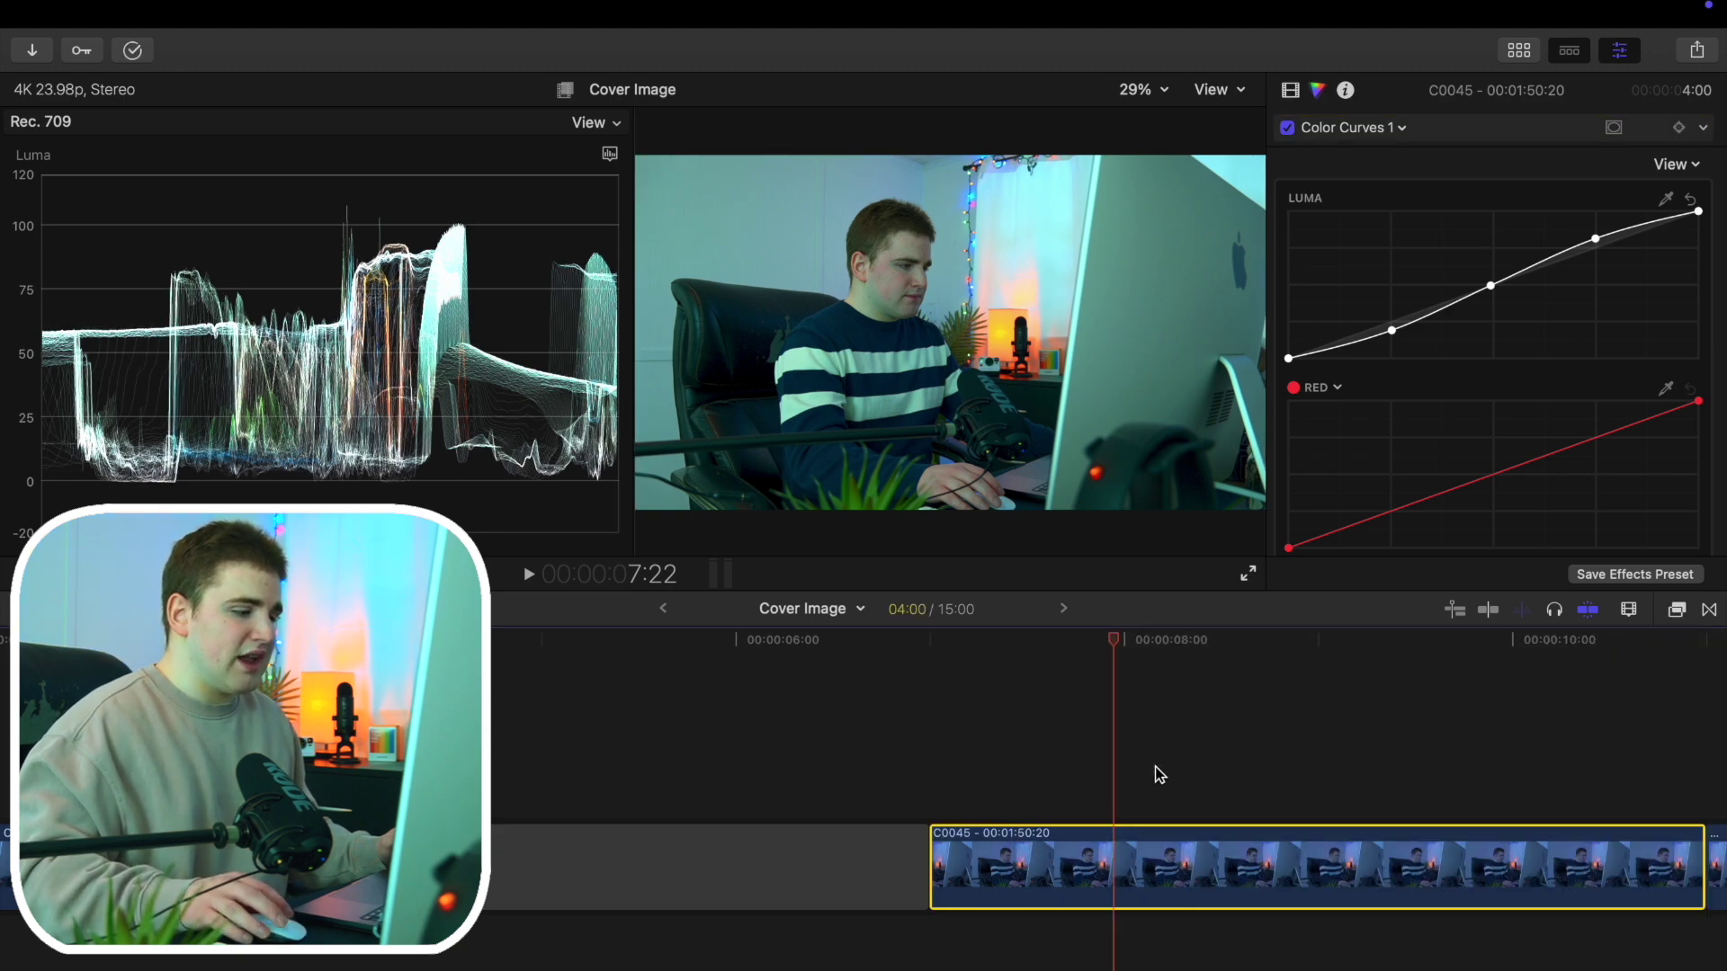
Load the Film_4 LUT from the Cinepacks folder into the clip's Custom LUT effect
left_click(1292, 91)
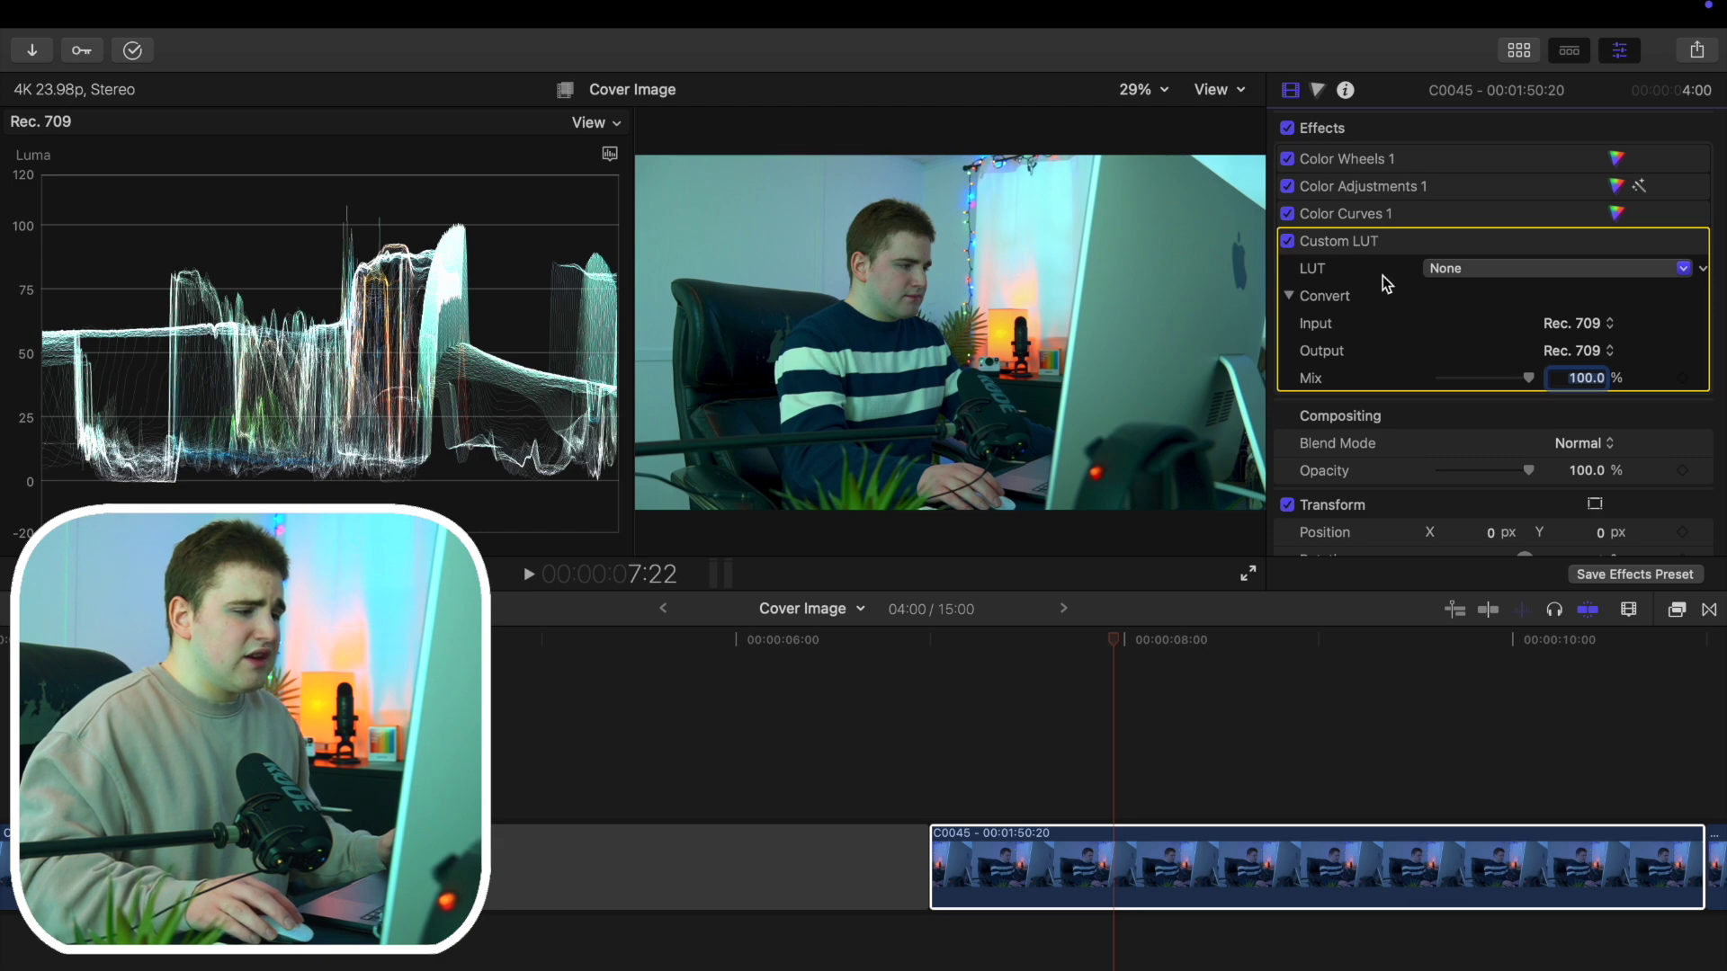
left_click(1449, 272)
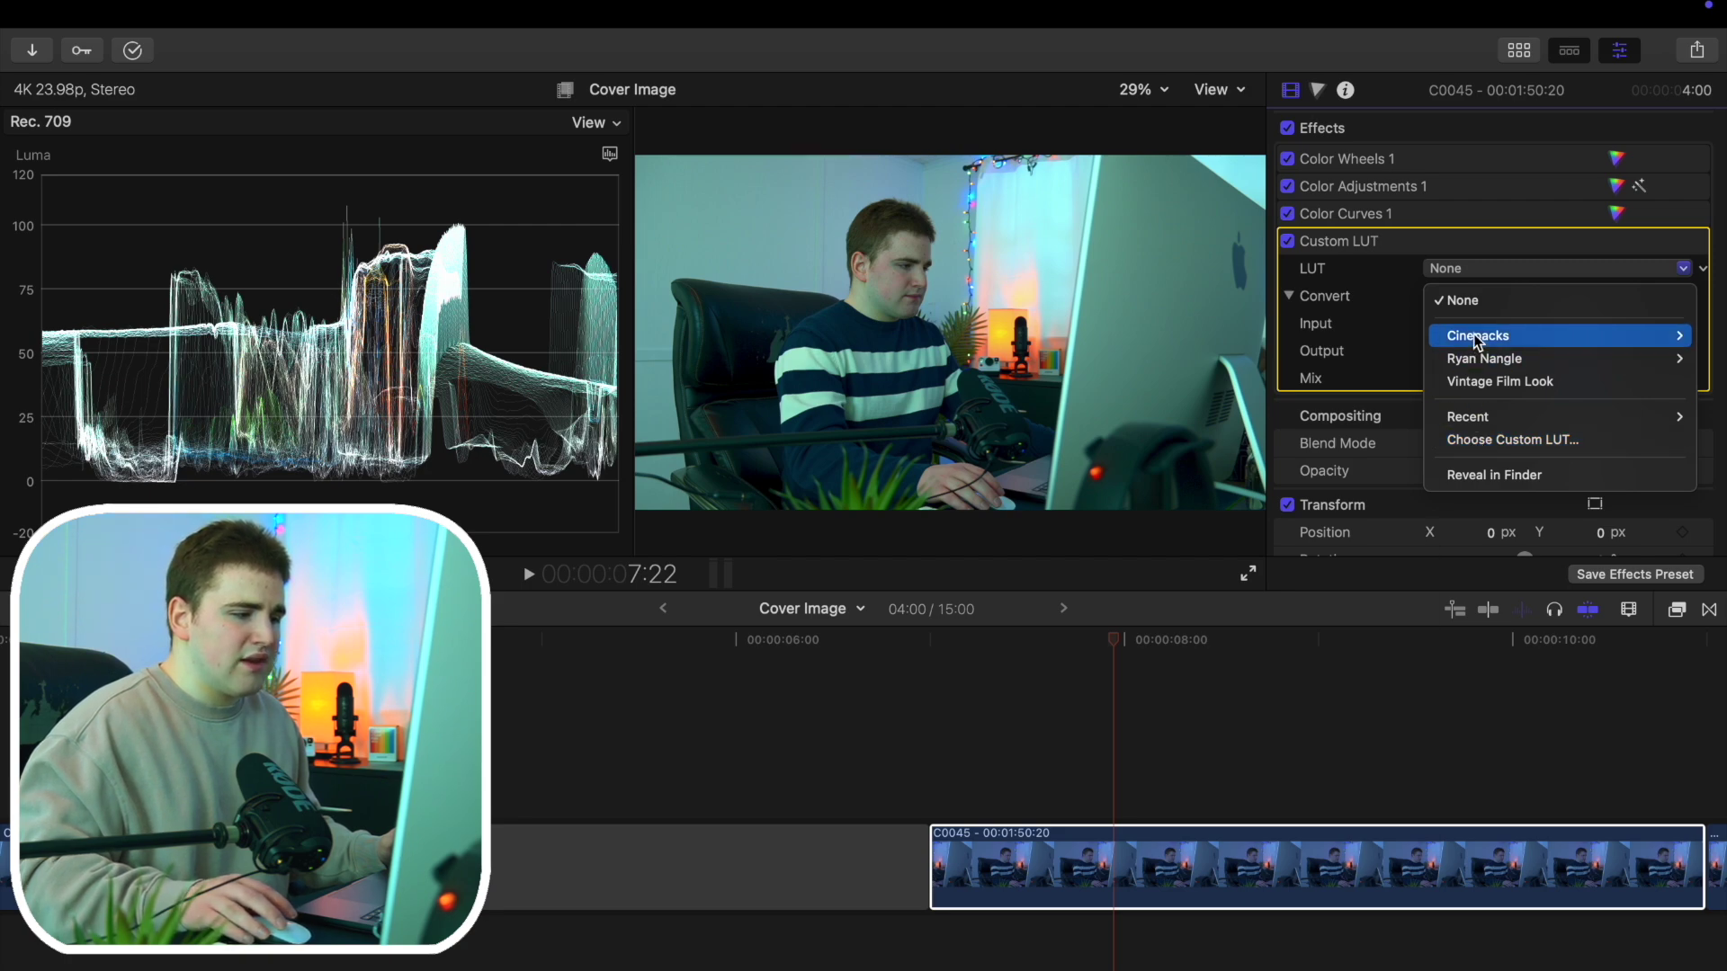
mouse_move(1477, 340)
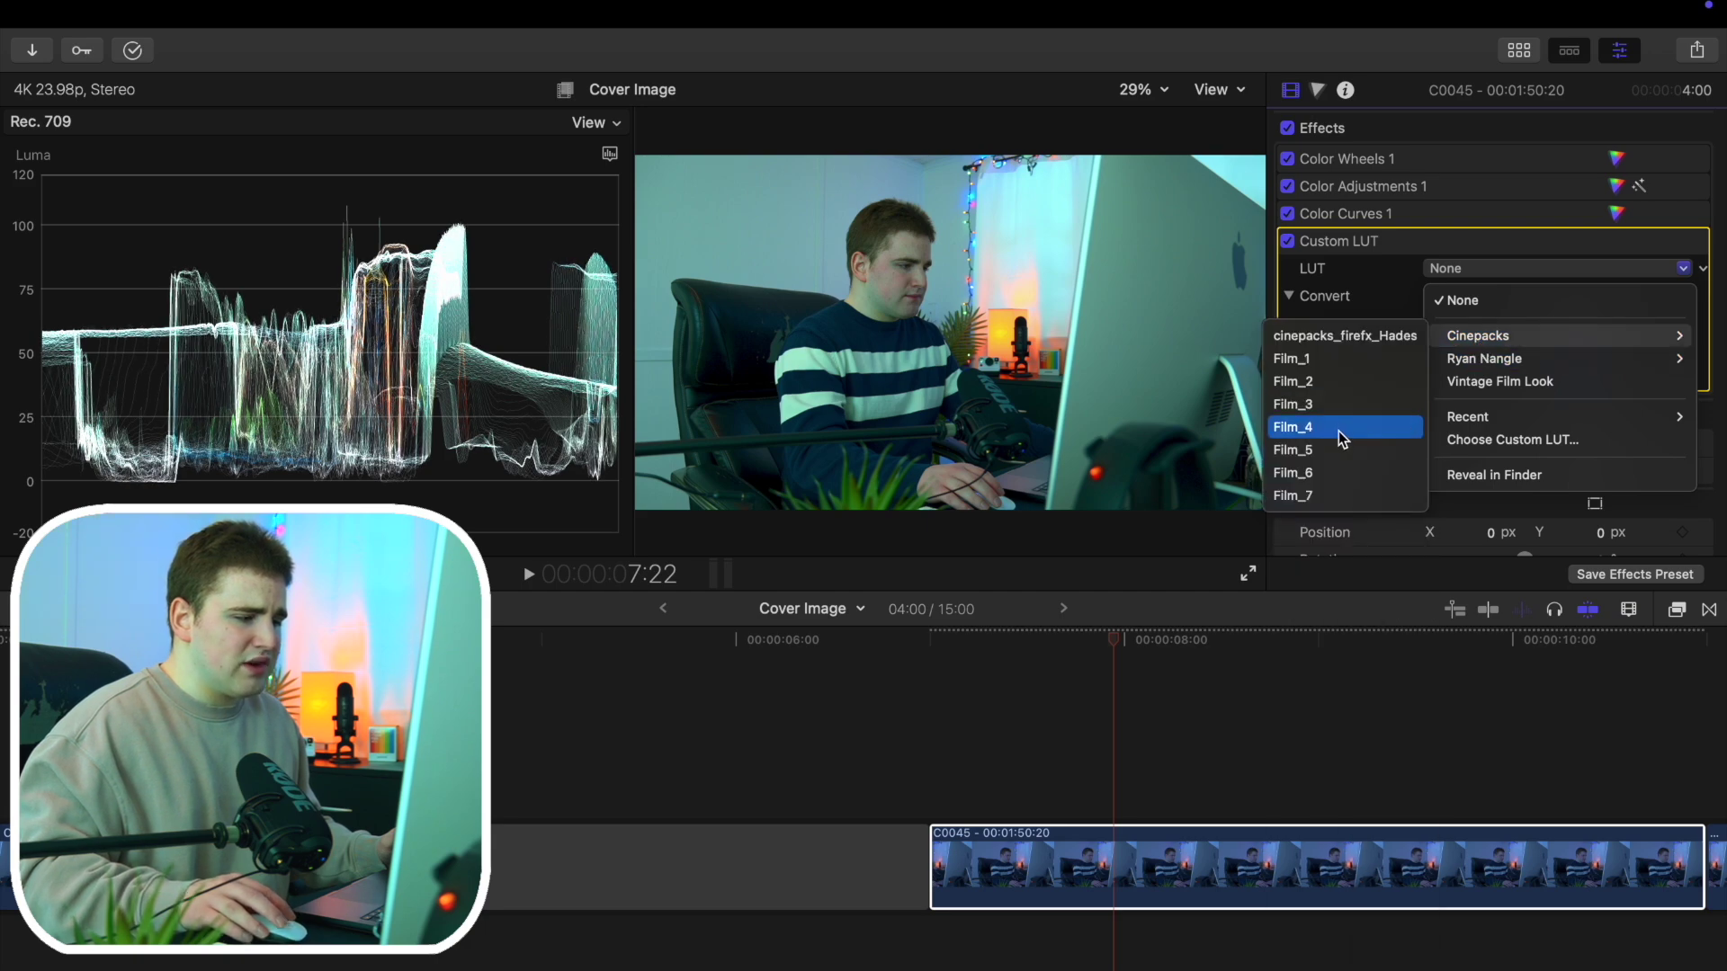
left_click(1337, 430)
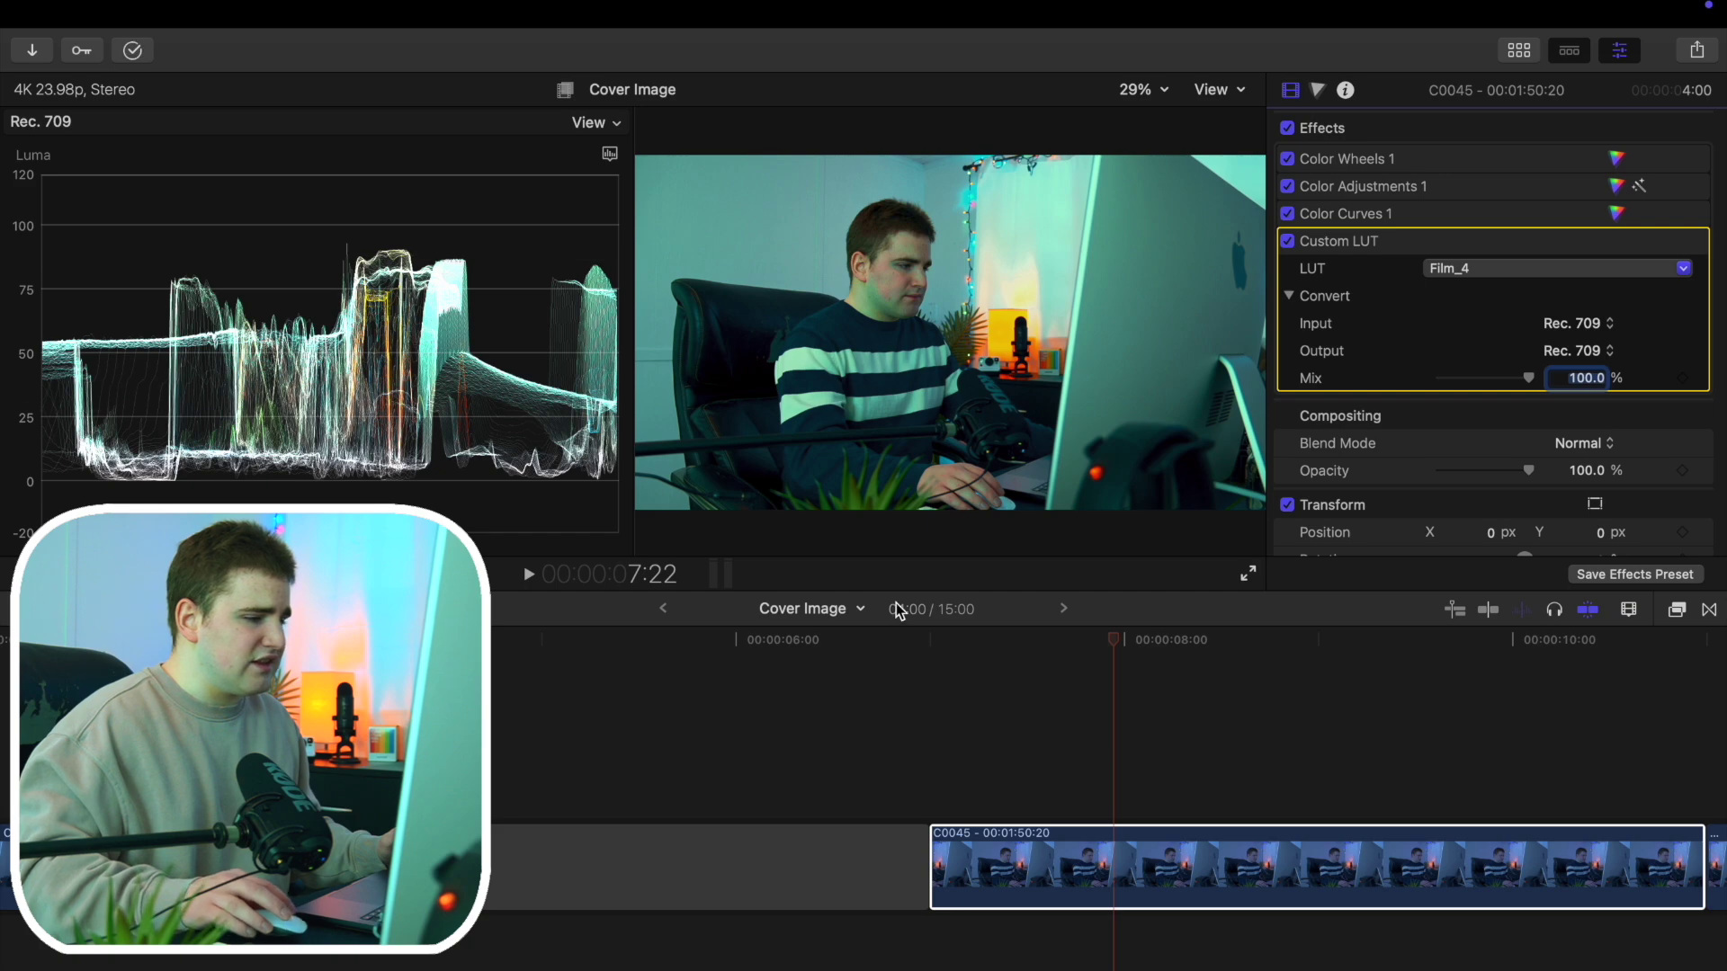
Set the Custom LUT's mix to 50% and move the playhead to 7:18 in the clip
left_click(1138, 854)
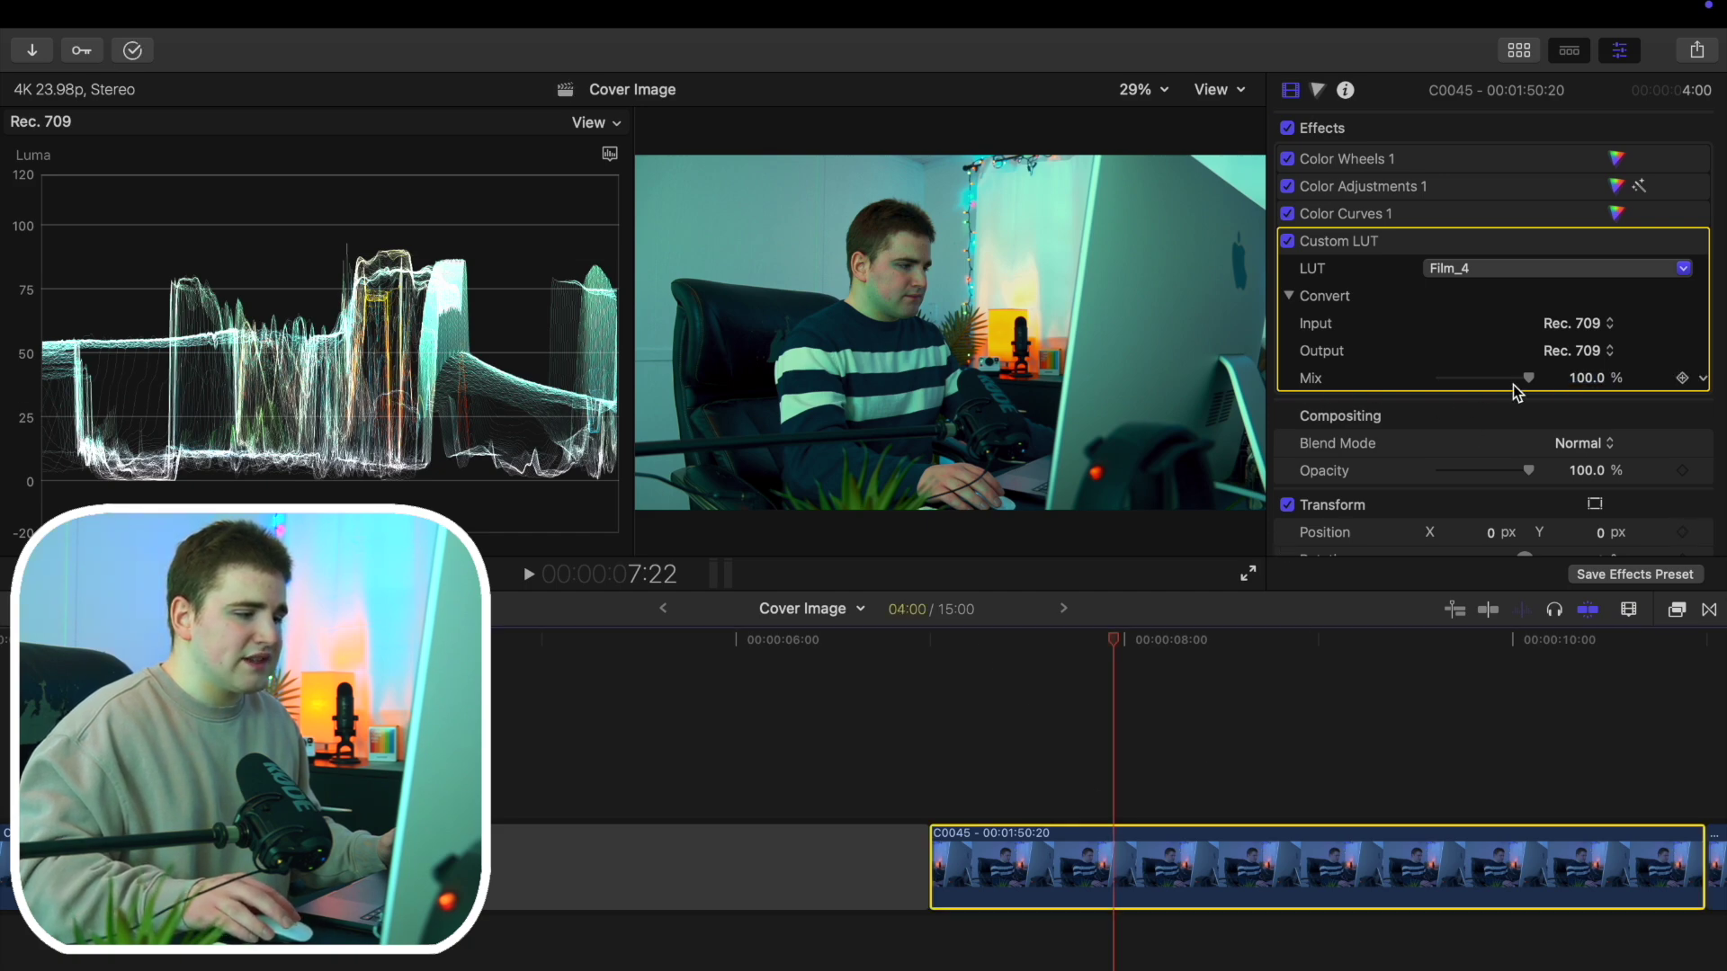
mouse_move(1531, 383)
left_mouse_down()
mouse_move(1426, 383)
mouse_move(1543, 391)
left_mouse_up()
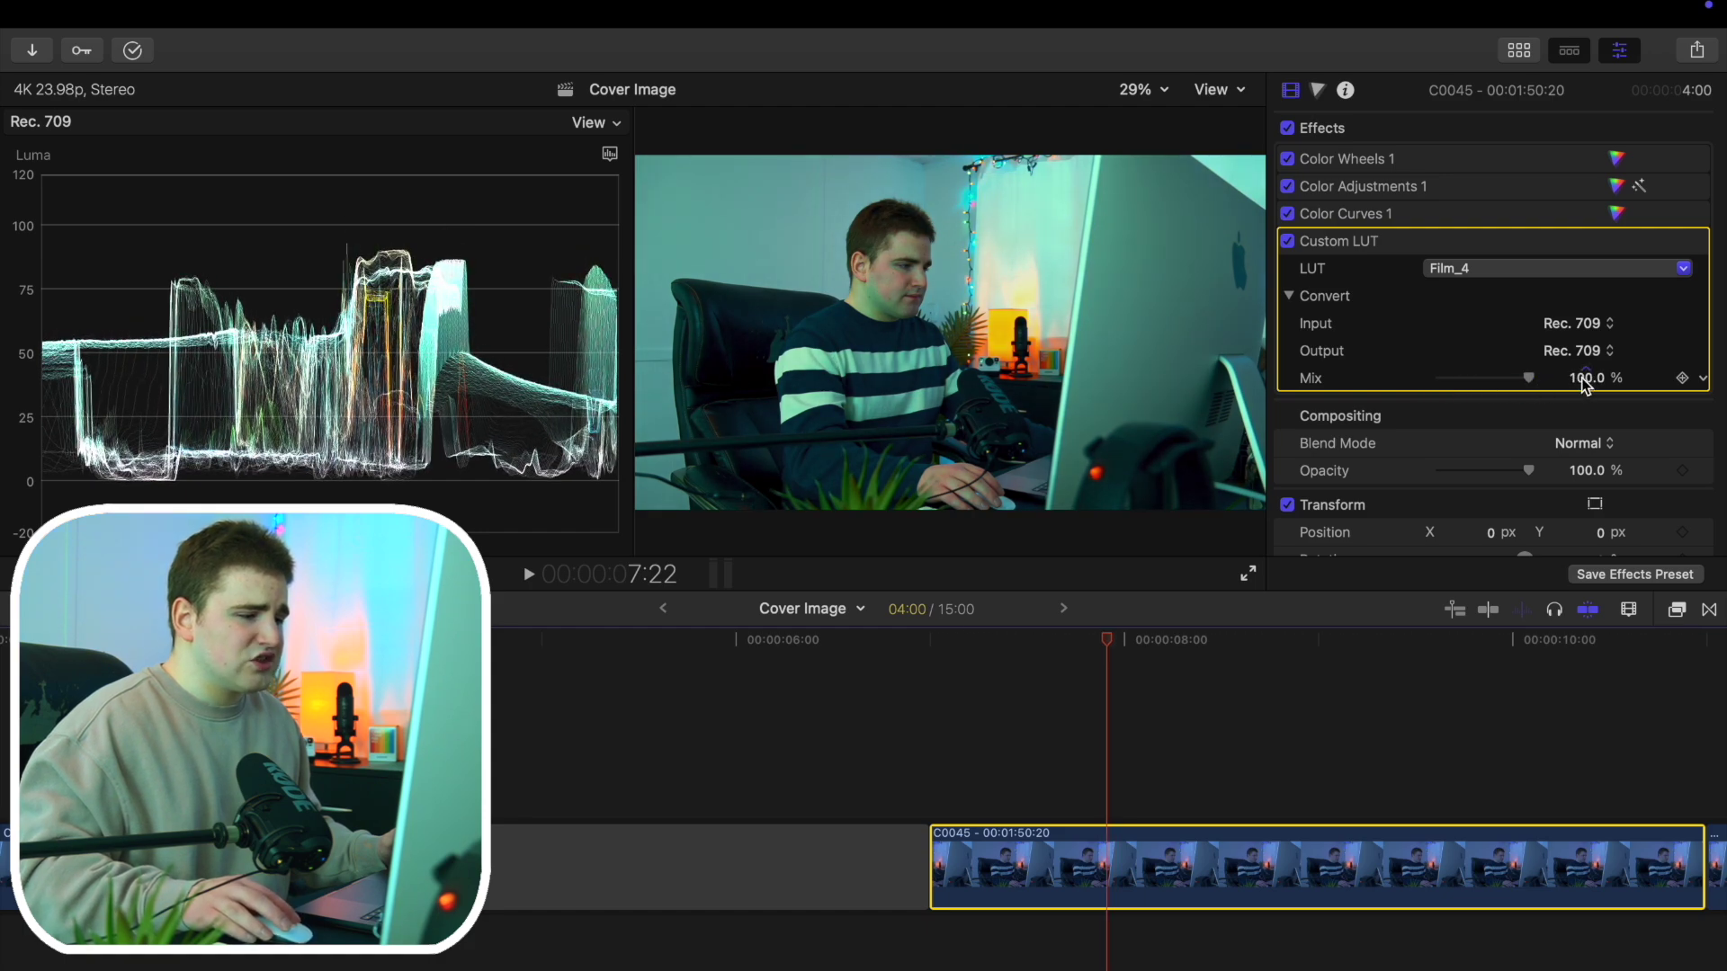
left_click(1584, 380)
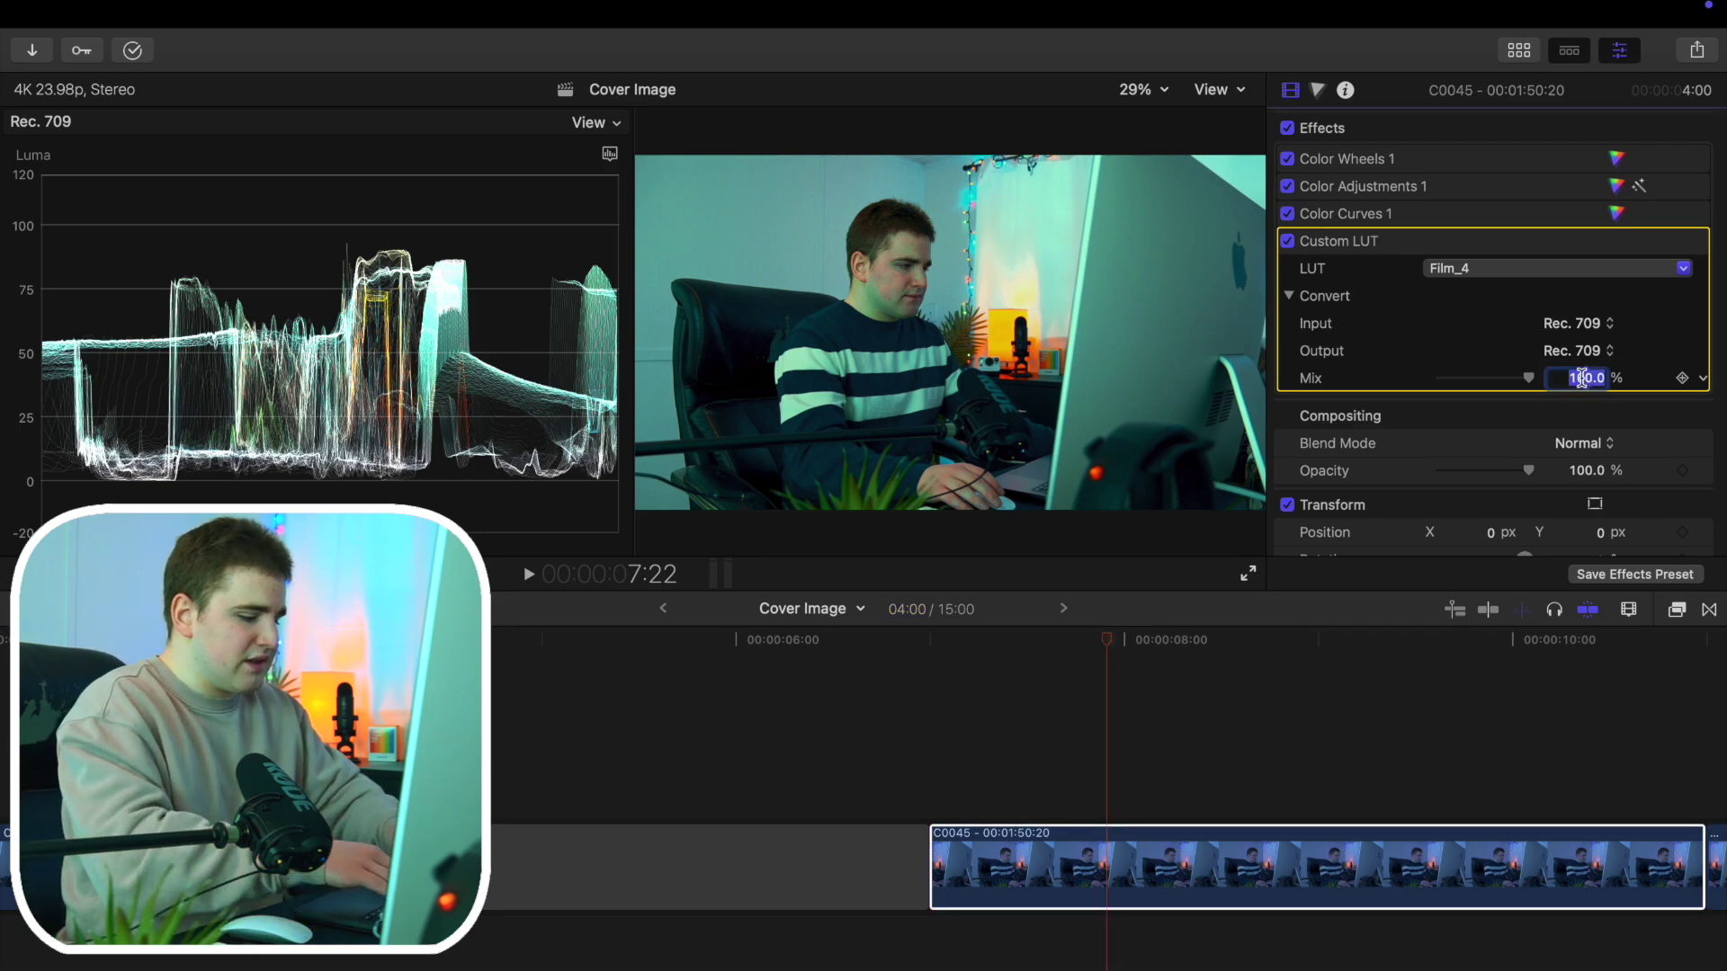
type("50")
key("Return")
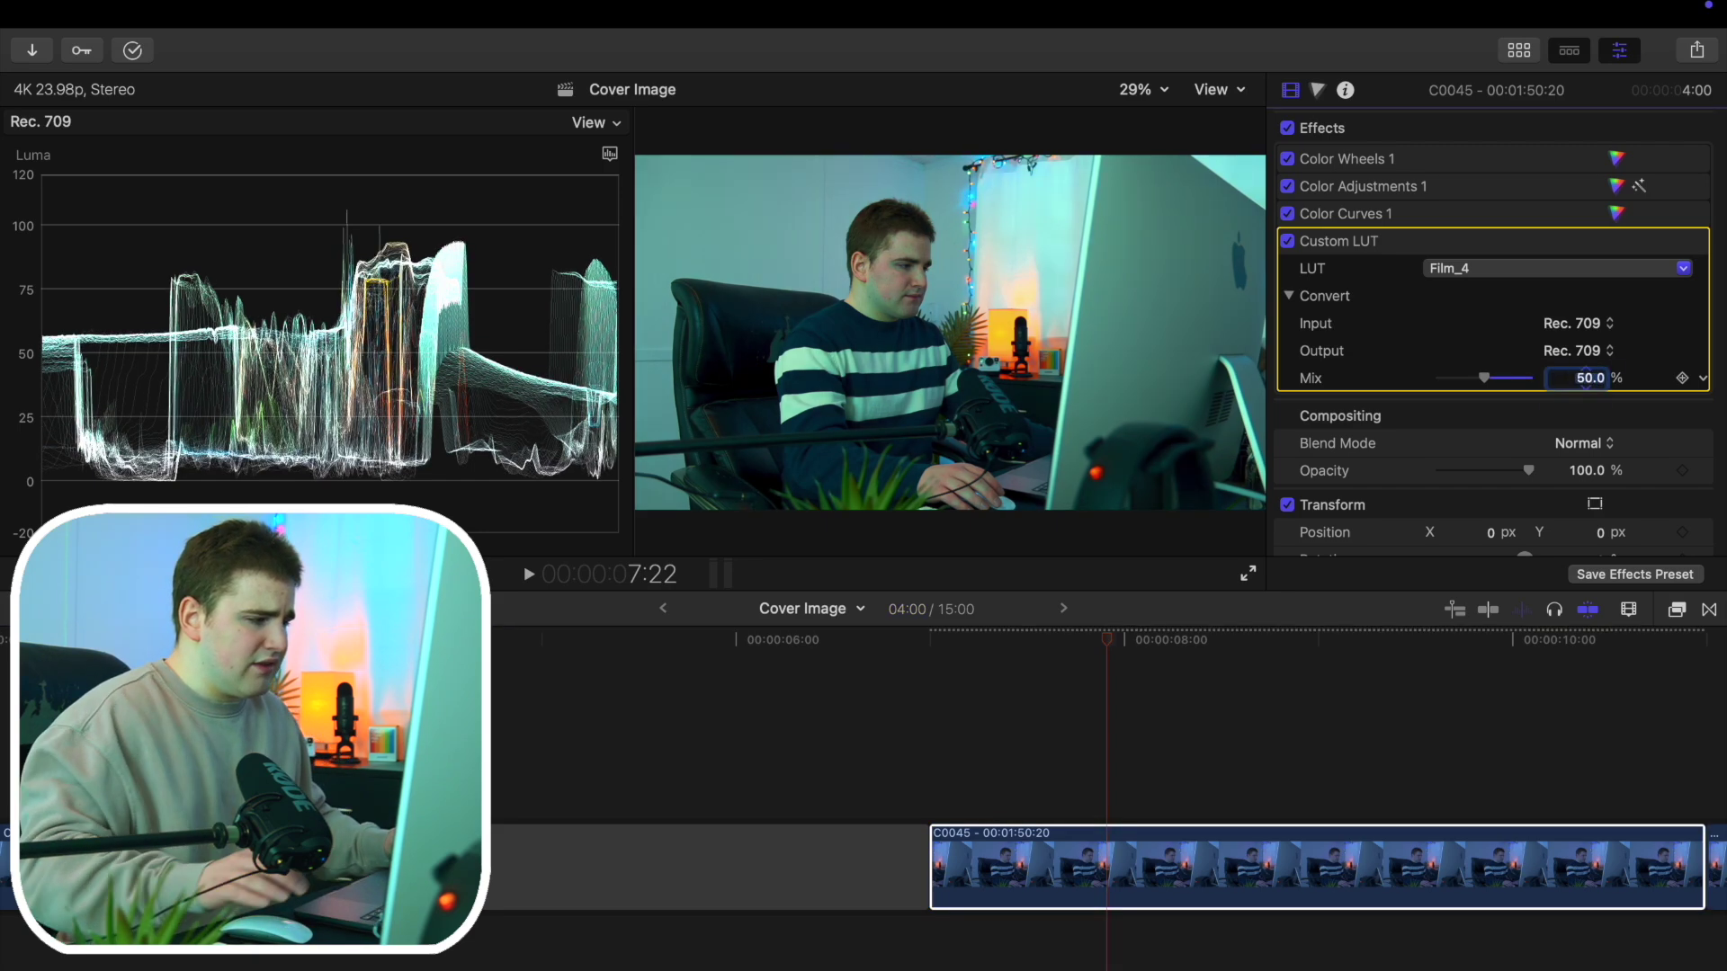
left_click(1107, 644)
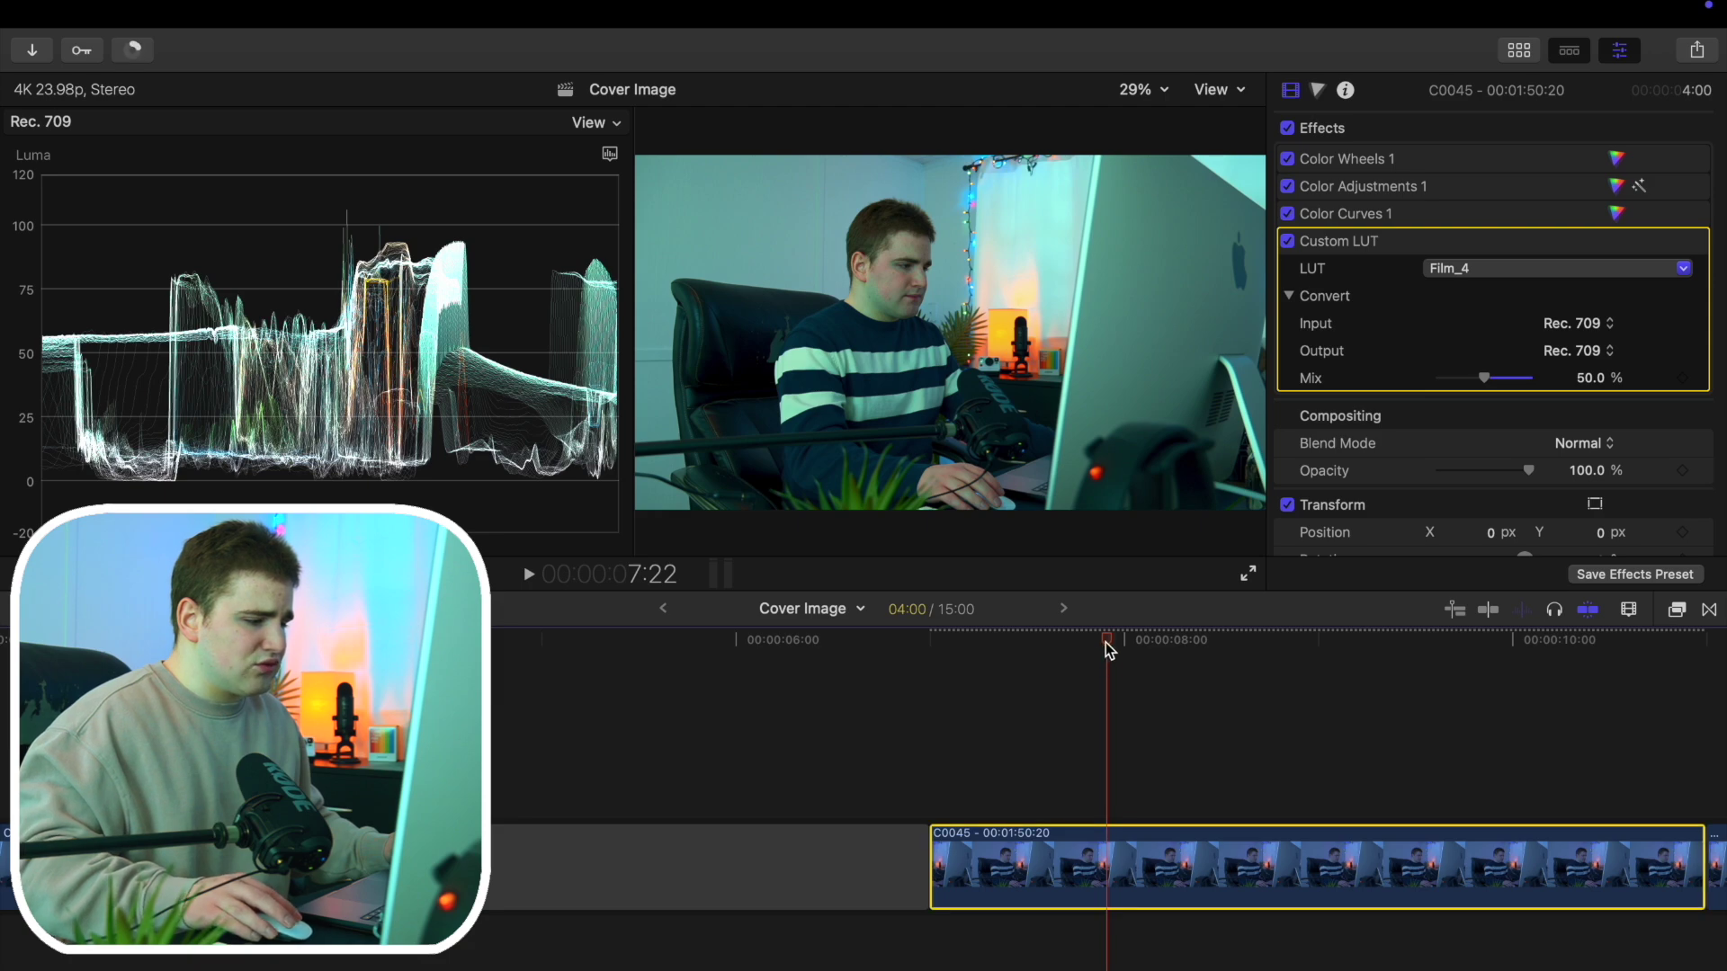
mouse_move(1107, 644)
left_mouse_down()
mouse_move(1037, 642)
mouse_move(1079, 642)
left_mouse_up()
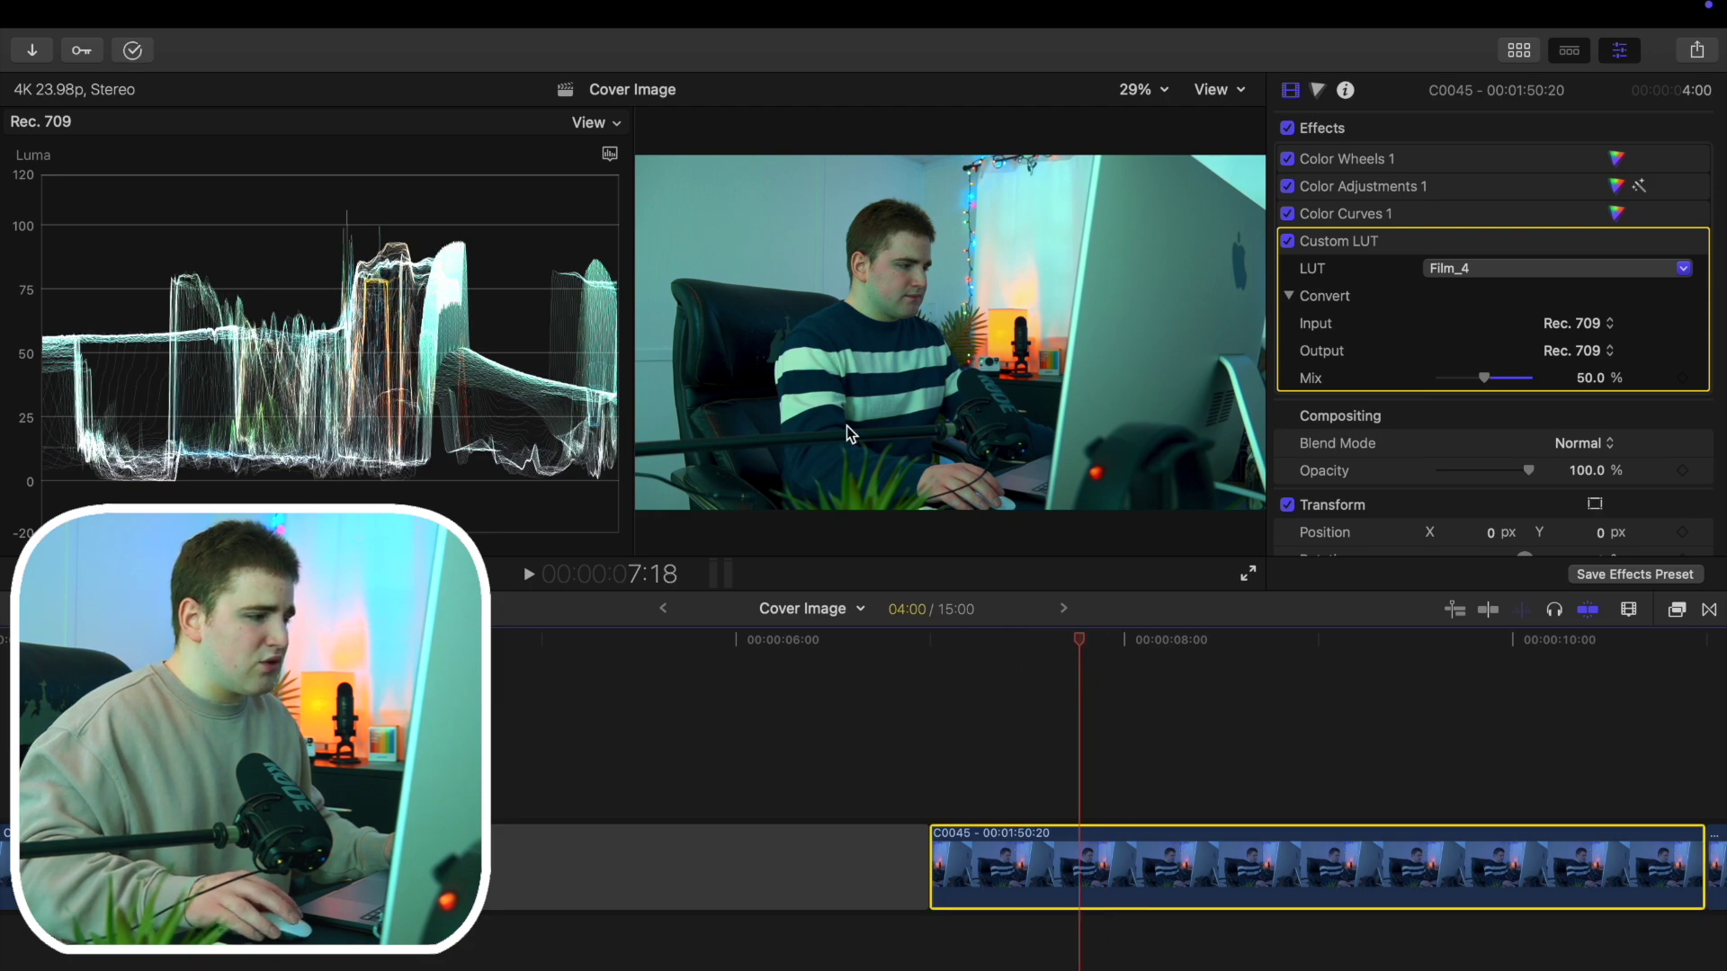
Raise the highlight point of the luma curve slightly and set the Color Adjustments exposure to 13
left_click(1318, 90)
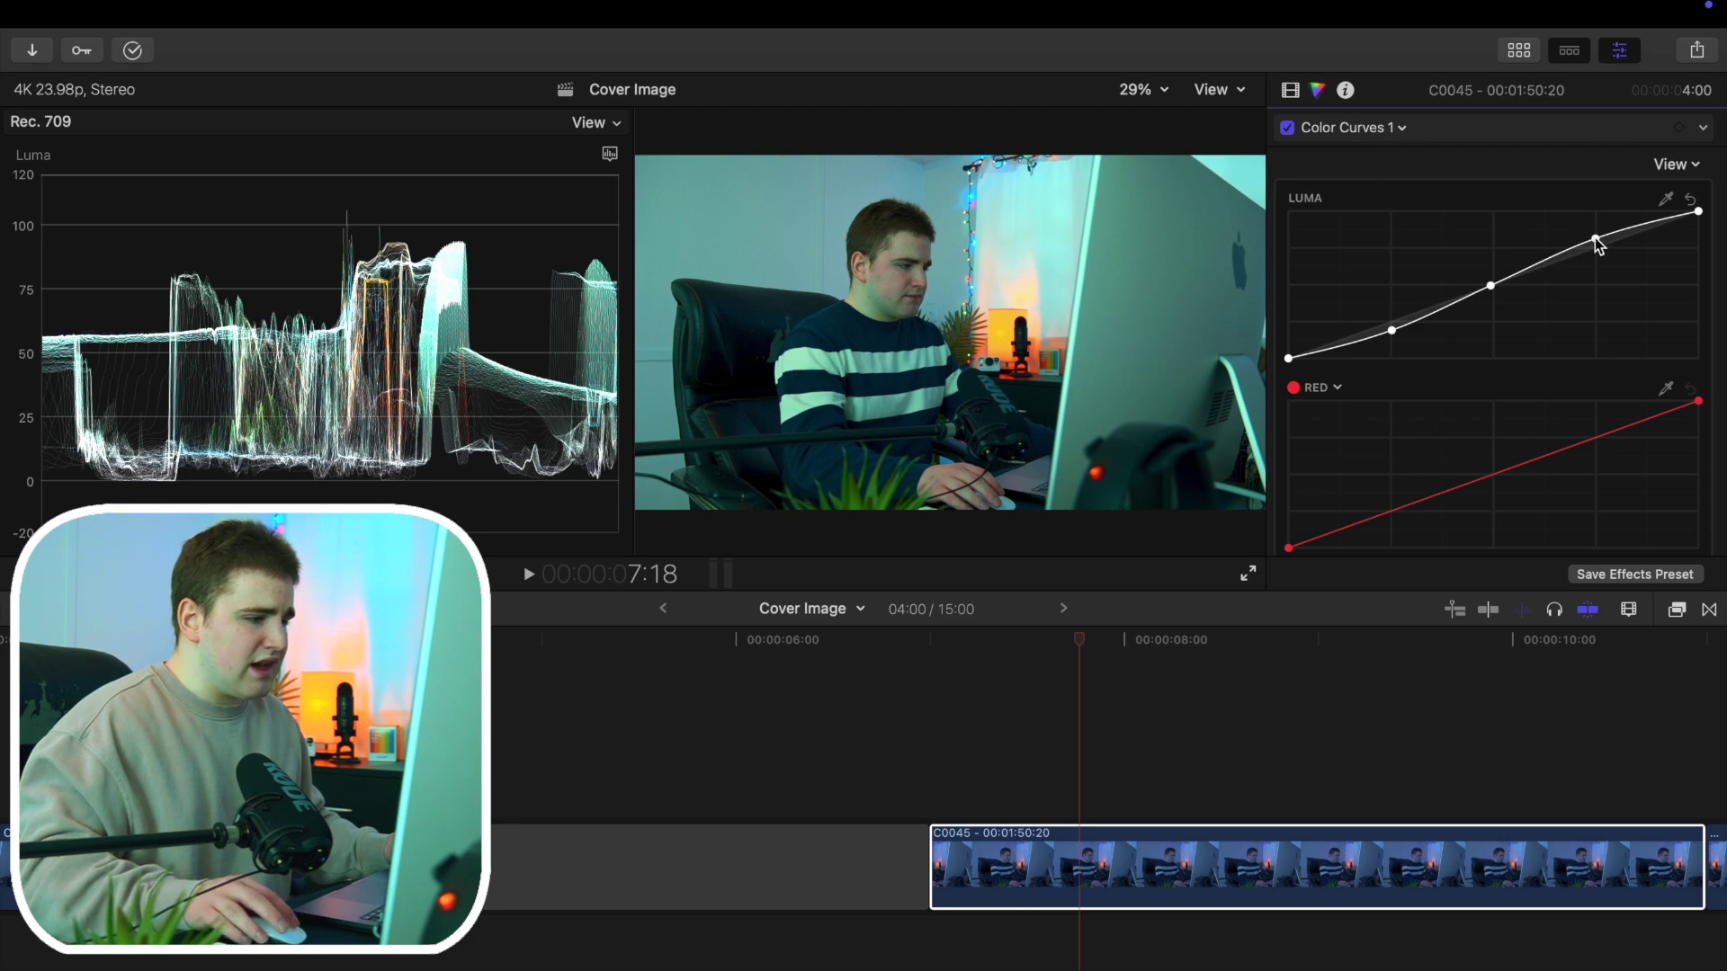
left_click_drag(1596, 241, 1597, 236)
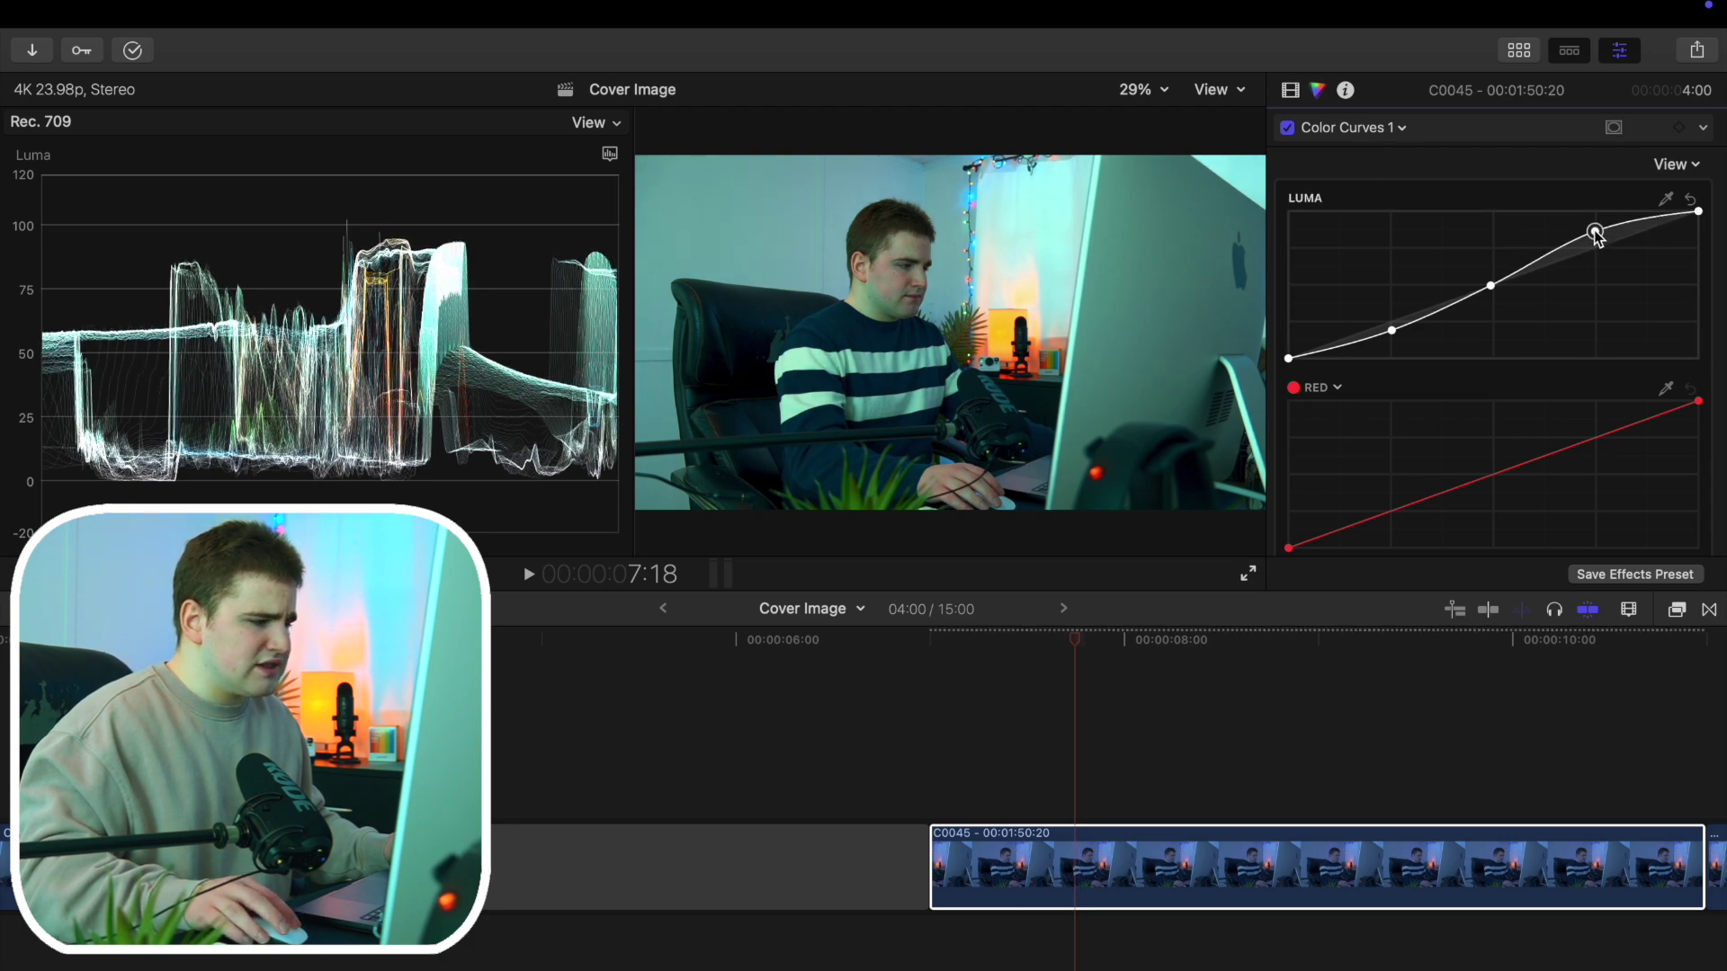
left_click(1401, 141)
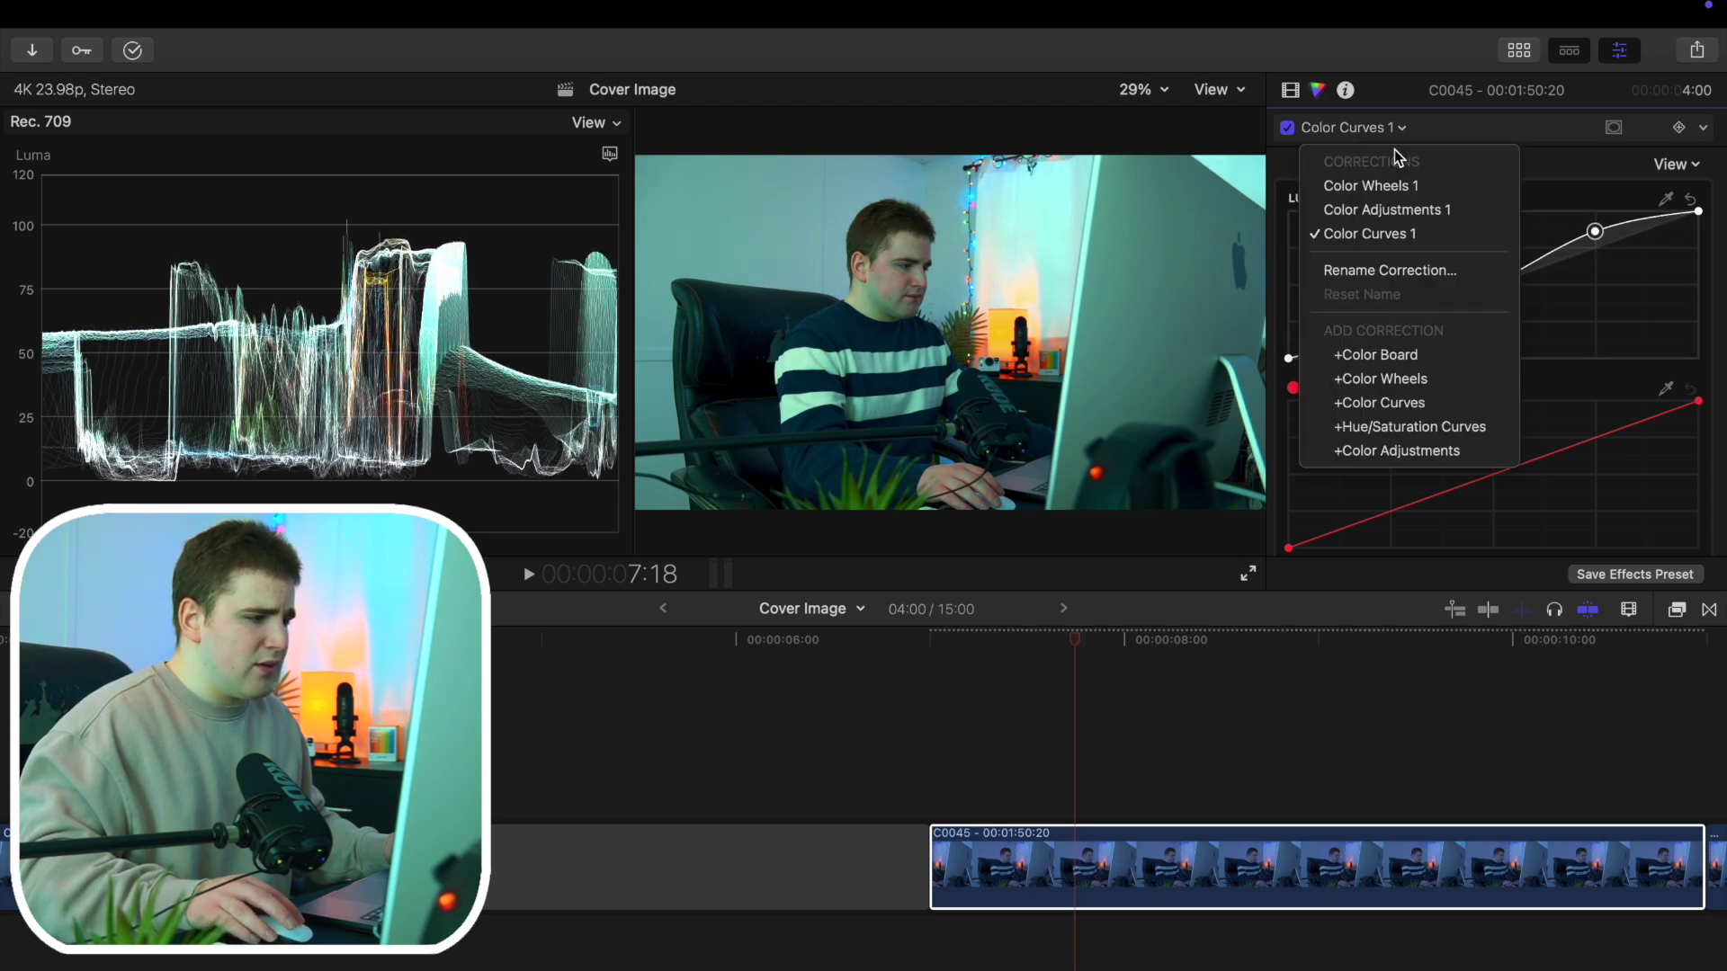
left_click(1405, 209)
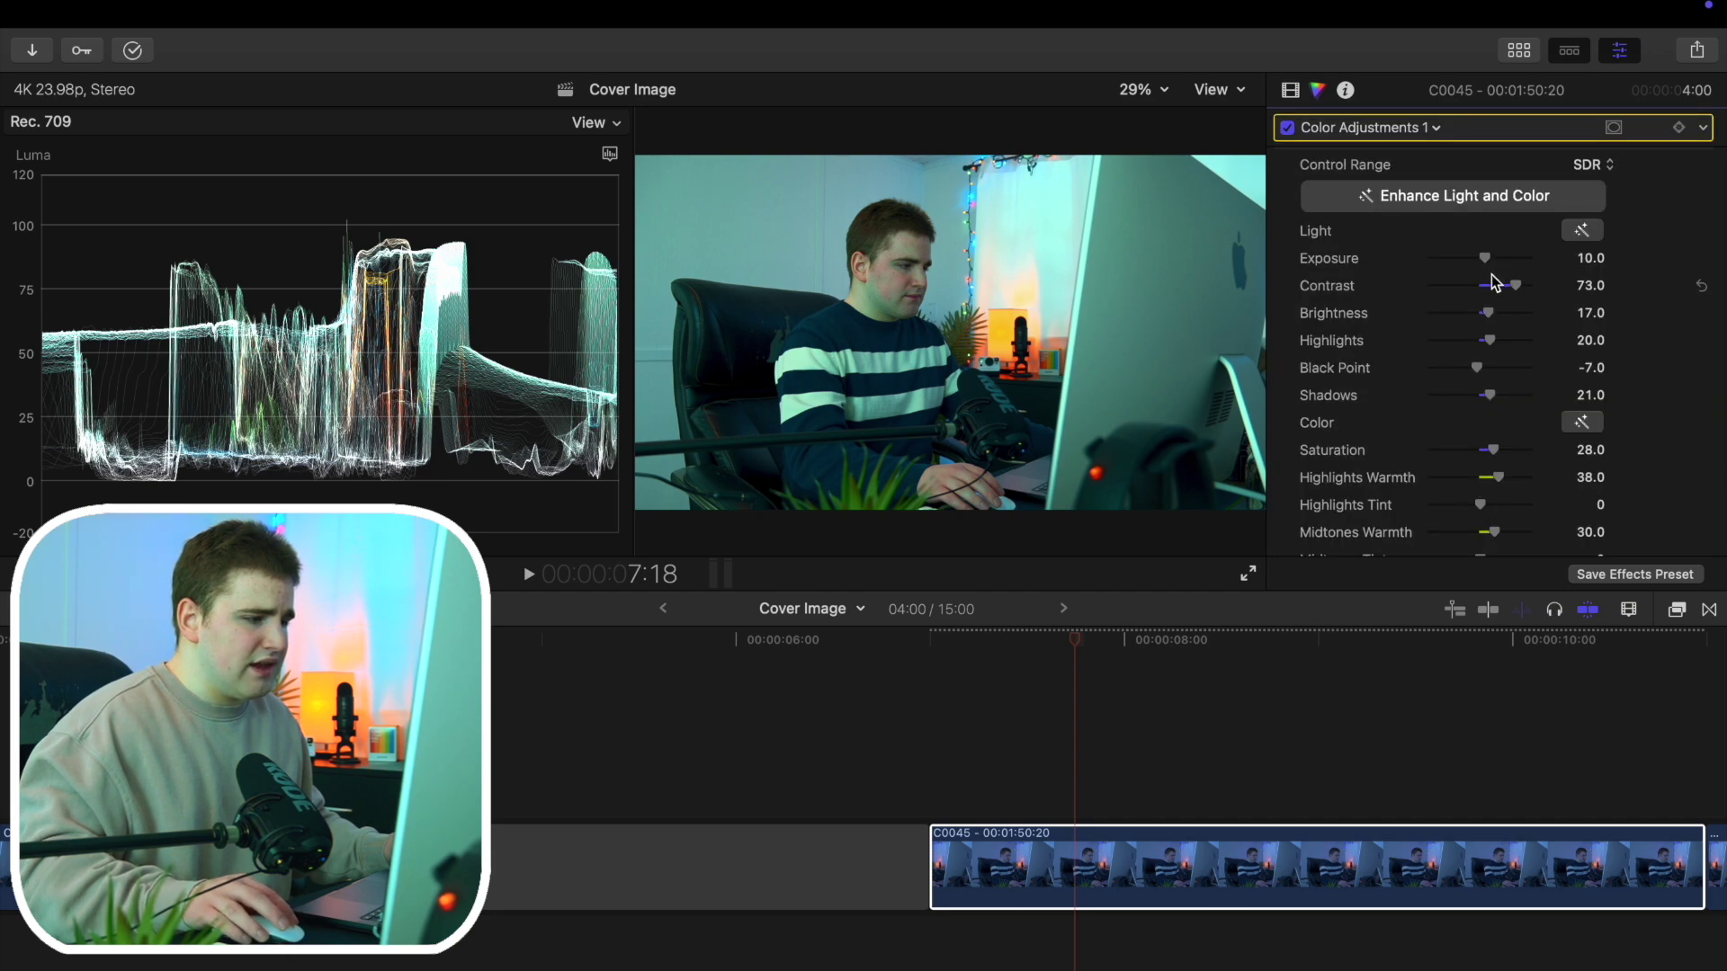
left_click_drag(1484, 259, 1486, 259)
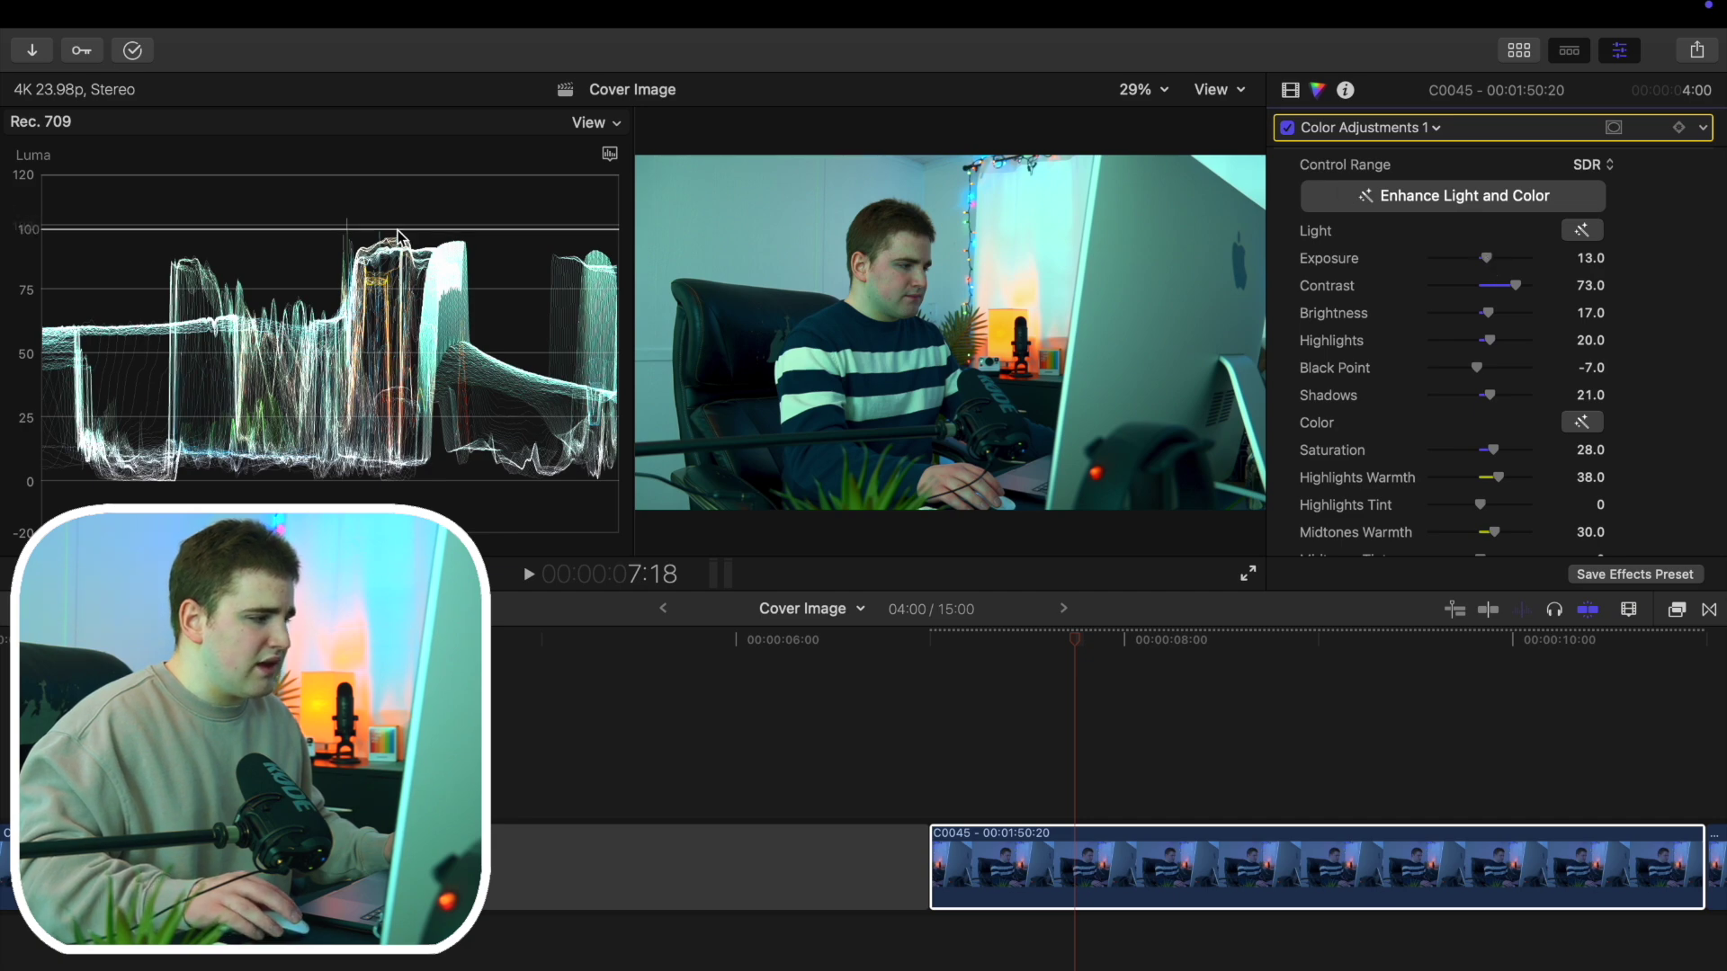
left_click(1290, 92)
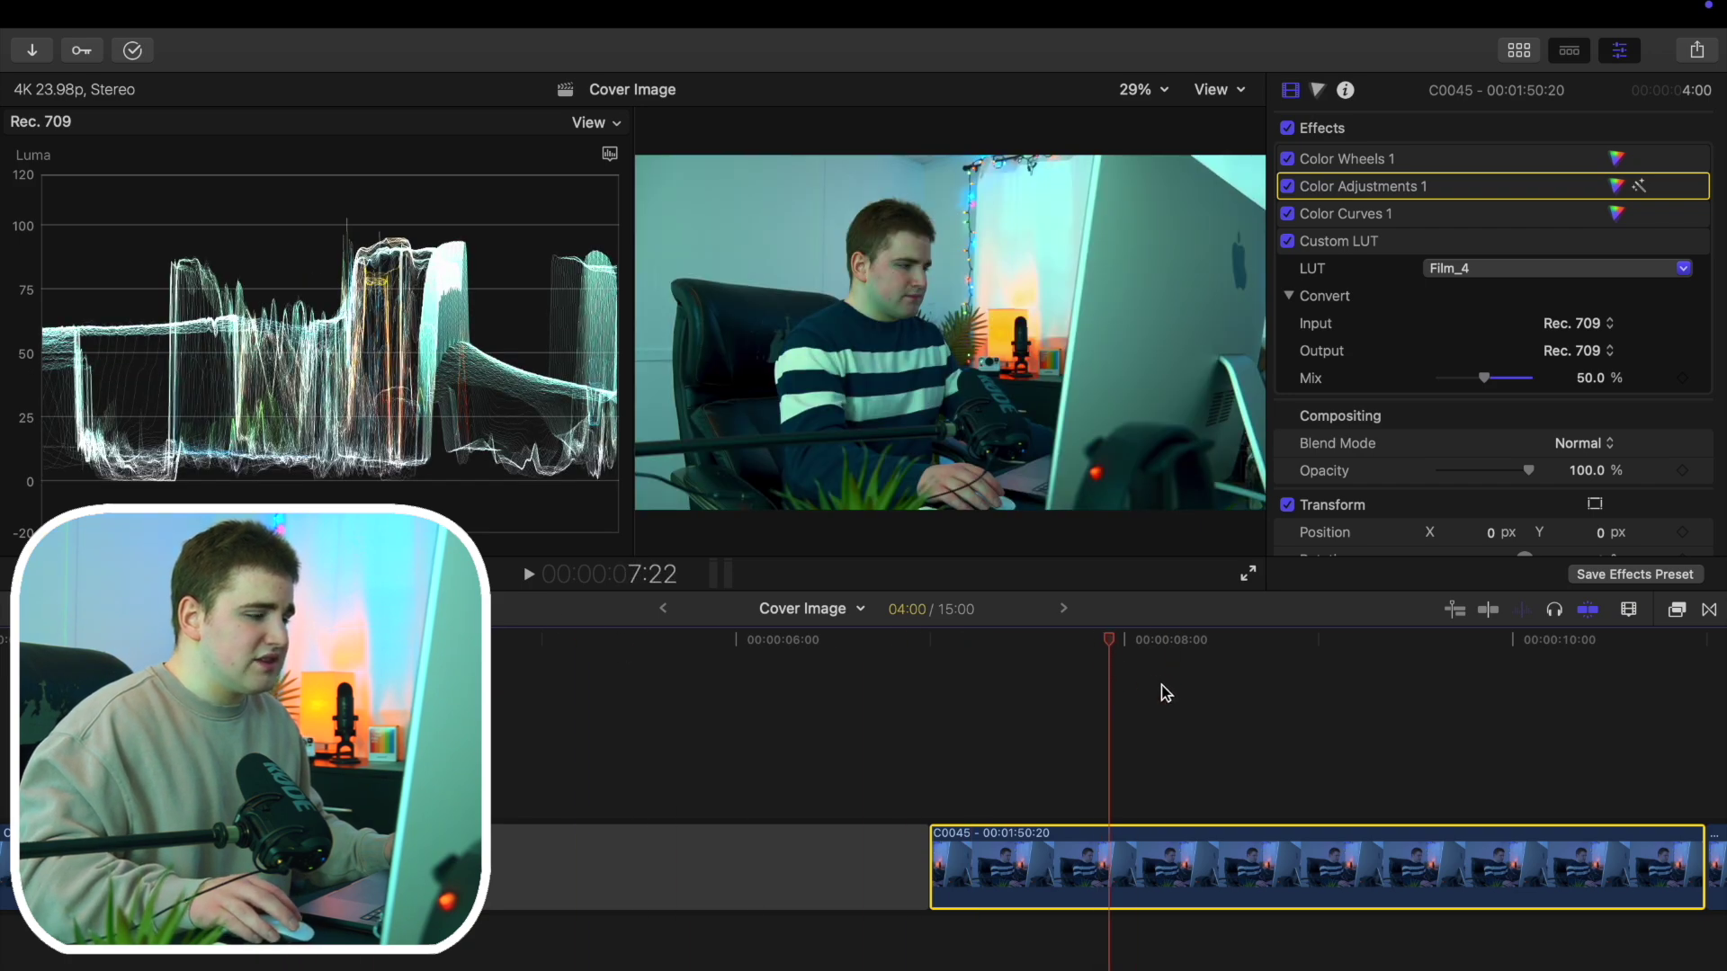
Stack the following ungraded clip directly above the graded desk-scene clip, aligned with its start, and place the playhead over both
left_click(1109, 703)
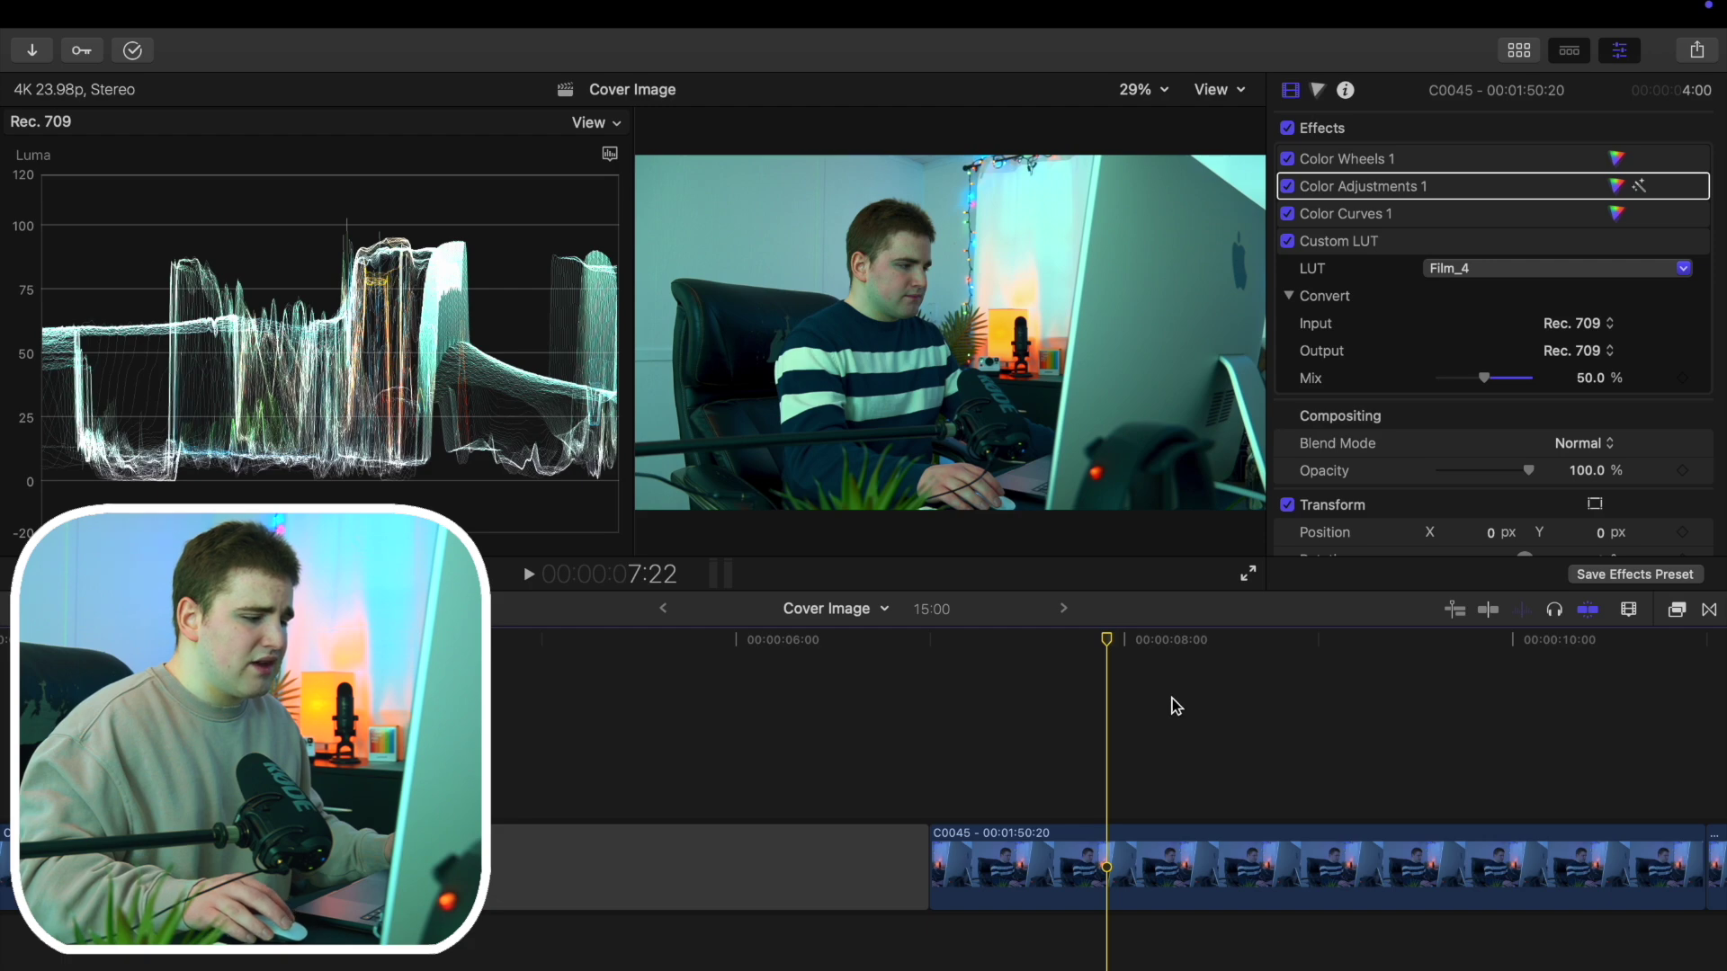
scroll(1173, 698, "right", 5)
left_click(1368, 771)
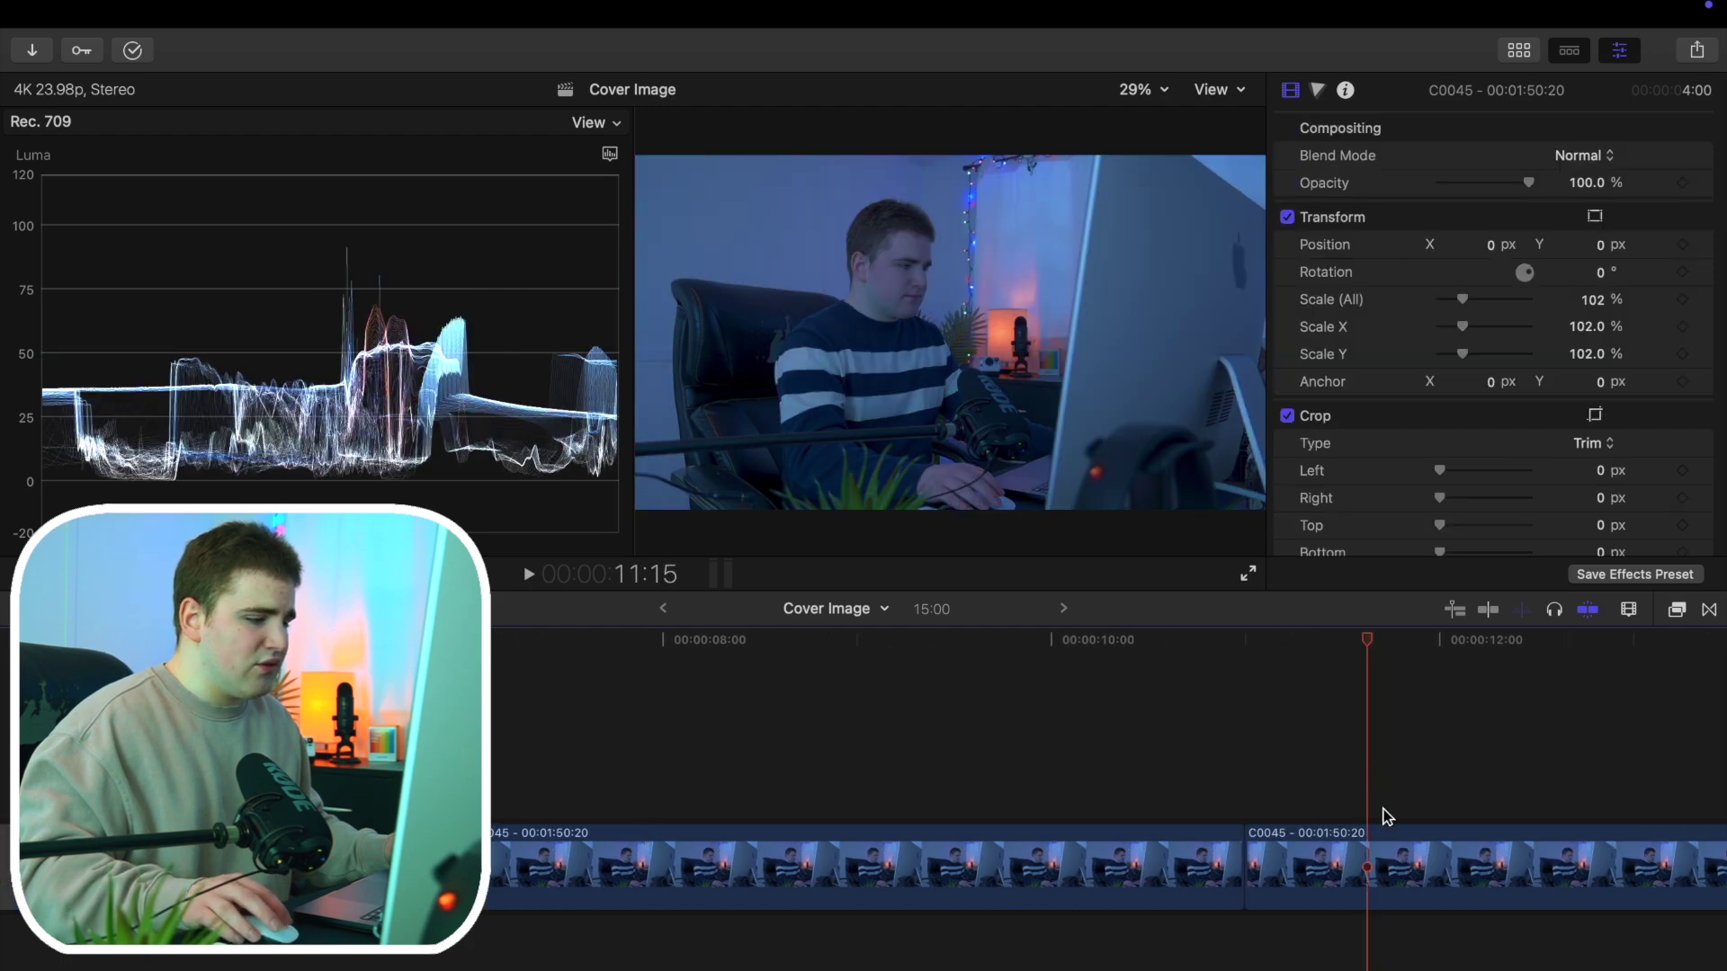
left_click_drag(1405, 875, 633, 747)
key("super+7")
left_click(731, 703)
scroll(742, 706, "left", 3)
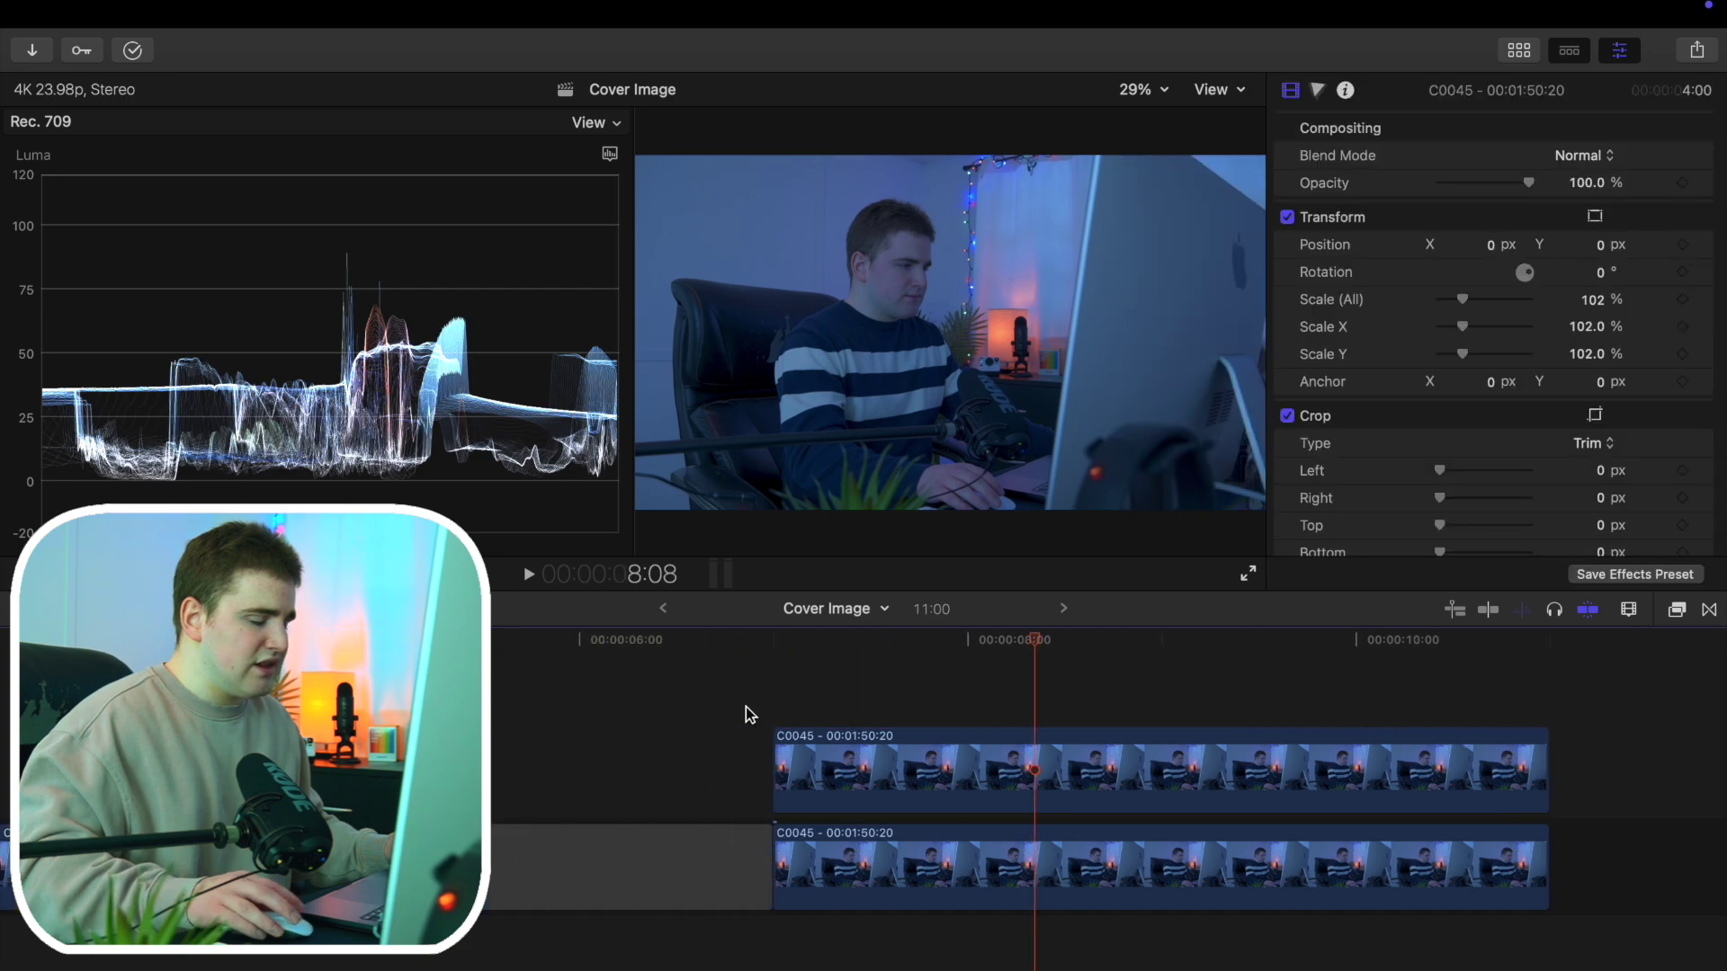
Disable and re-enable the upper ungraded clip several times to compare it with the graded clip beneath, leaving the upper clip disabled
scroll(746, 708, "left", 2)
left_click(1116, 756)
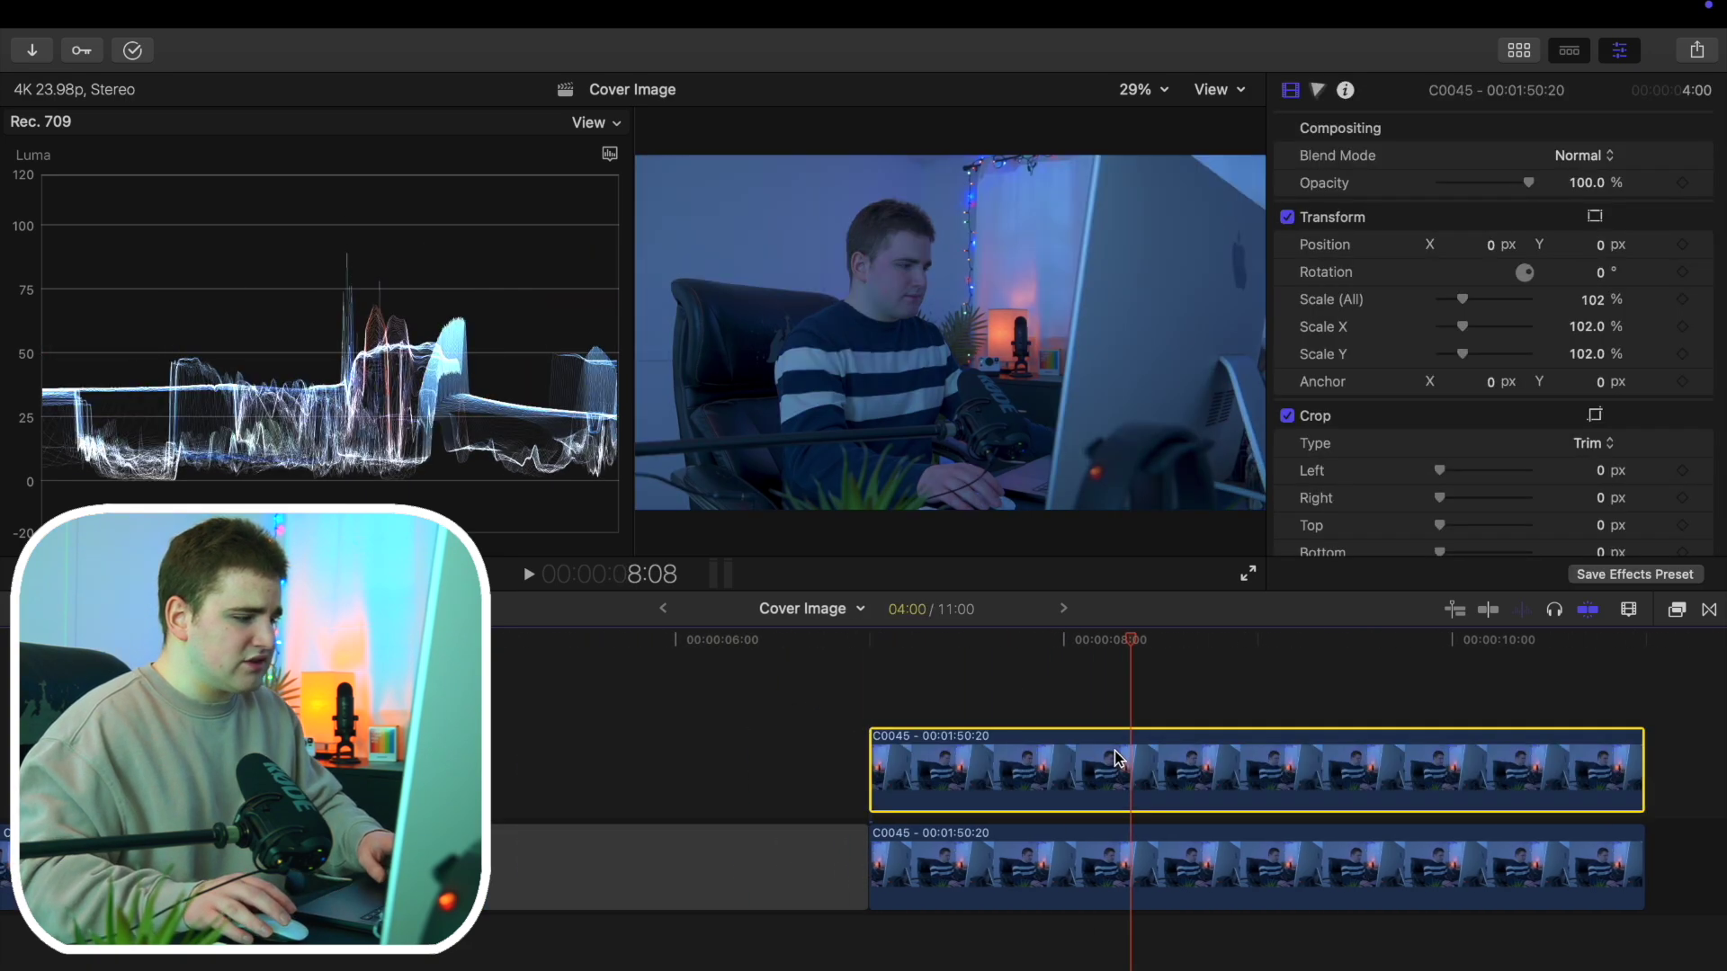
key("v")
key("v")
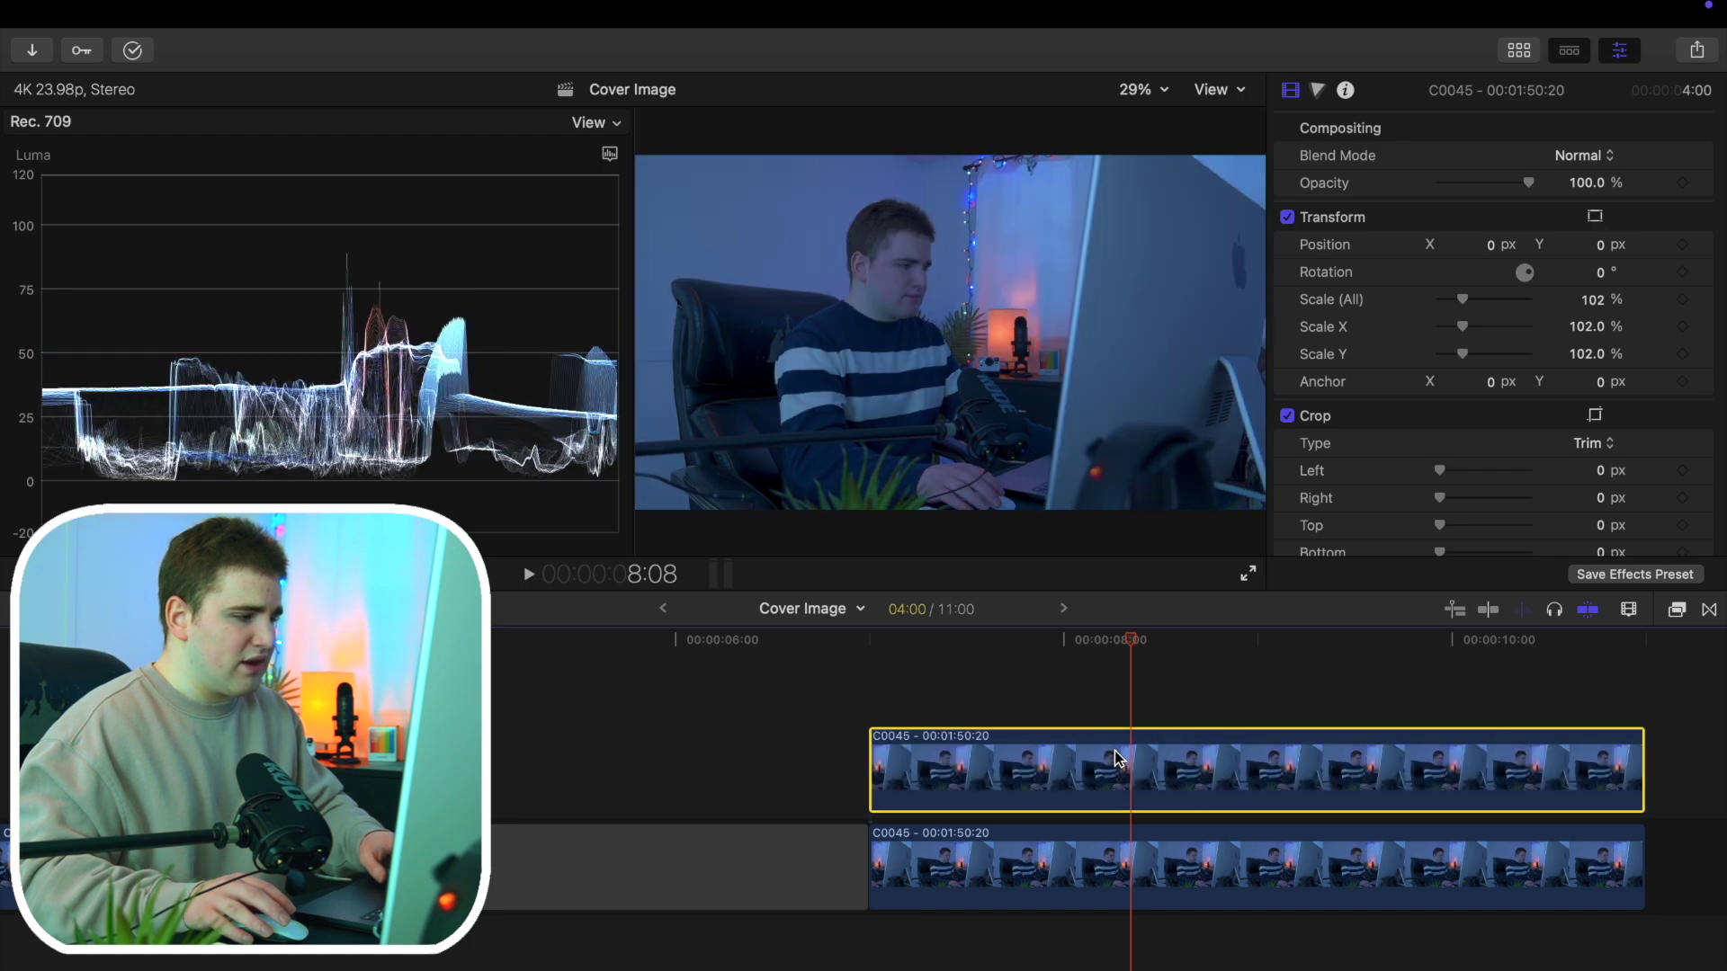
key("v")
key("v")
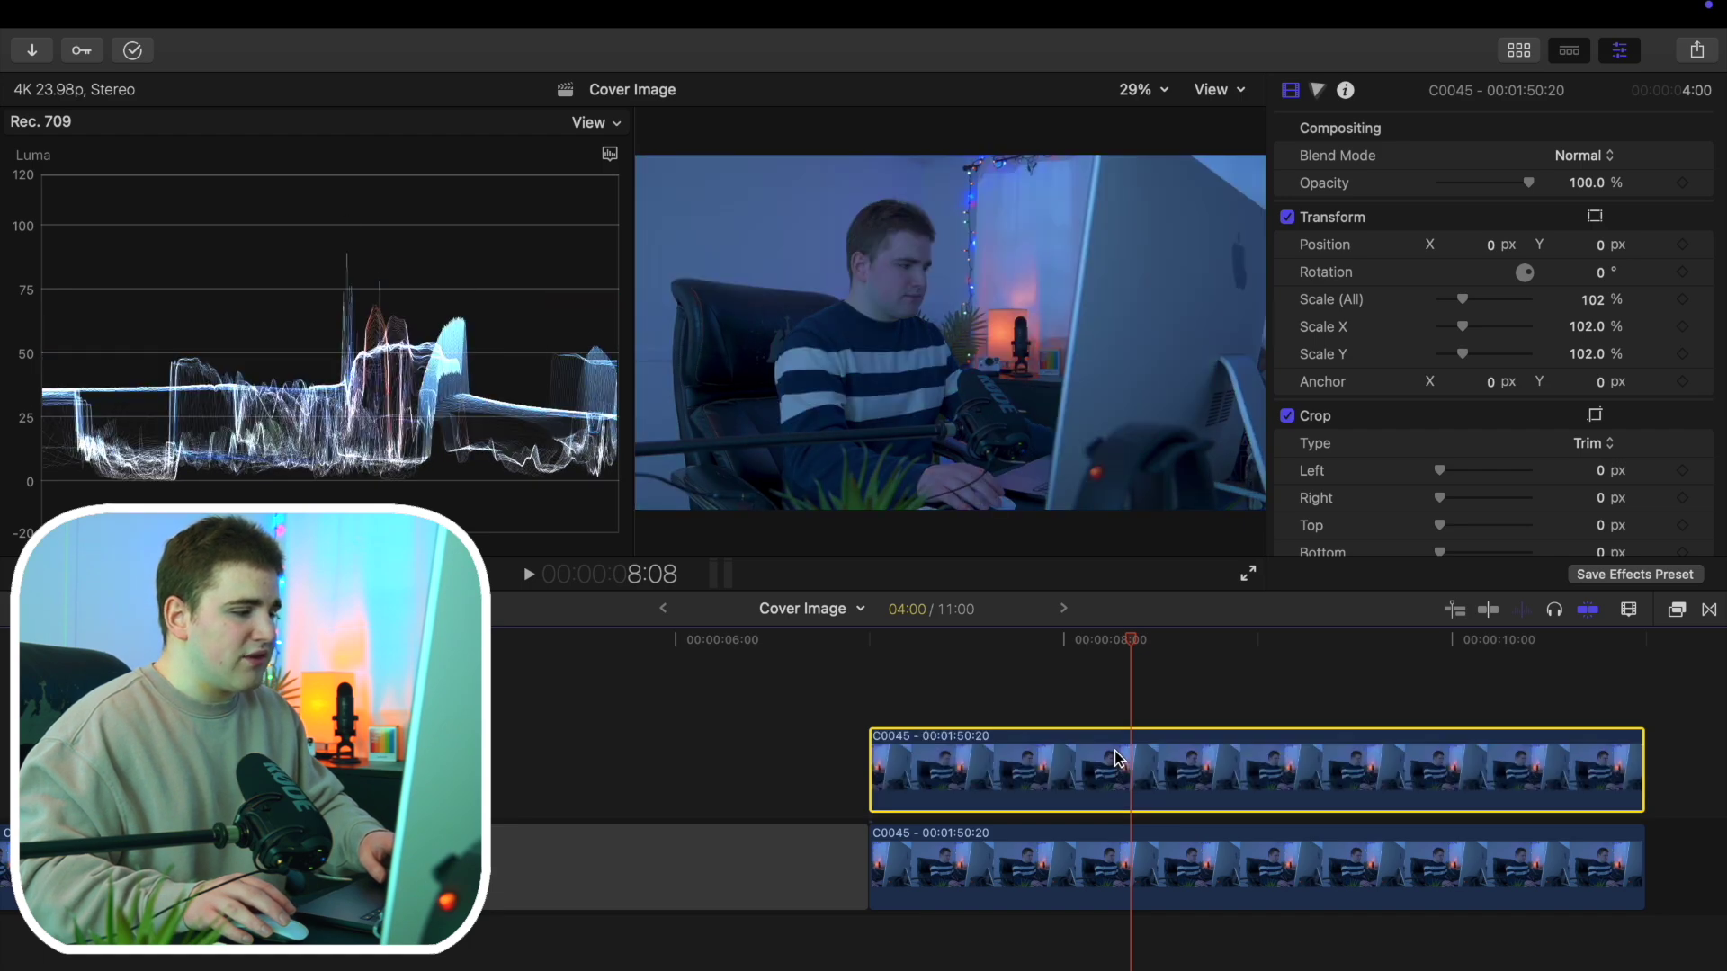
key("v")
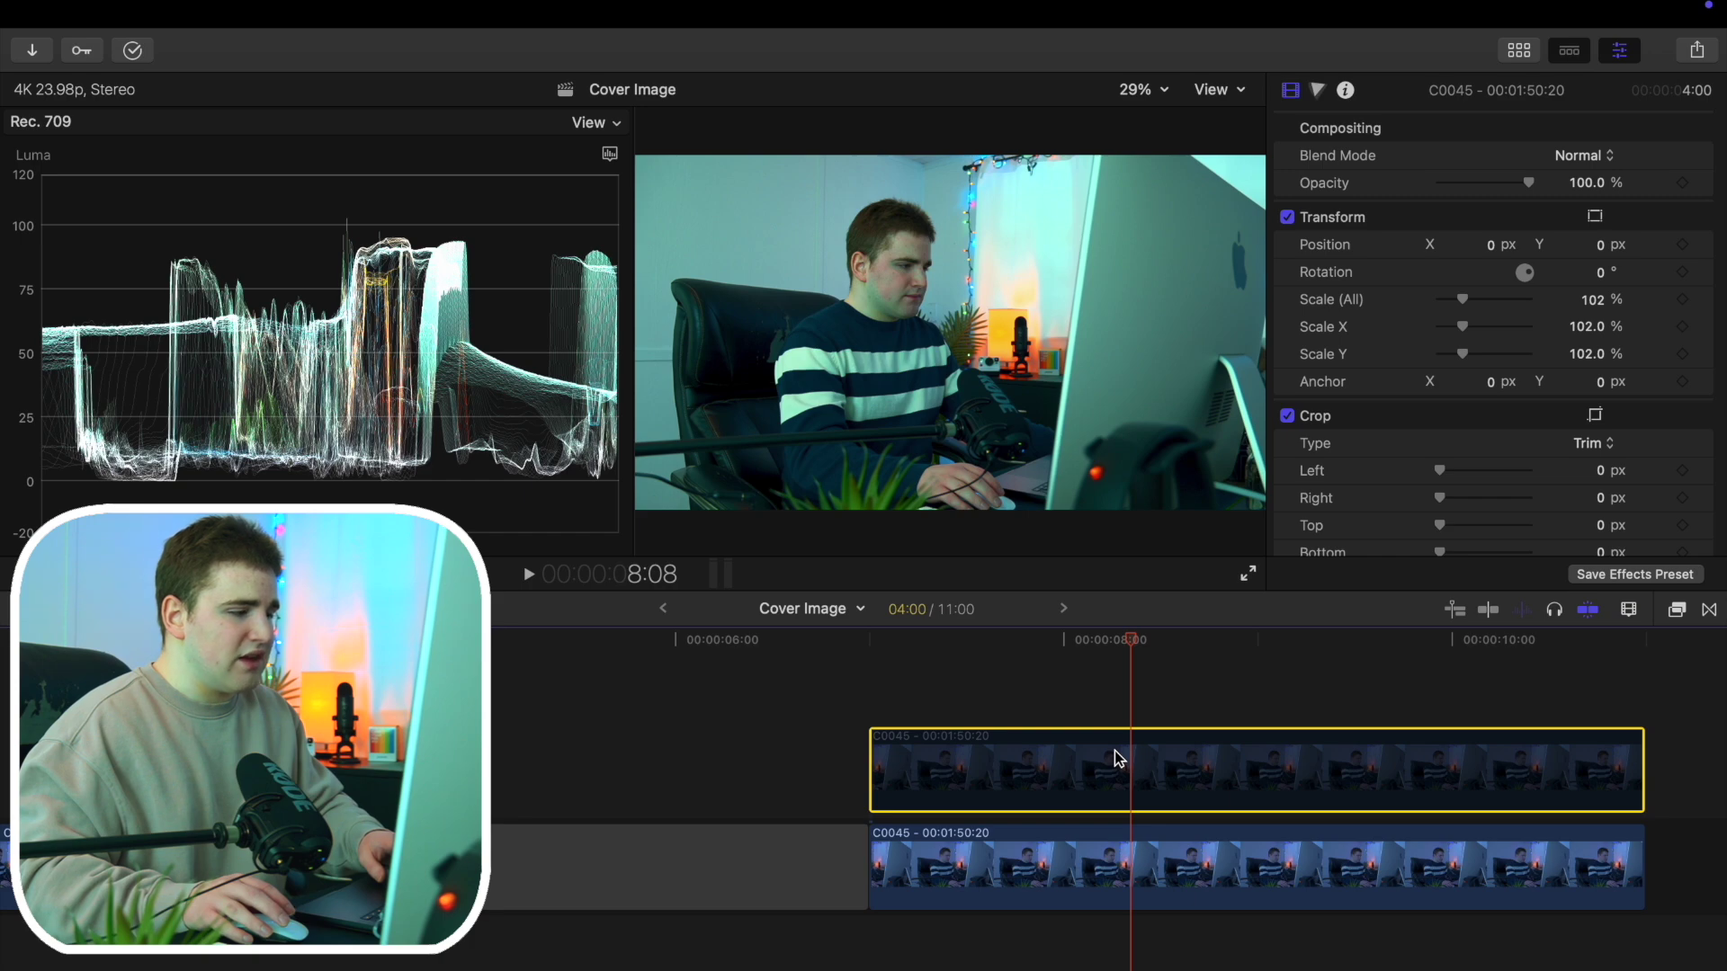
key("v")
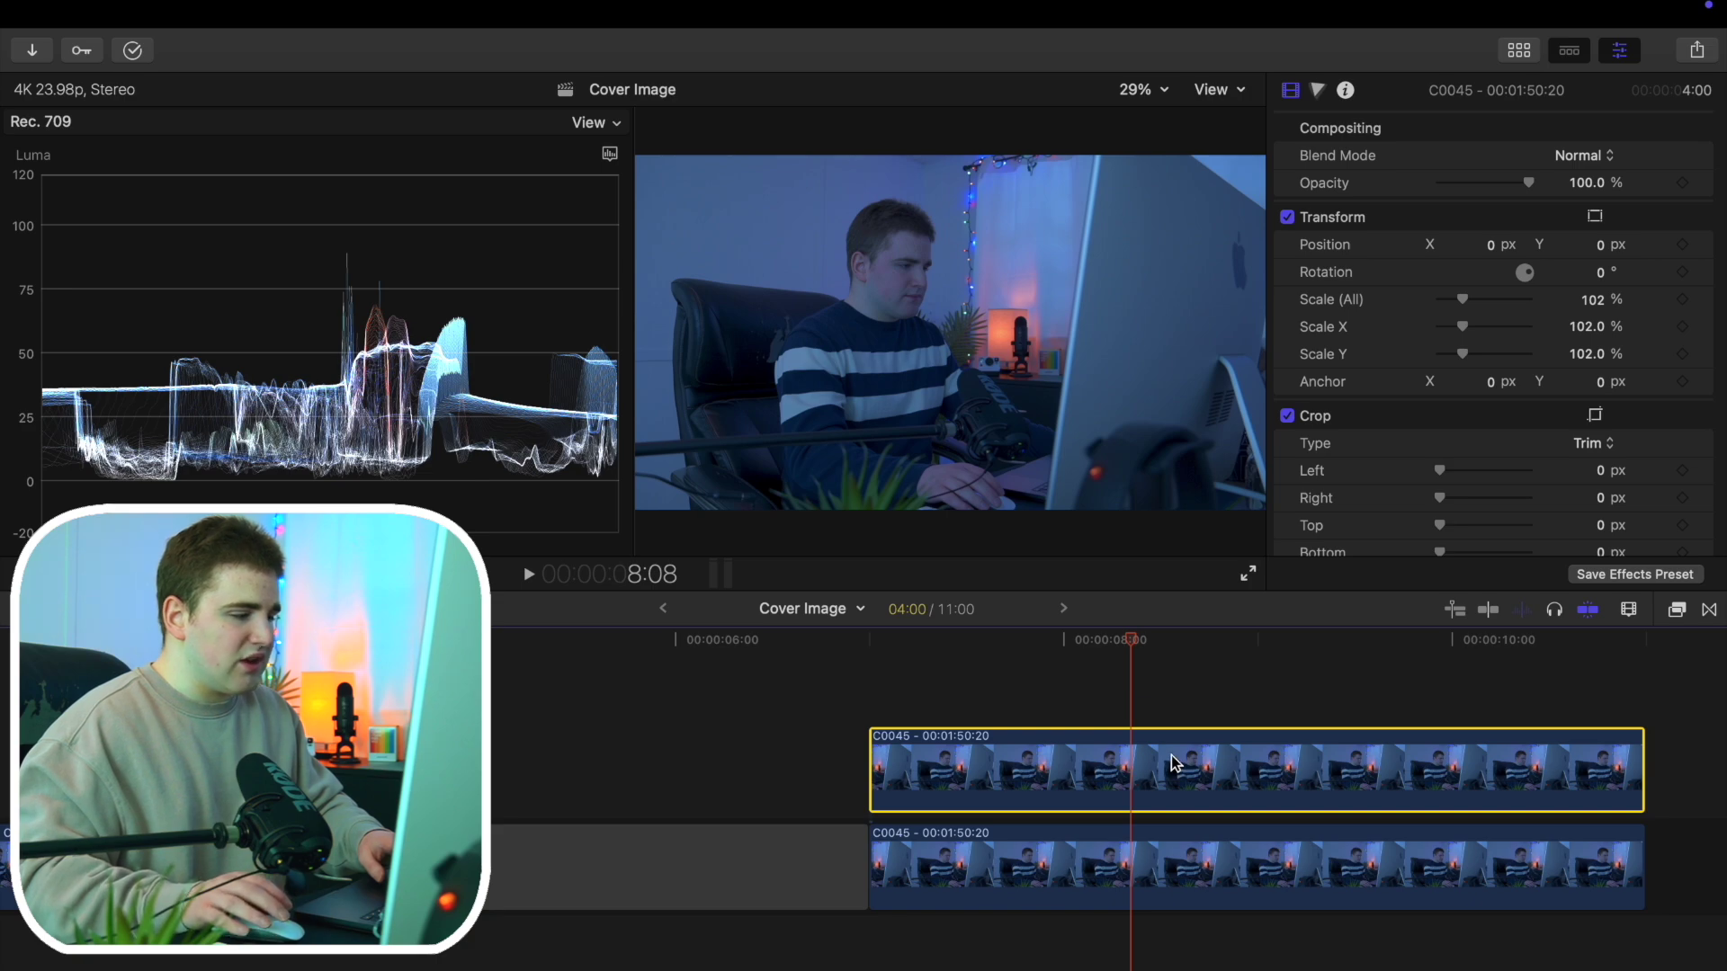
key("v")
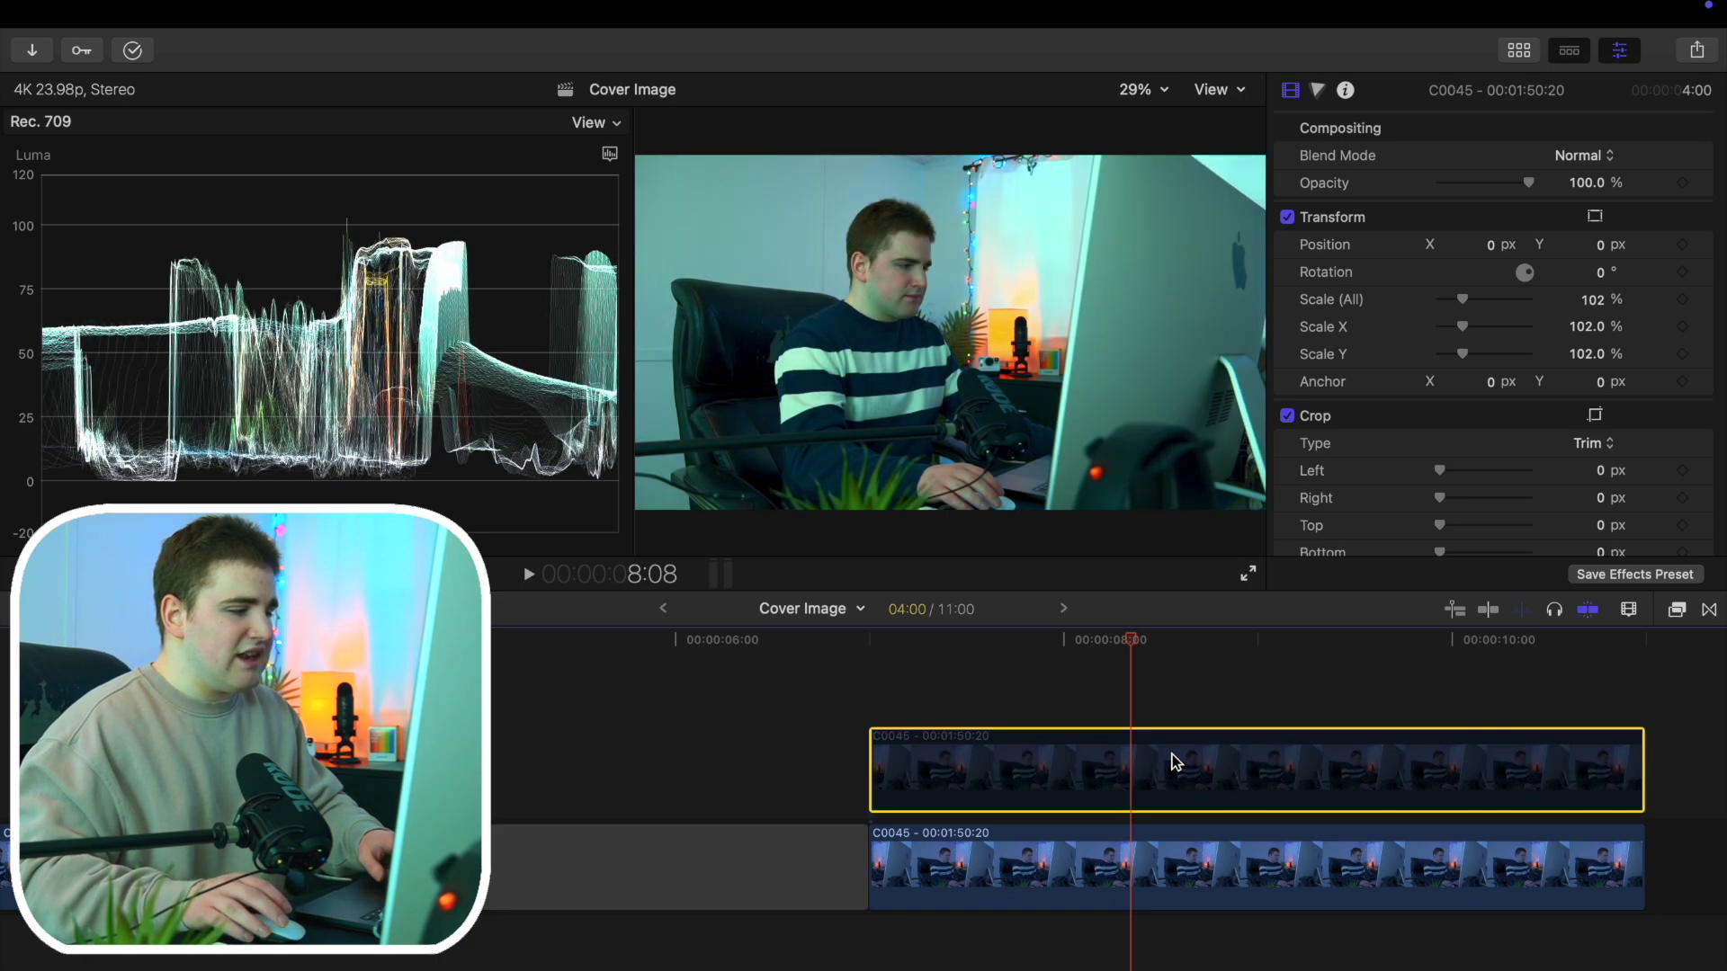